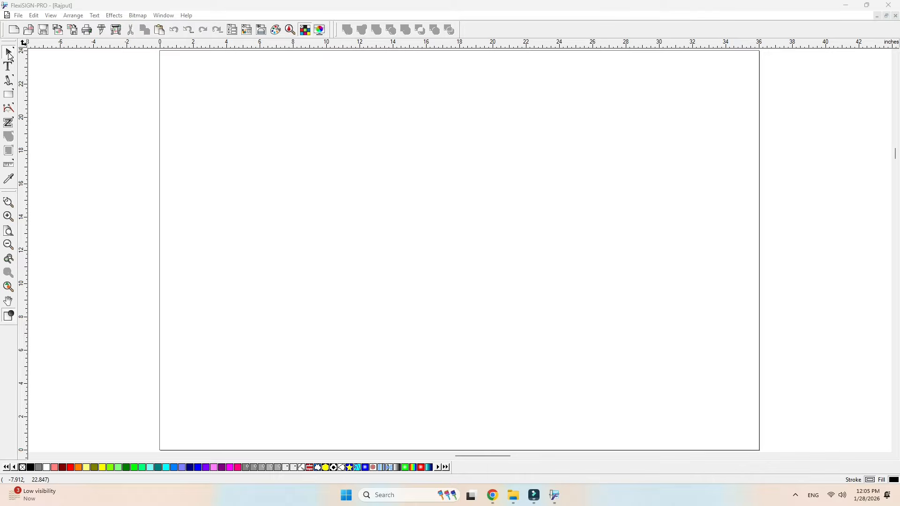
Step: Add the text "yyt" to the upper part of the blank page as a trial and select it as an object
click(8, 66)
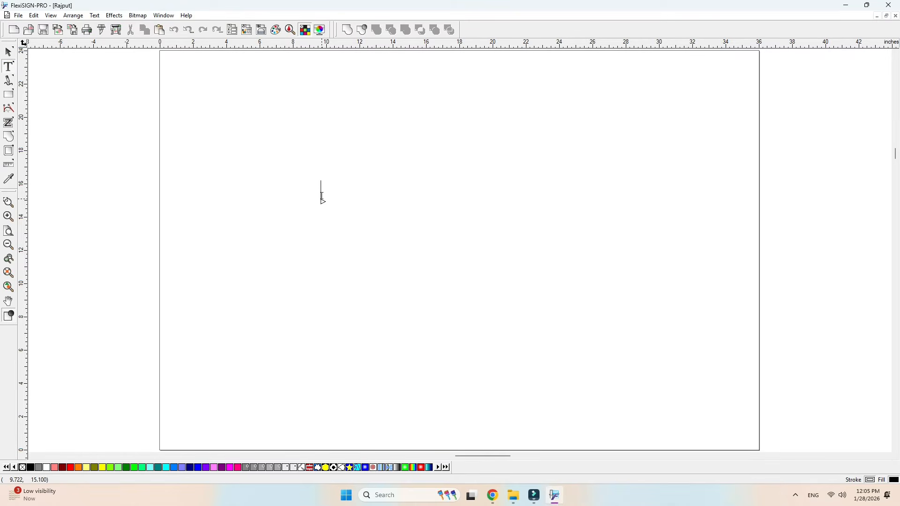
text(yyt)
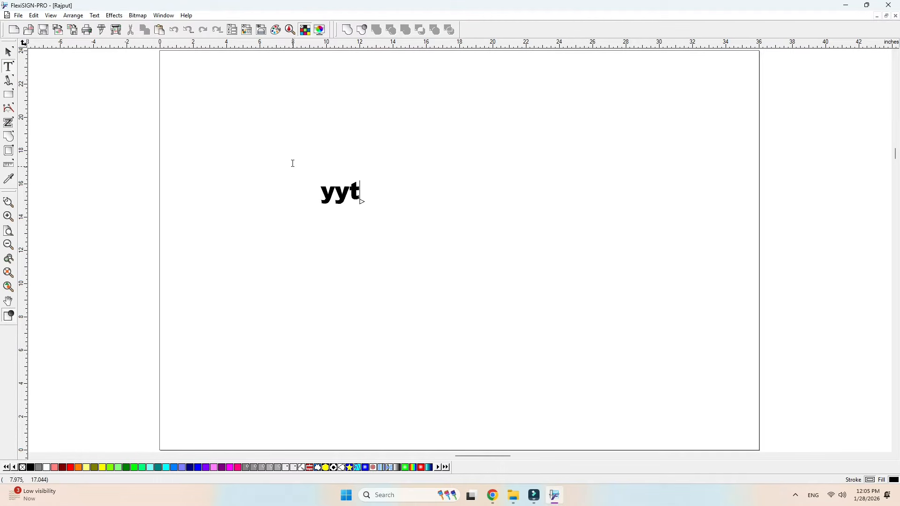
click(9, 50)
click(227, 179)
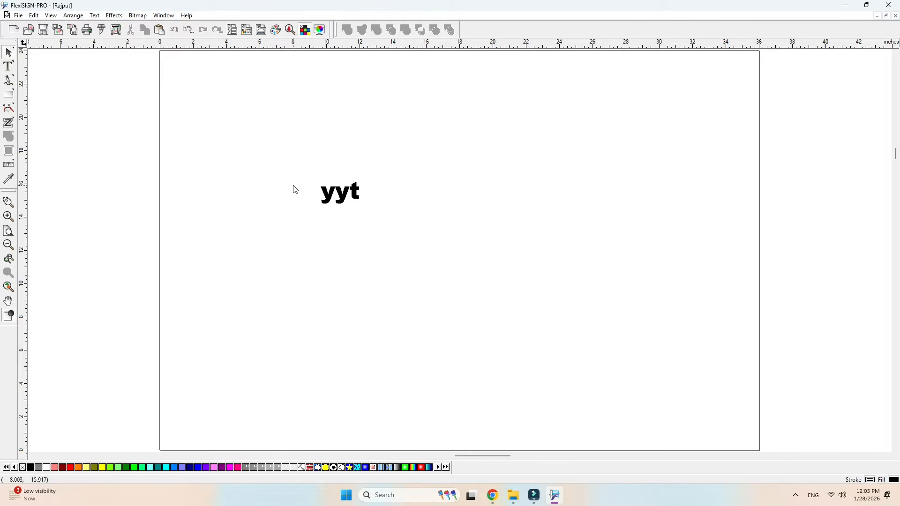
drag(248, 146, 388, 262)
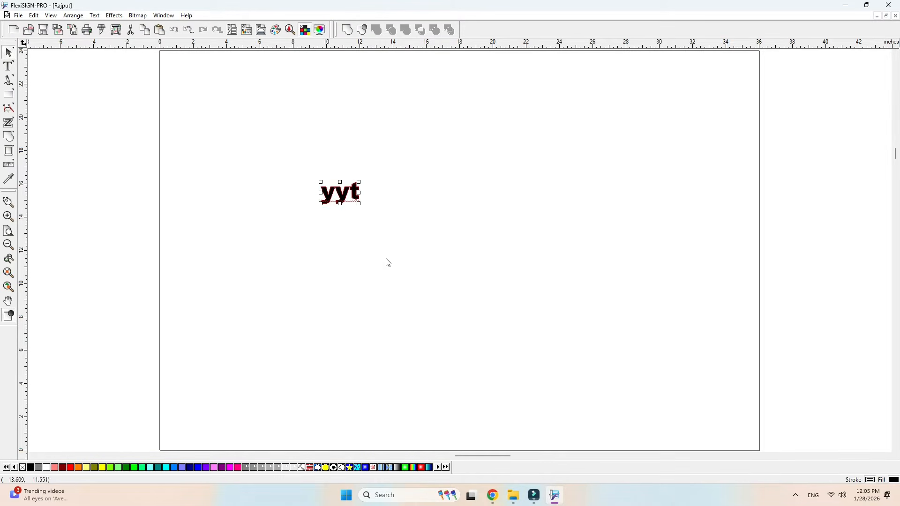
click(398, 238)
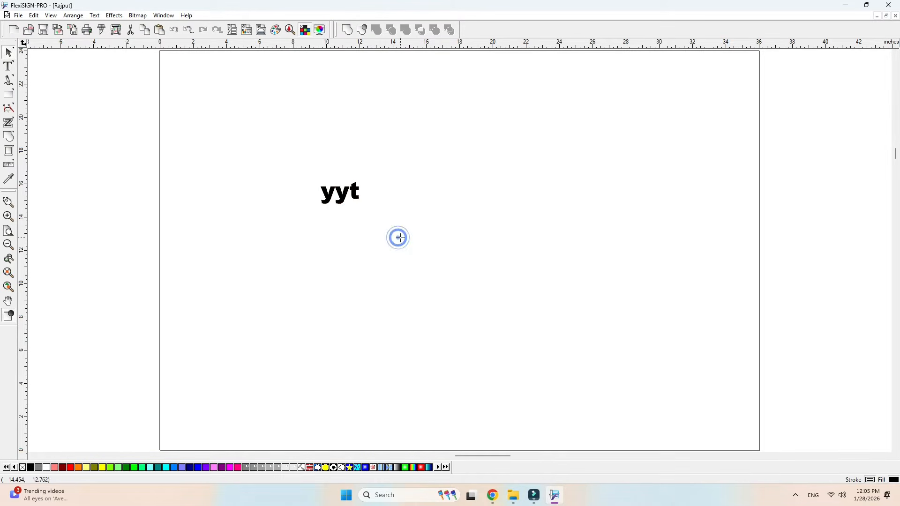
Step: Delete the "yyt" text from the page
click(343, 202)
drag(282, 165, 406, 243)
key(Delete)
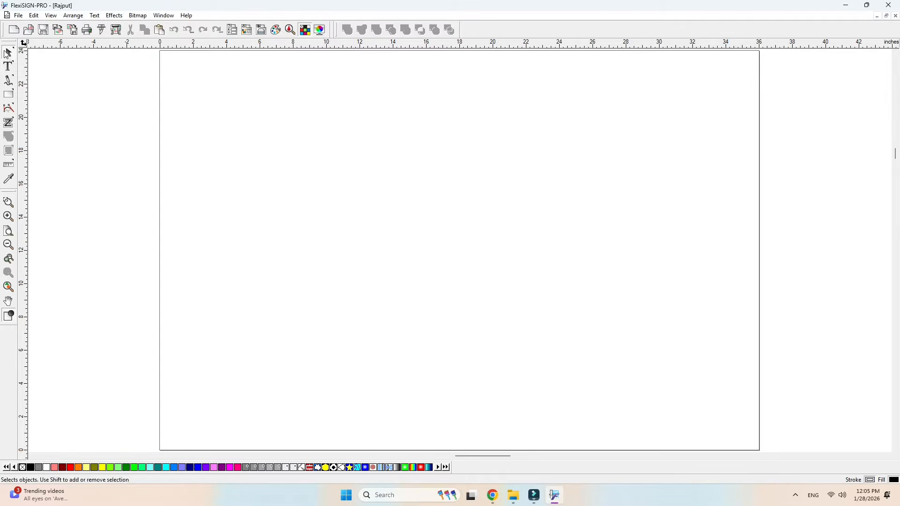
Step: Use the regular Text tool to place a person's first name on the page
click(9, 67)
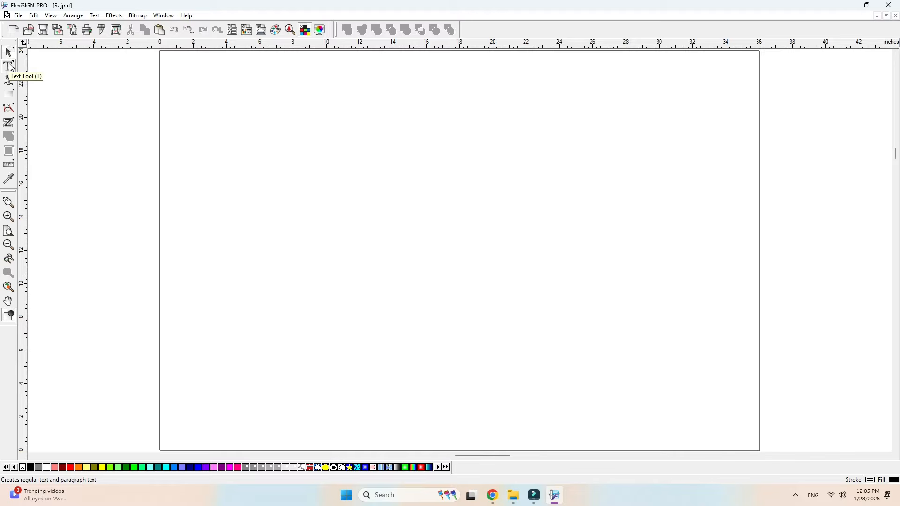
click(10, 68)
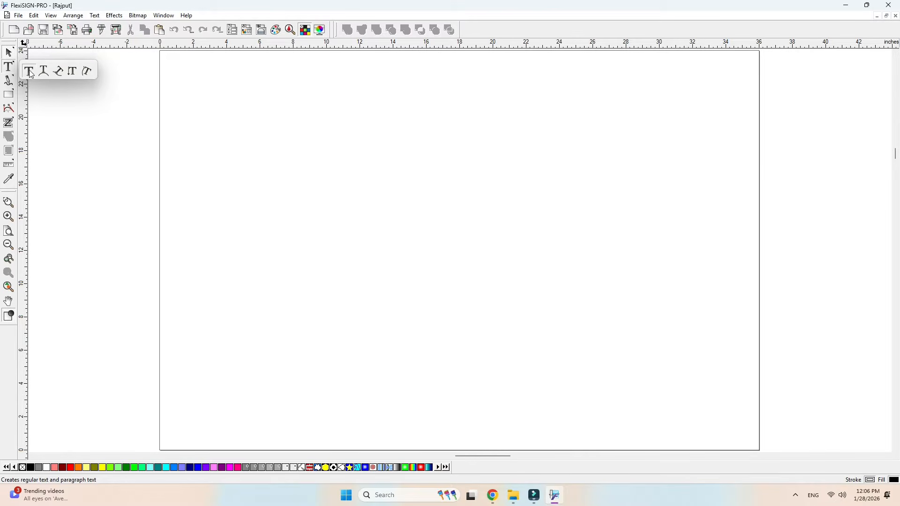
click(29, 71)
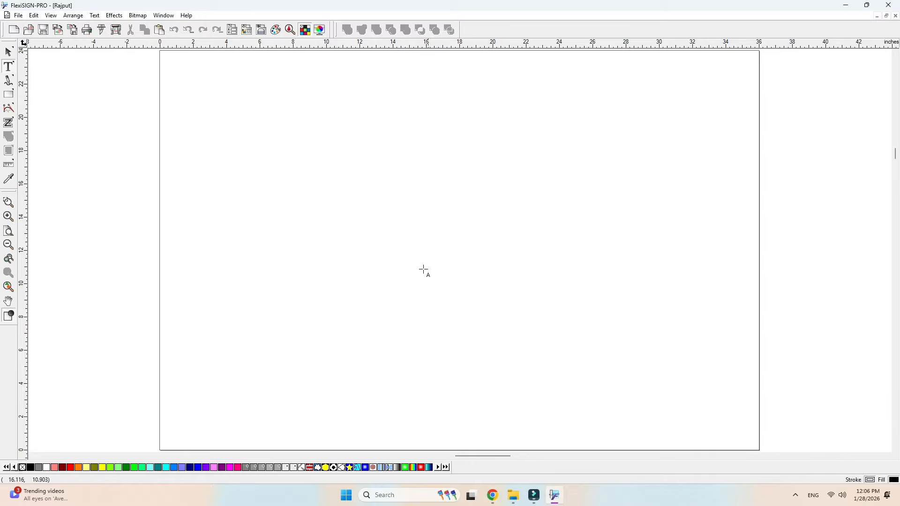
click(270, 219)
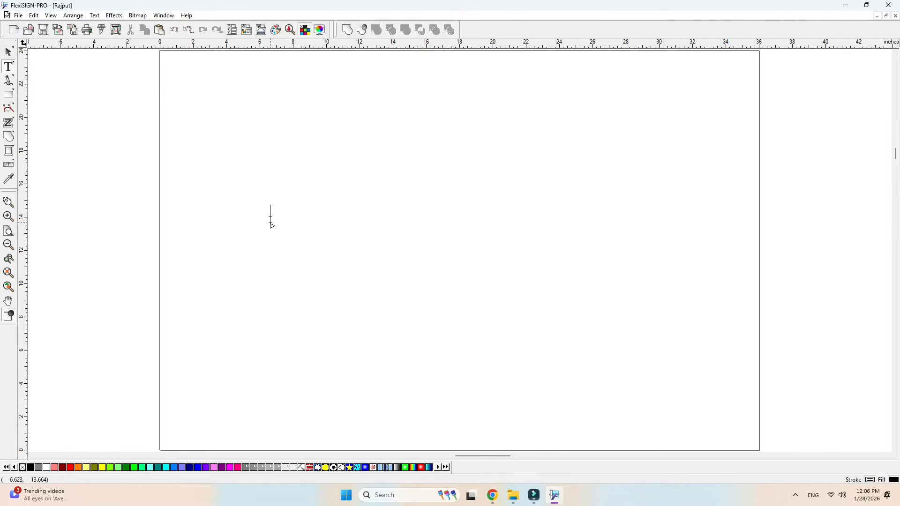
text(dheeraj)
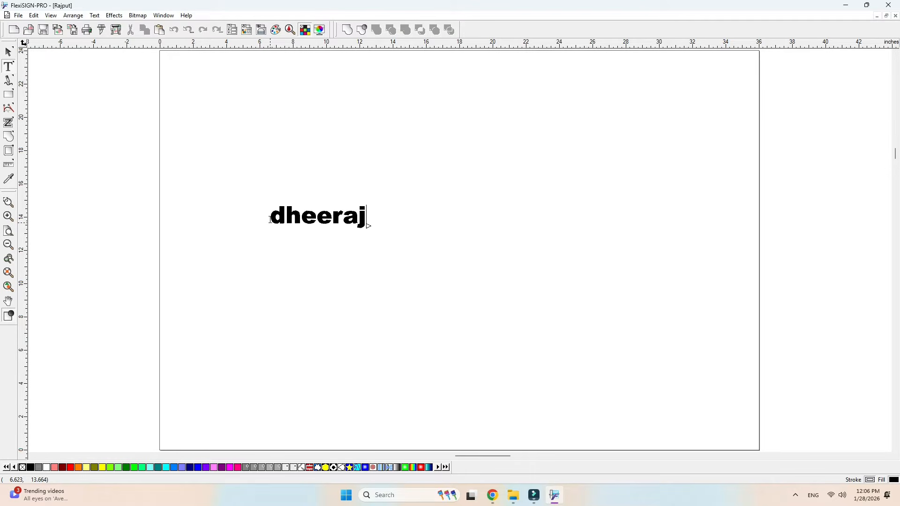
Step: Erase all letters of the regular text just entered
key(BackSpace)
key(BackSpace)
key(BackSpace)
key(BackSpace)
key(BackSpace)
key(BackSpace)
key(BackSpace)
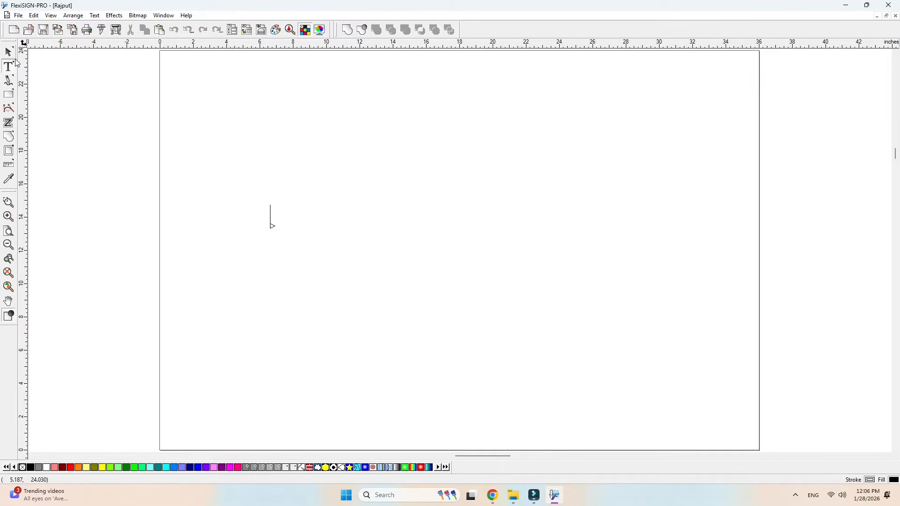
Step: Create arc text around a circle on the page reading "barktullah vishwavidhyalaya bhop0al"
click(8, 66)
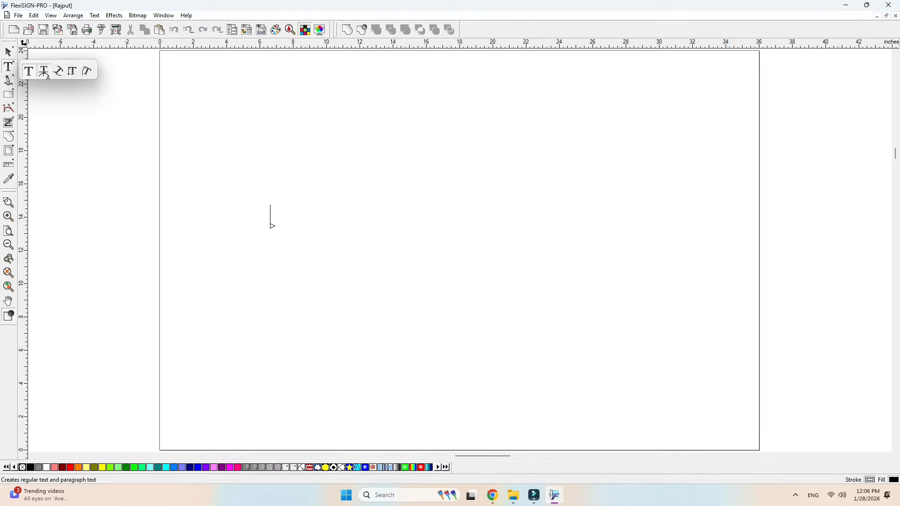
click(44, 73)
click(344, 191)
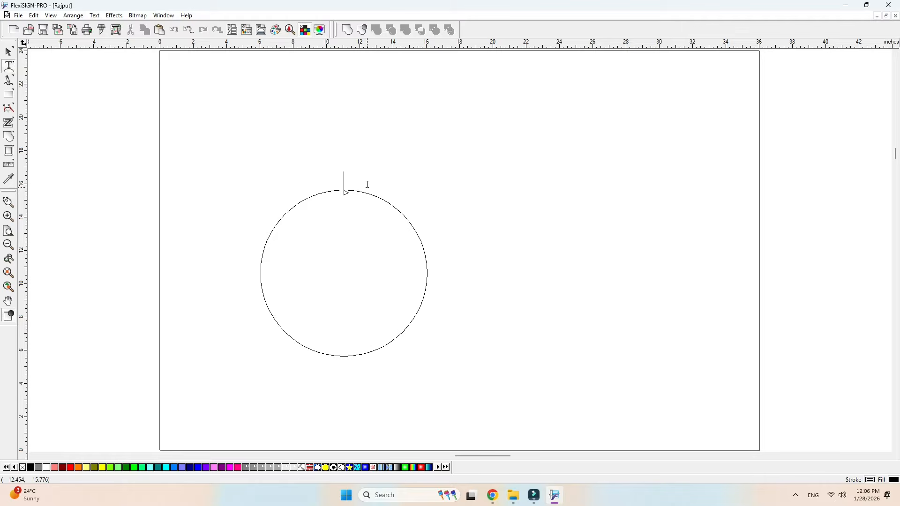
text(ark)
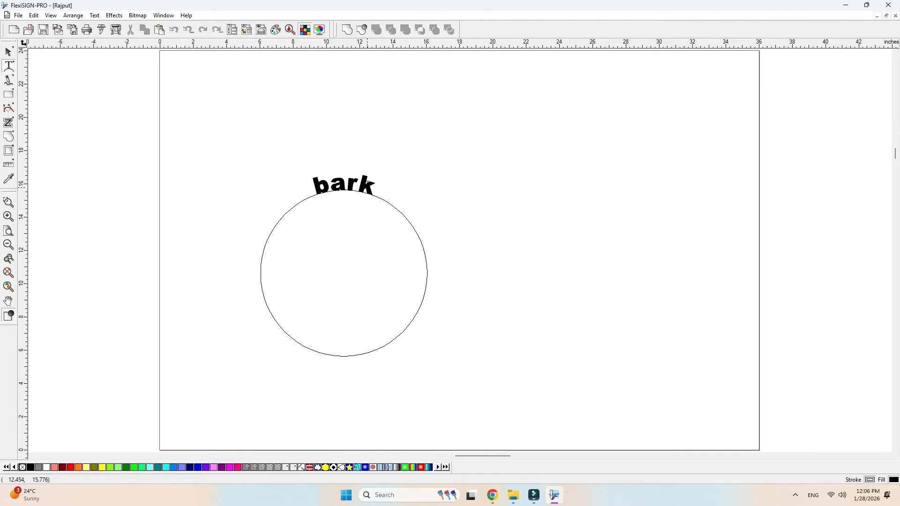
text(tulla)
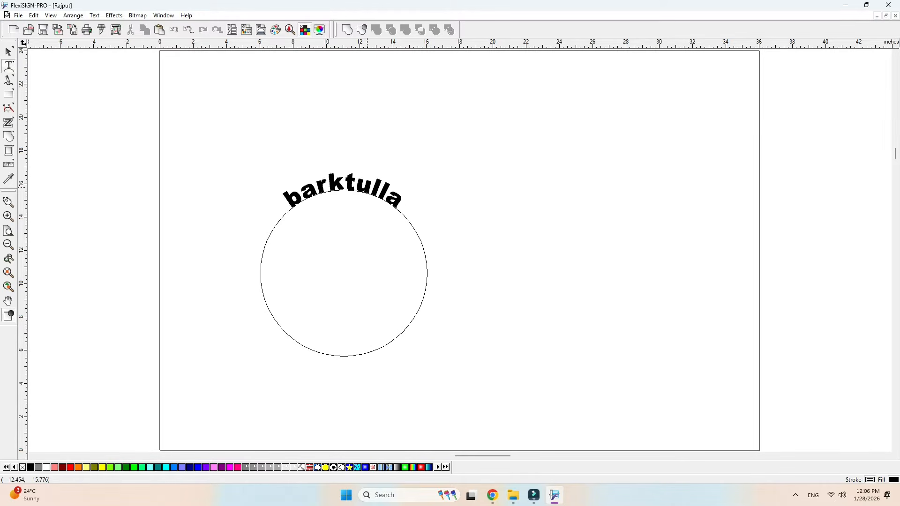
text(h vish)
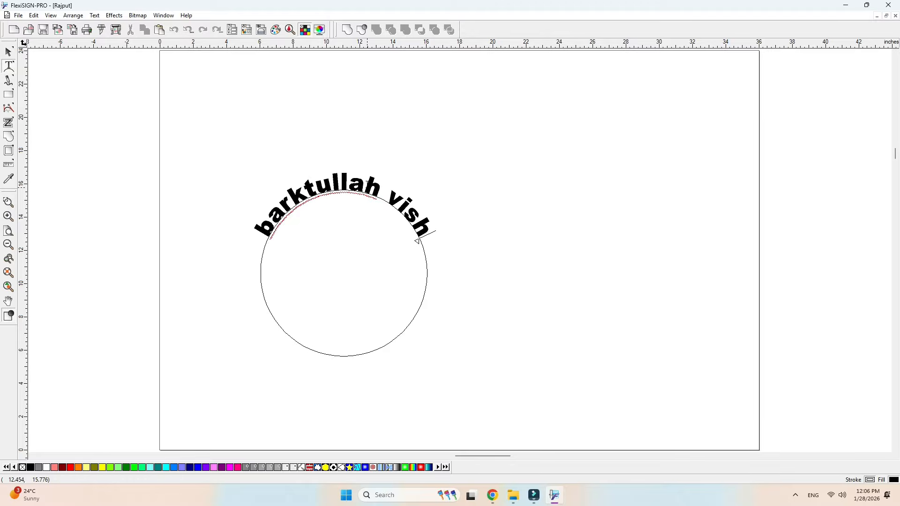
text(wa)
text(vi)
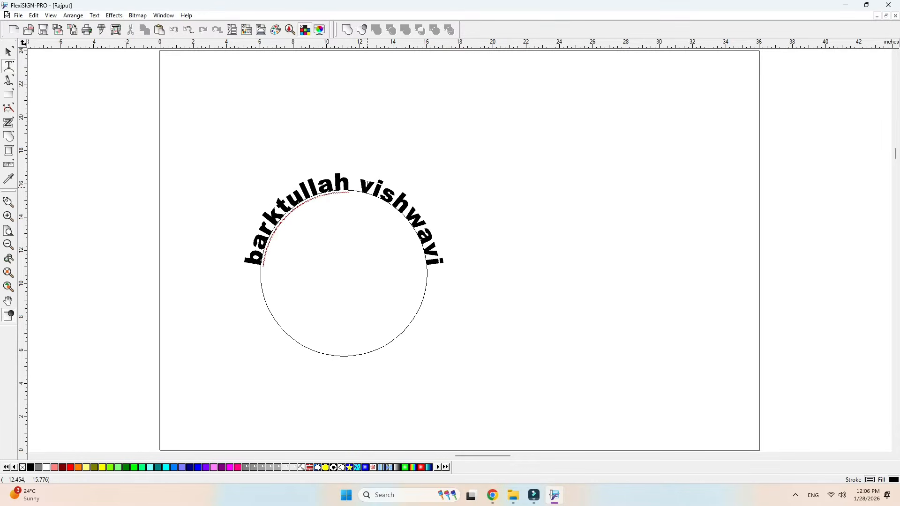
text(dhyala)
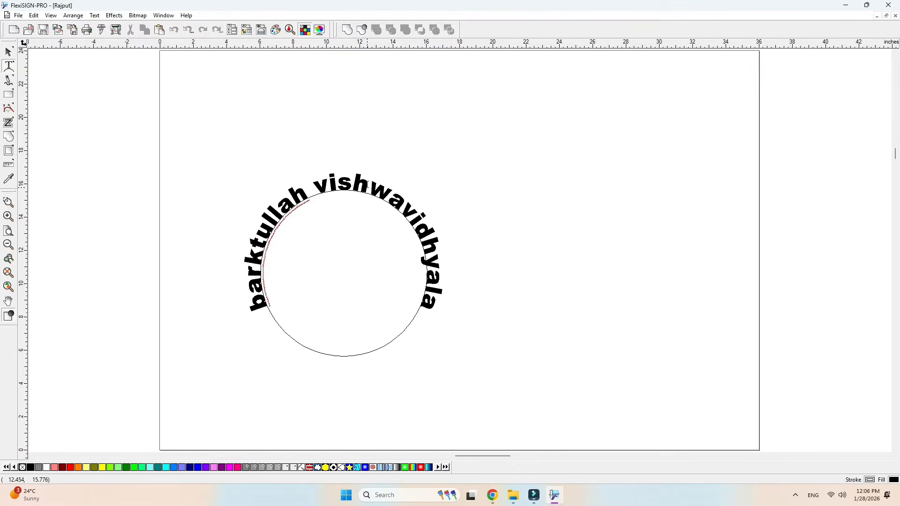
text(ya bh)
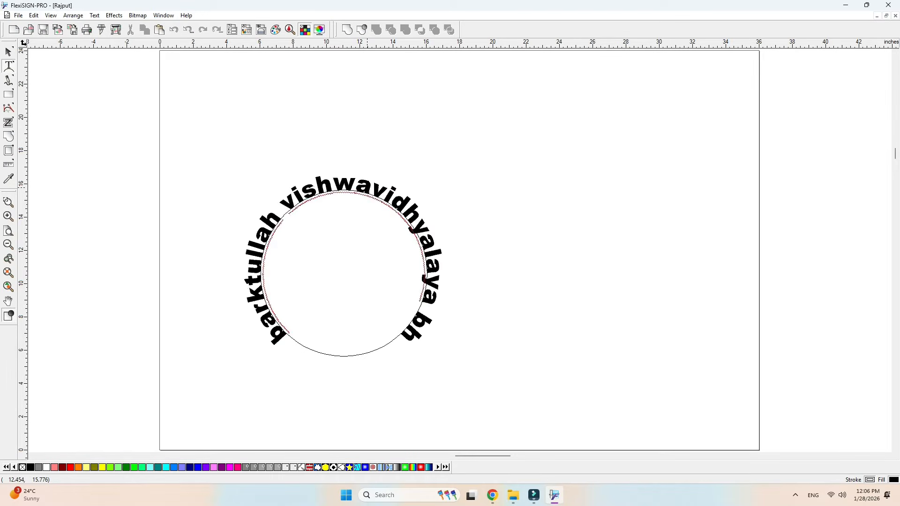
text(op0al)
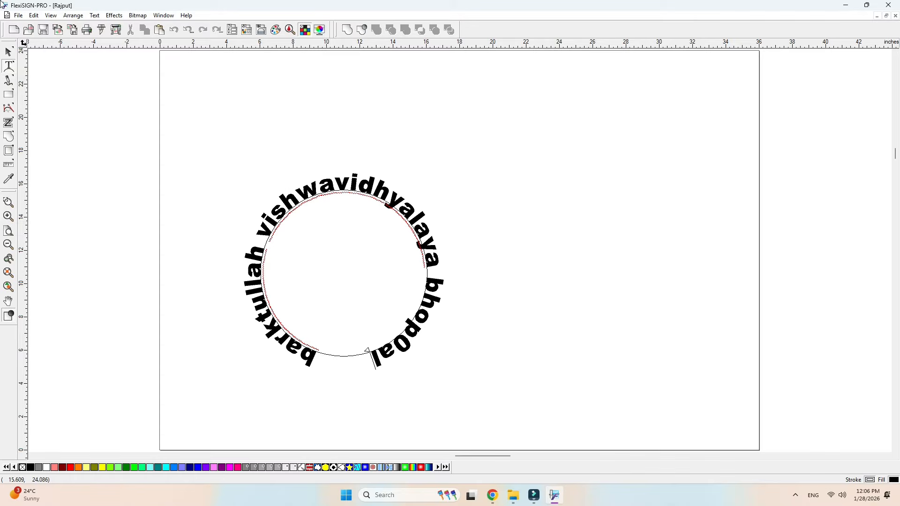
Step: Choose the path text tool as the text type and delete the circular arc text from the page
click(9, 67)
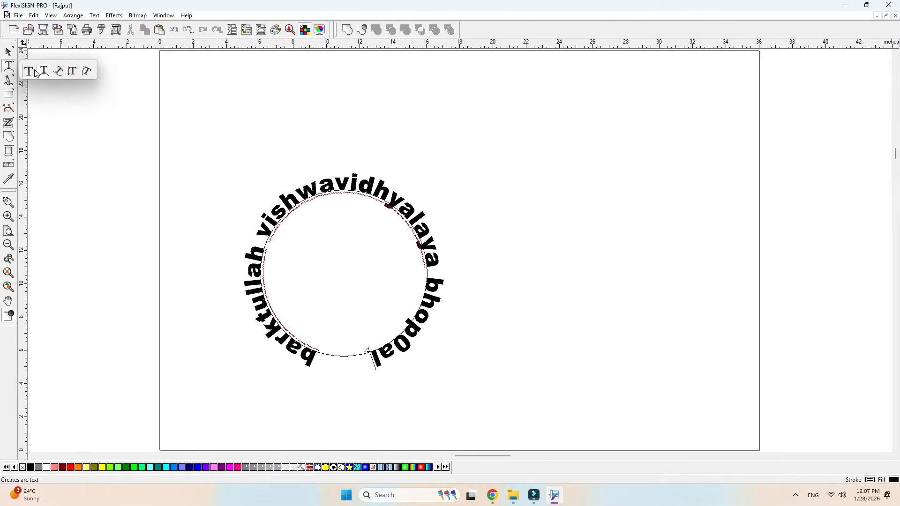
click(60, 71)
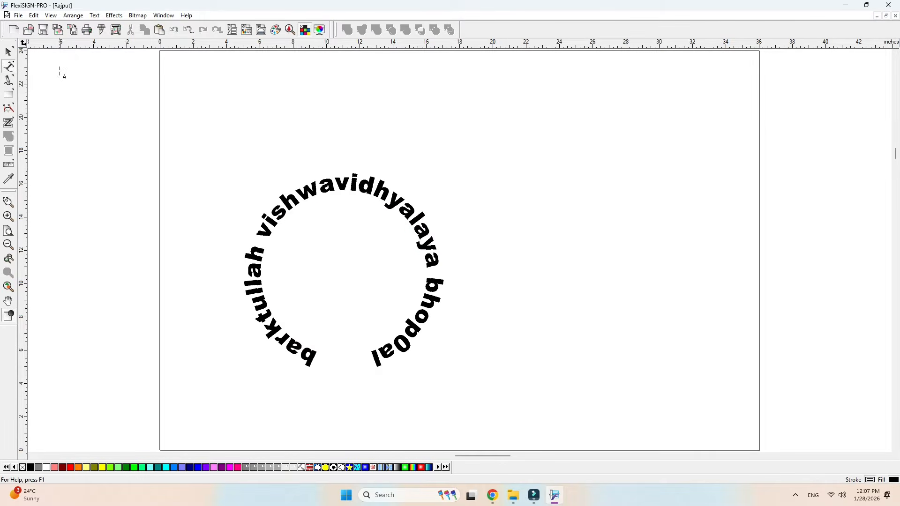
click(9, 51)
drag(242, 154, 493, 396)
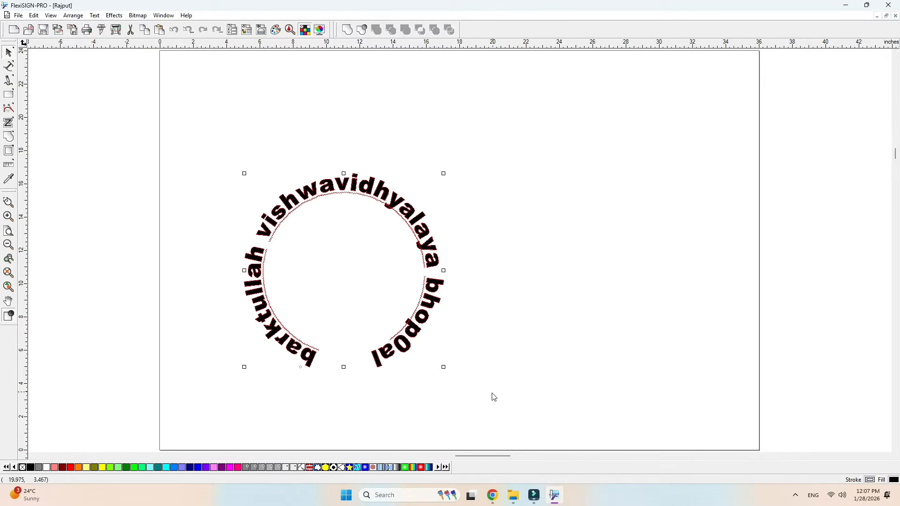
key(Delete)
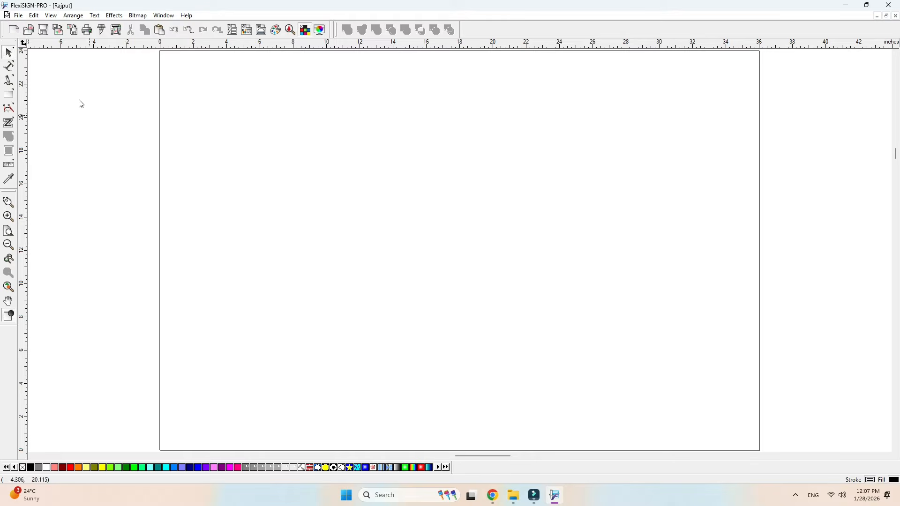
Step: Try to start path text on an empty area of the page and dismiss the warnings
click(11, 68)
click(350, 236)
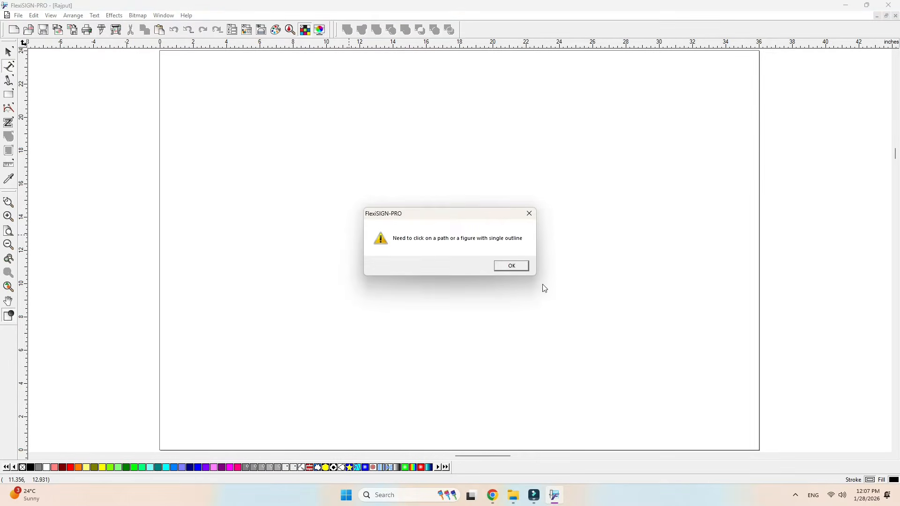
click(512, 267)
click(336, 219)
click(507, 267)
Step: Ungroup all parts of the beret-and-moustache "rajput" logo and move its black beret onto the lower part of the page
scroll(450, 229, down, 3)
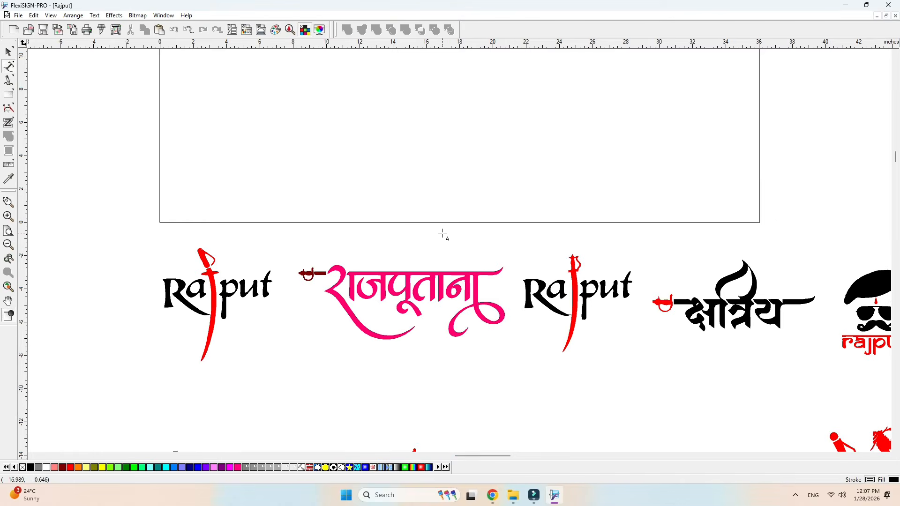
scroll(498, 267, down, 2)
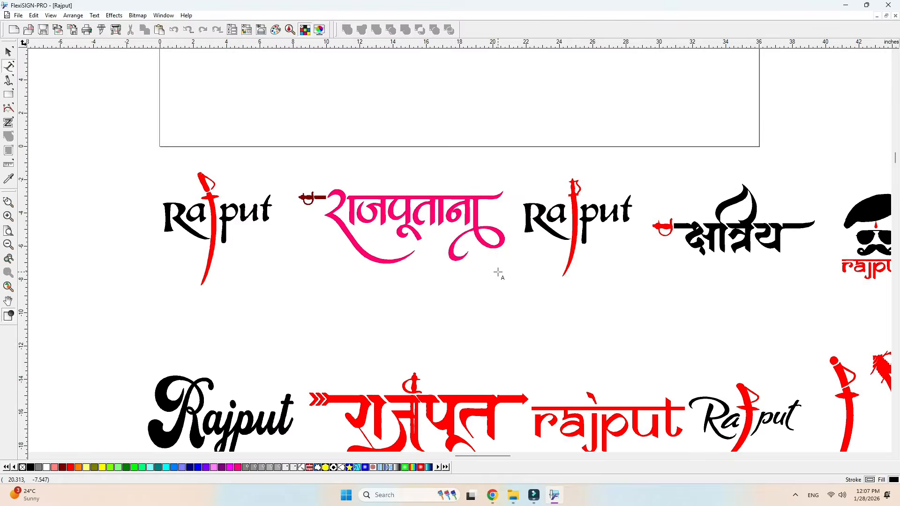
scroll(532, 286, down, 1)
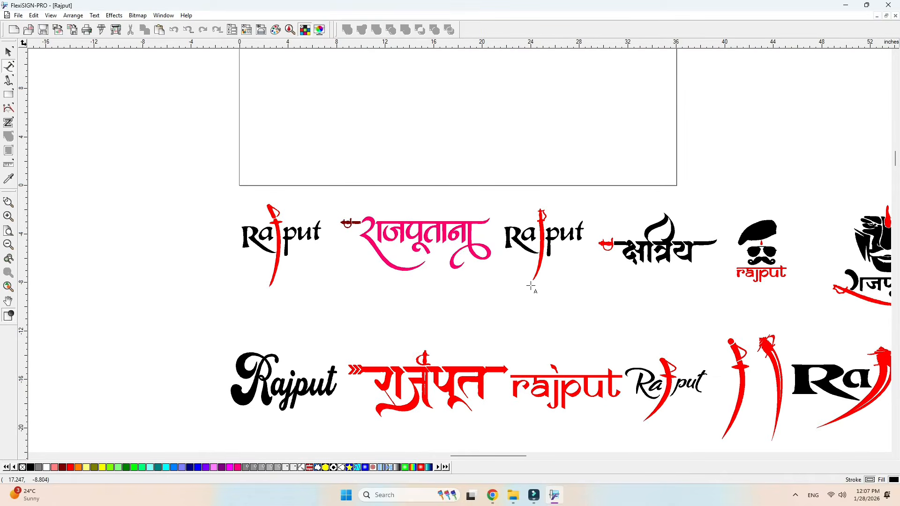
scroll(851, 280, up, 3)
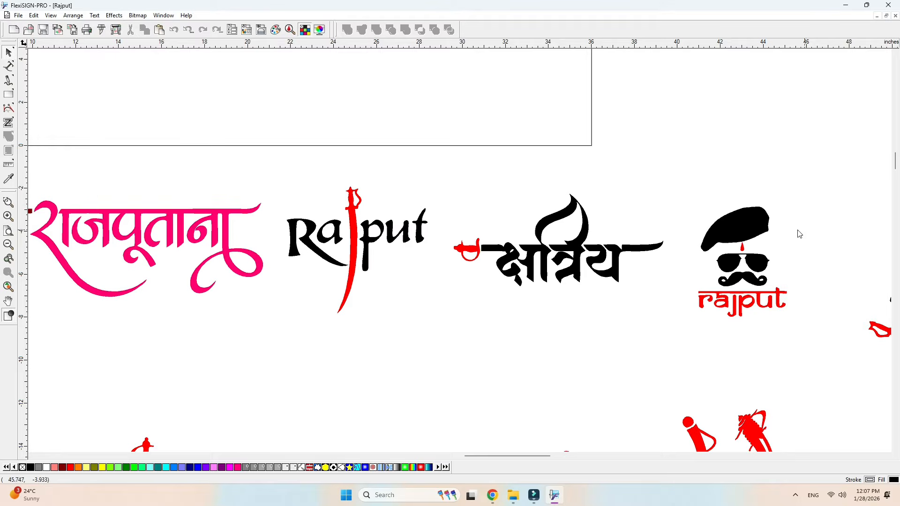
click(745, 226)
right_click(745, 226)
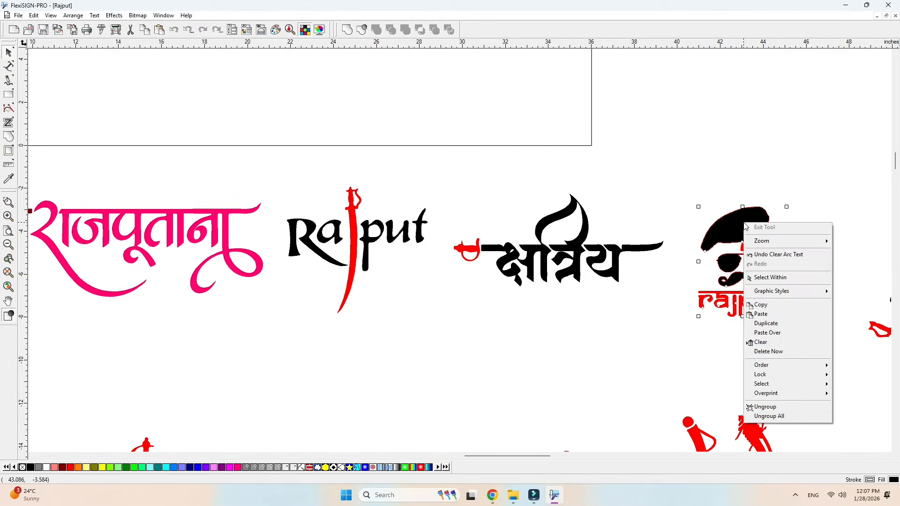
click(771, 416)
click(754, 175)
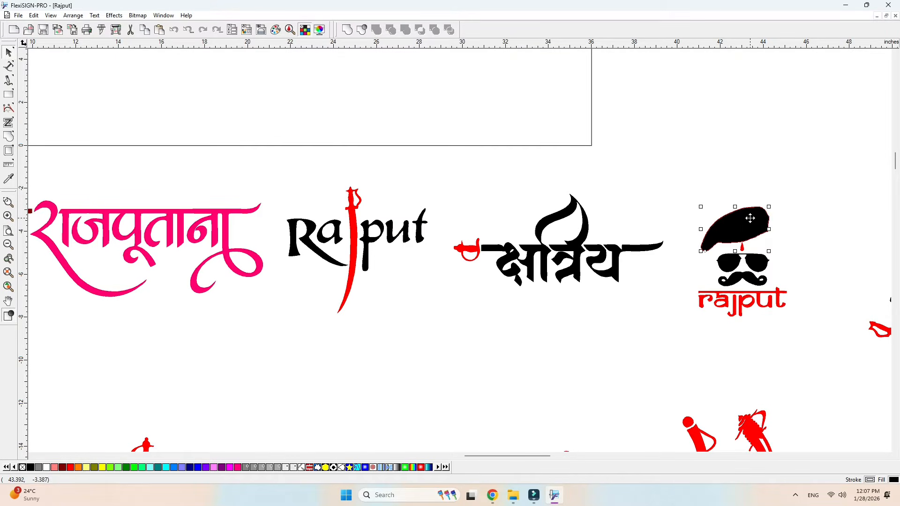
drag(750, 222, 424, 79)
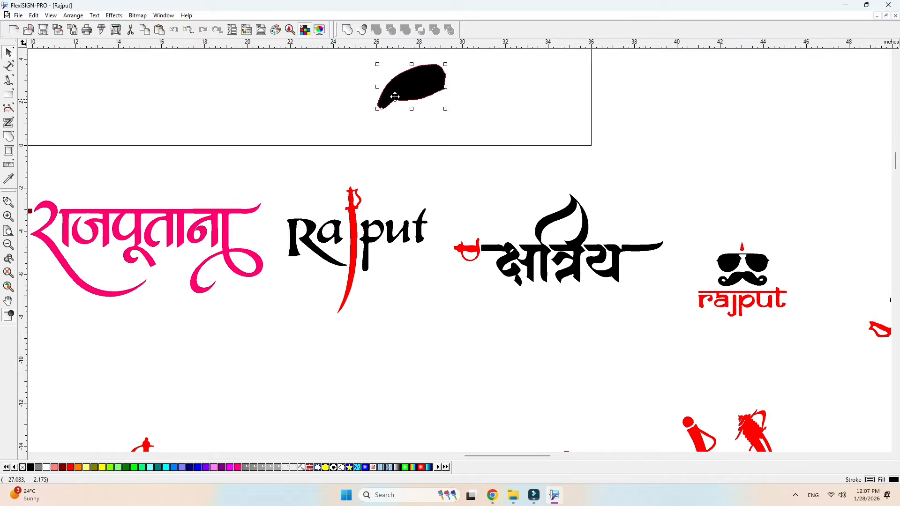
Step: Place path text reading "text to boi" along the outline of the black beret
click(8, 66)
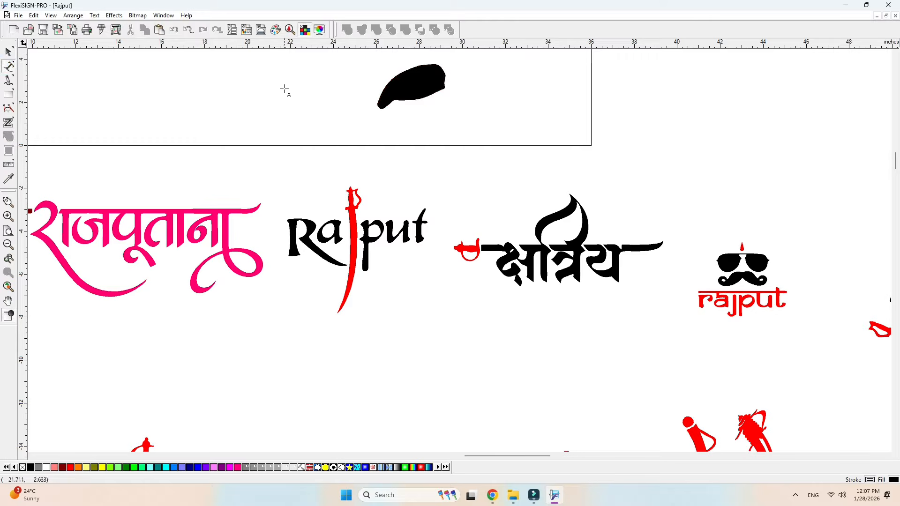
click(400, 70)
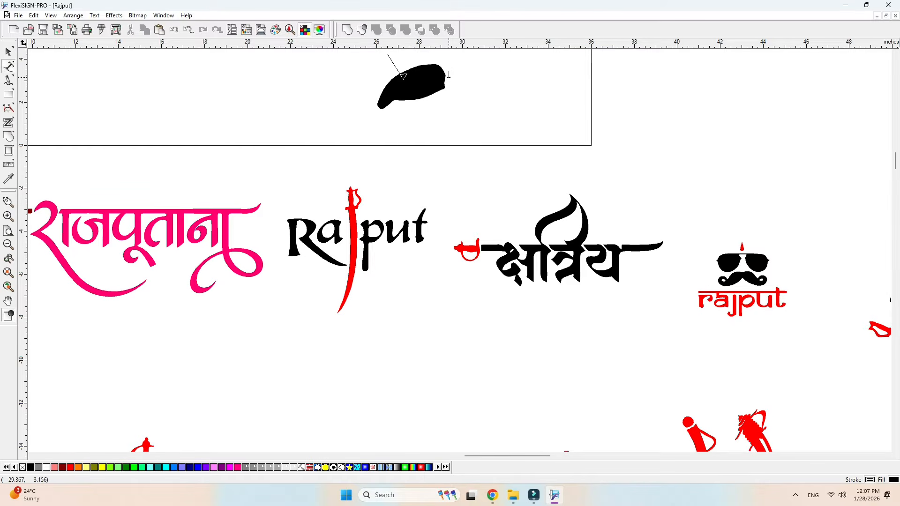
text(te)
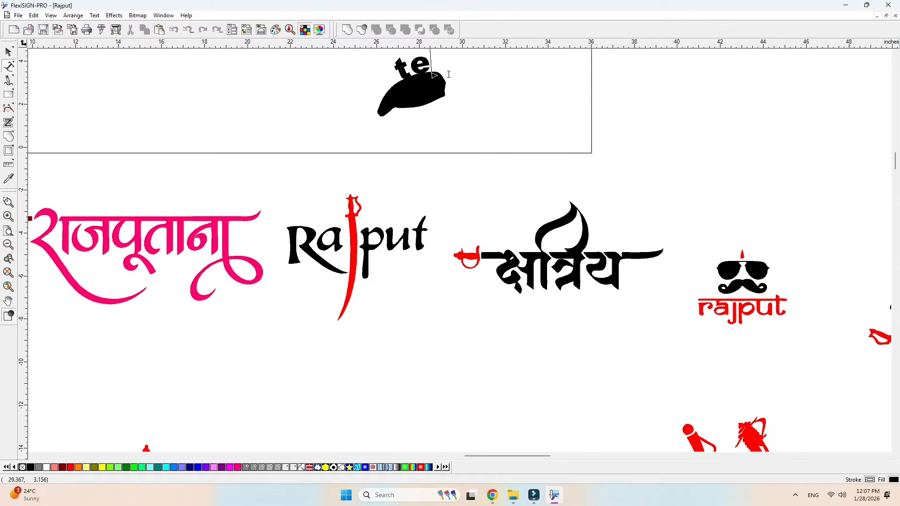
text(xt to)
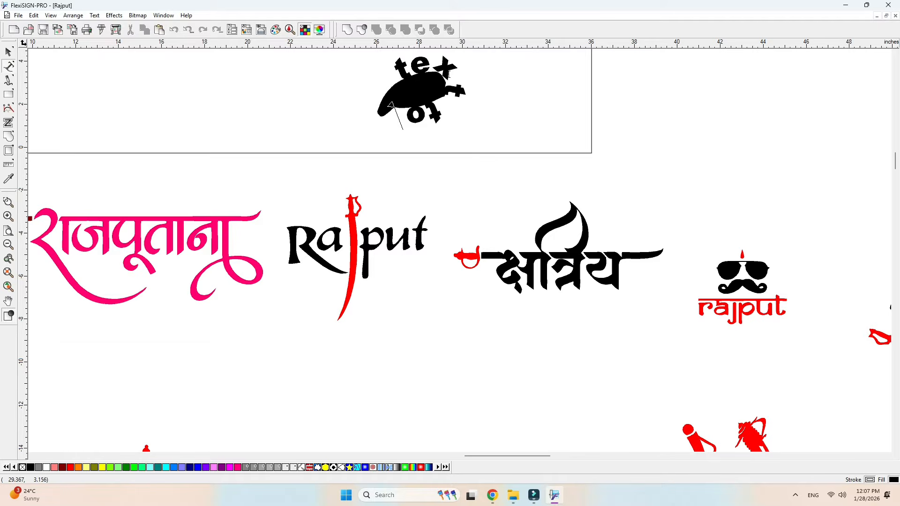
text(bo)
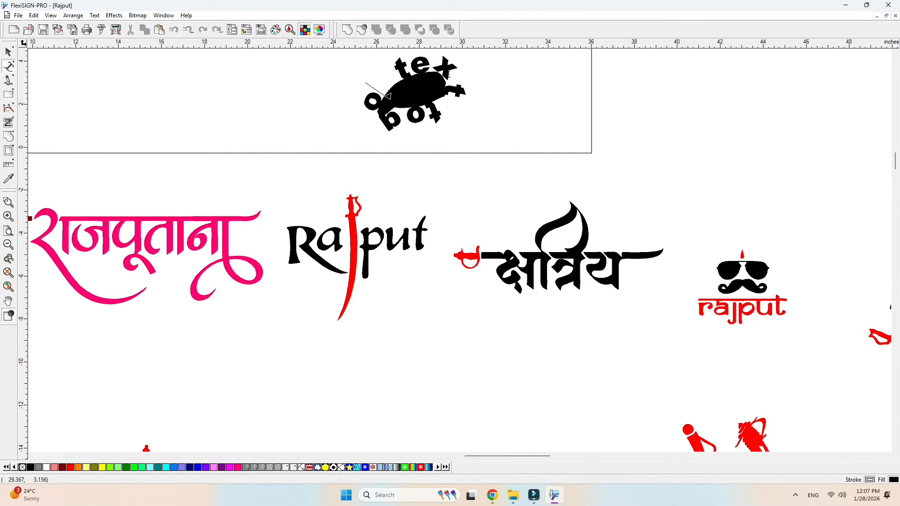
text(i)
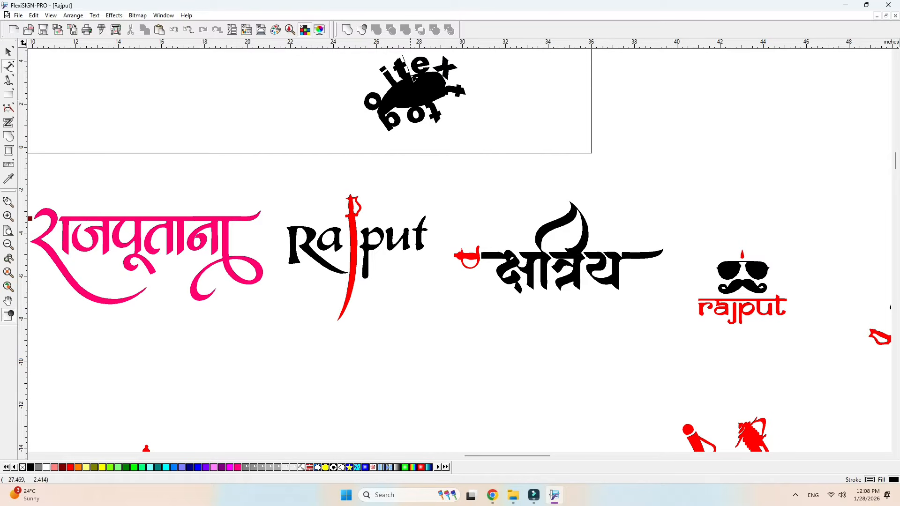
Step: Choose vertical regular text as the text type and delete the beret together with its path text
drag(9, 66, 69, 72)
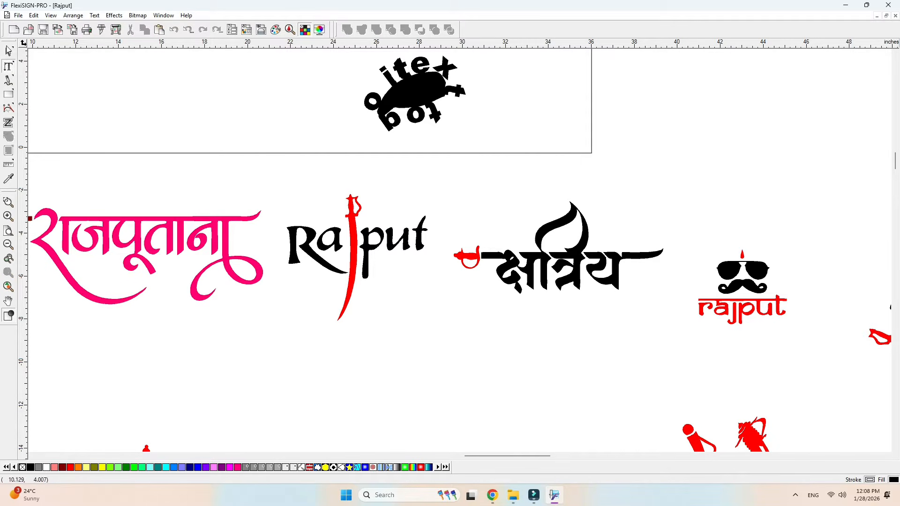
click(8, 52)
click(431, 93)
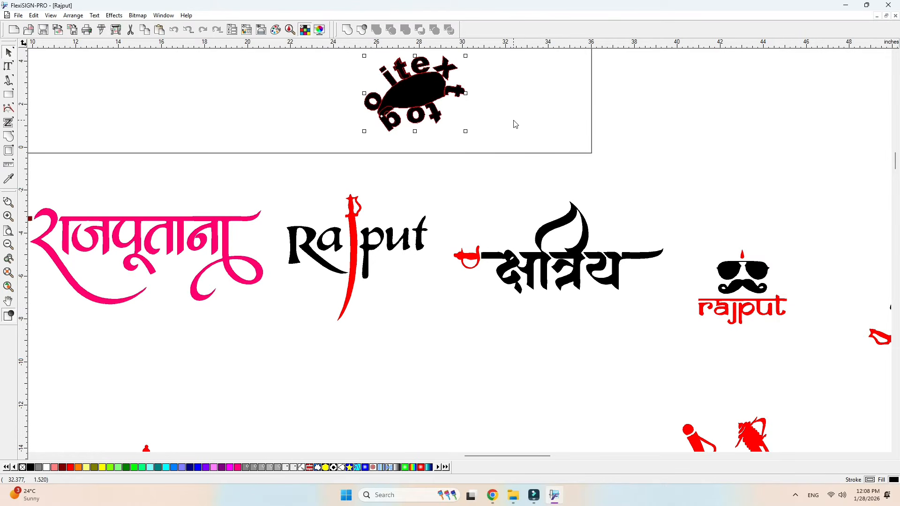
key(Delete)
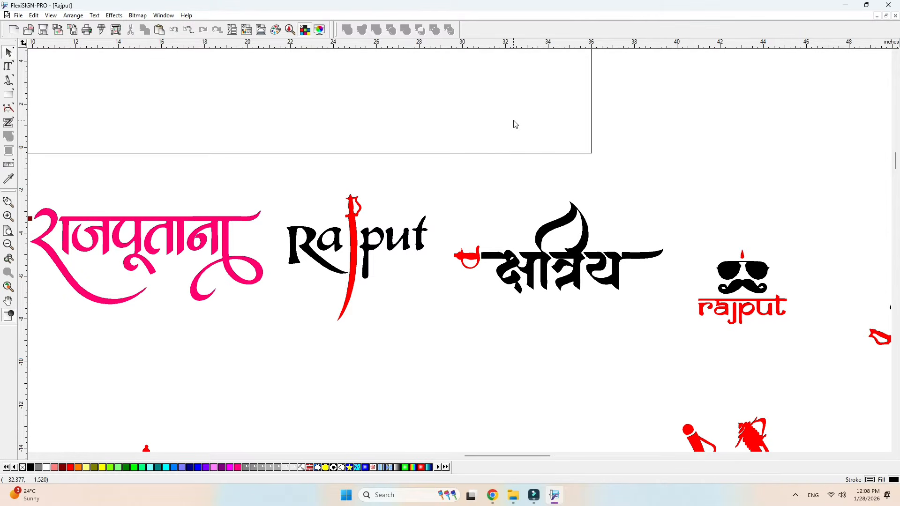
Step: Create vertical text with a first name in lowercase letters on an empty area of the page
click(10, 66)
scroll(520, 187, up, 8)
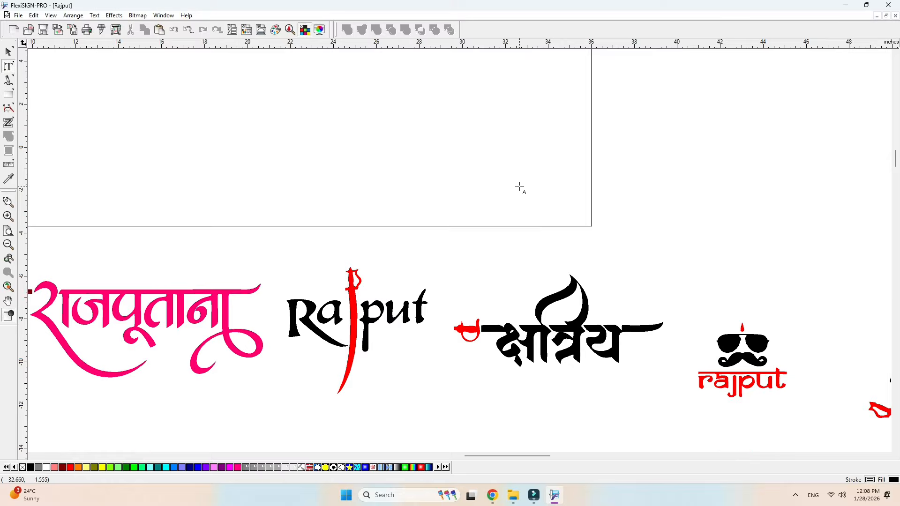
click(378, 173)
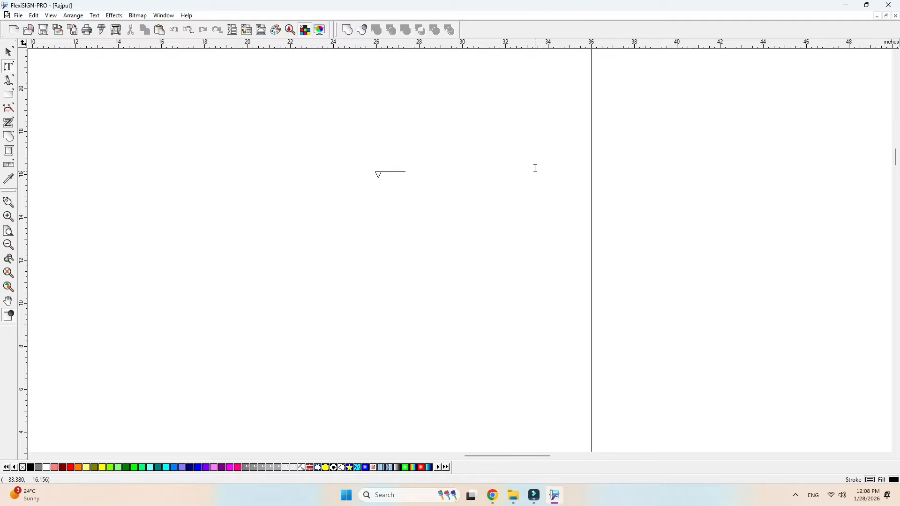
text(dheer)
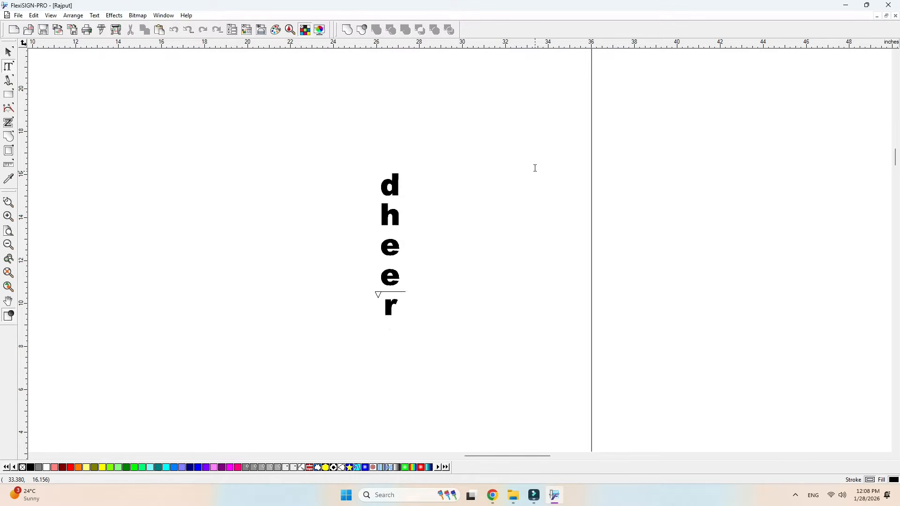
text(aj)
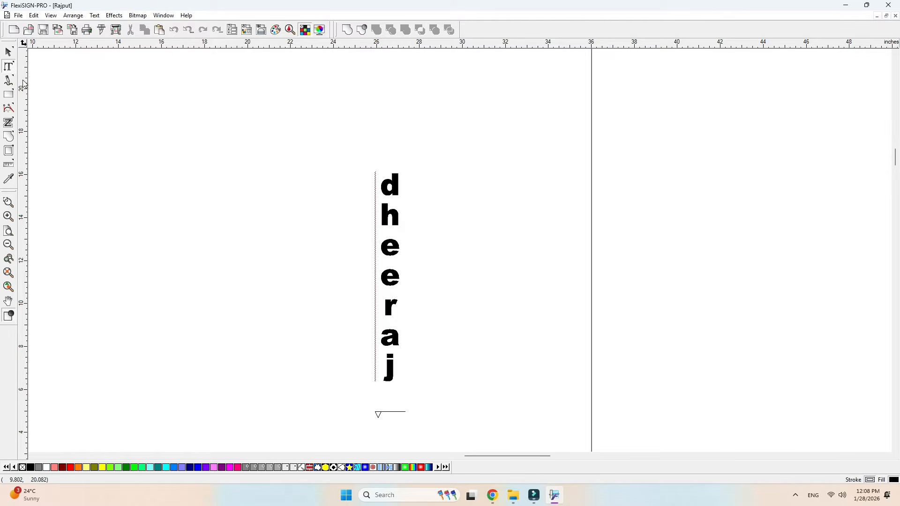
Step: Choose vertical path text as the text type and delete the vertical name text from the page
click(9, 68)
drag(12, 71, 74, 72)
drag(9, 67, 60, 74)
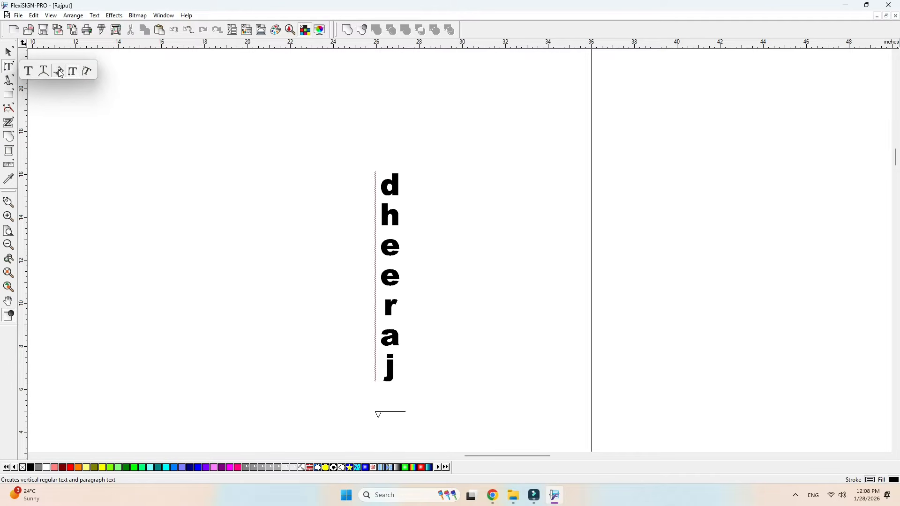
drag(60, 74, 87, 74)
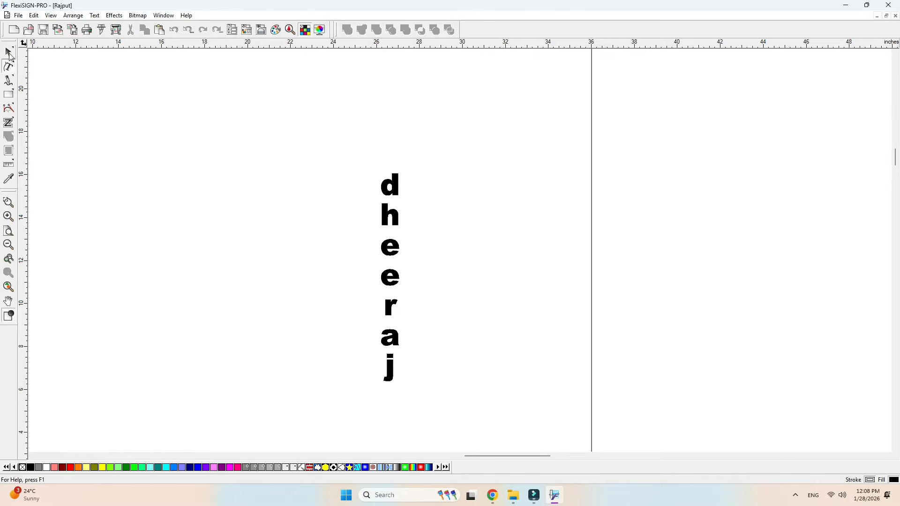
drag(308, 153, 479, 408)
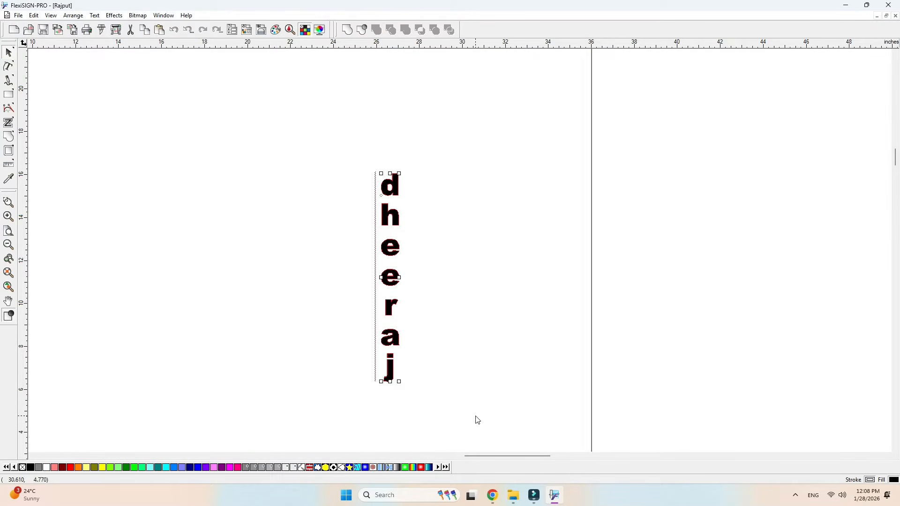
key(Delete)
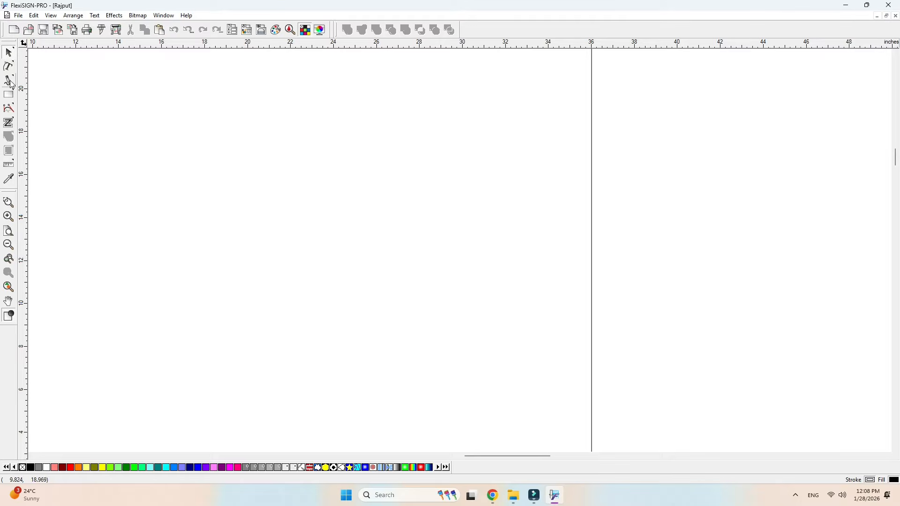
Step: Create horizontal regular text with a first name in capital letters on the empty page area
mouse_move(9, 80)
mouse_down()
mouse_move(25, 86)
mouse_move(13, 84)
mouse_up()
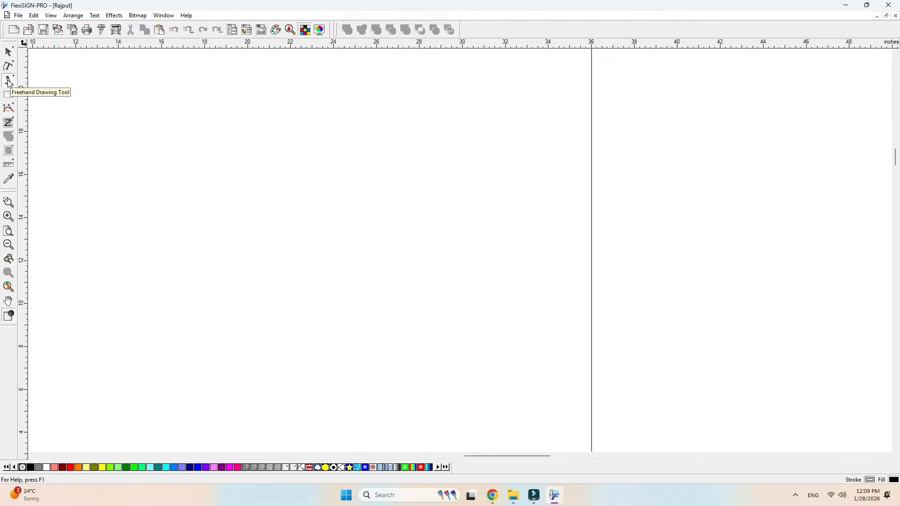
click(9, 83)
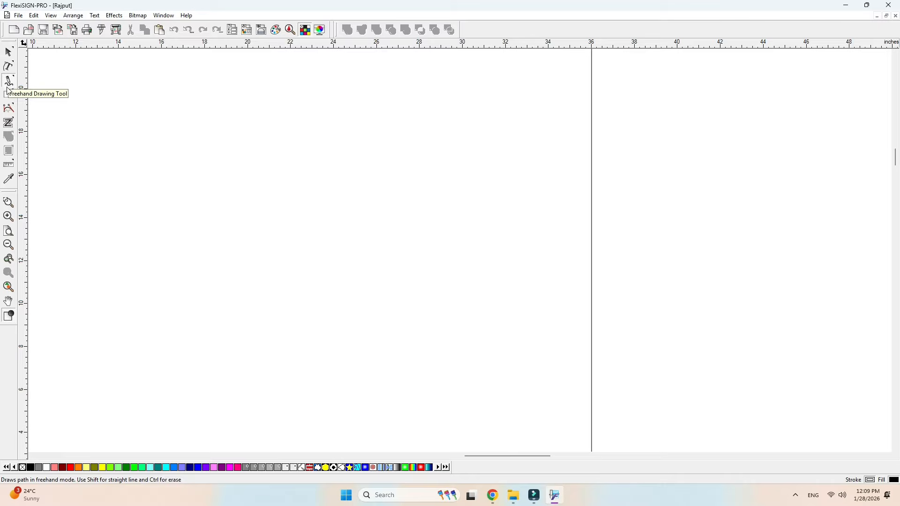
click(8, 65)
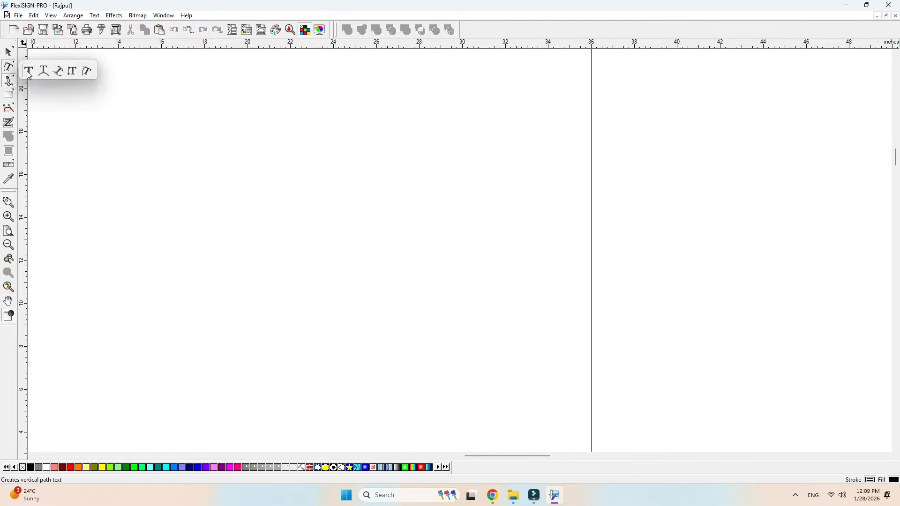
click(28, 72)
click(276, 219)
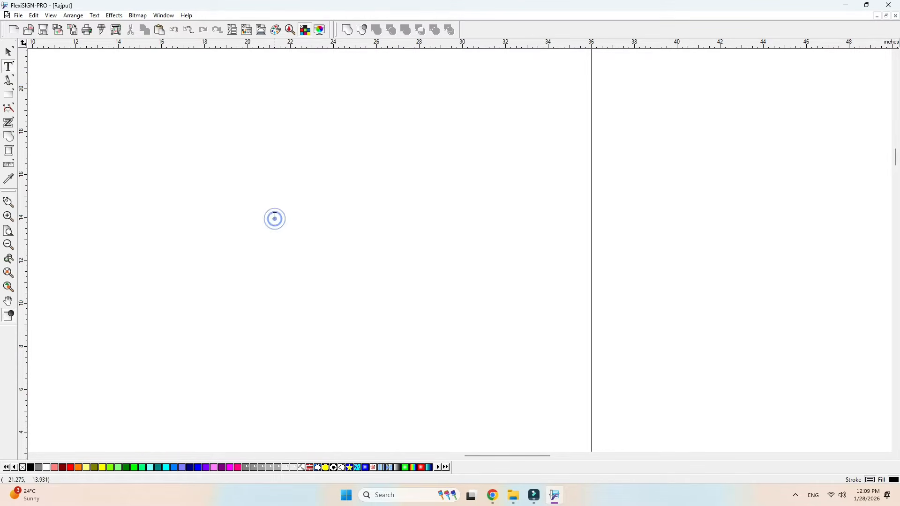
text(D)
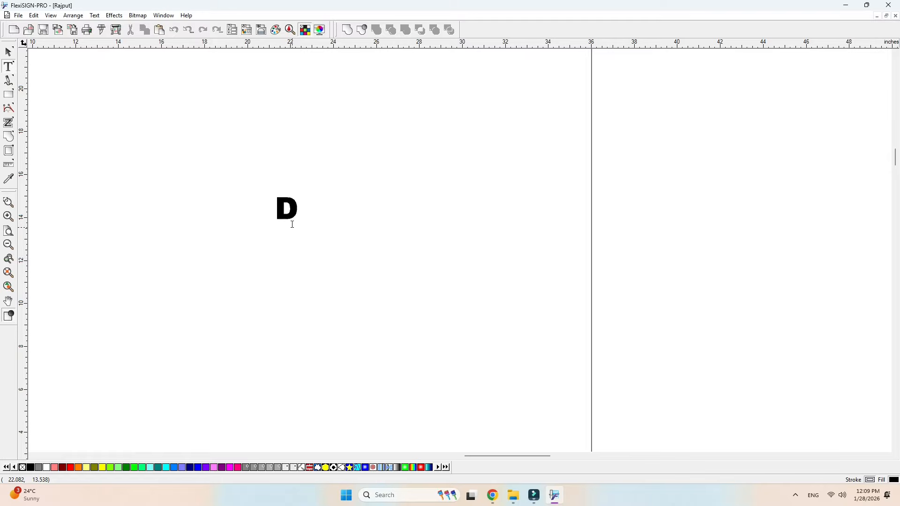
text(HEERAJ)
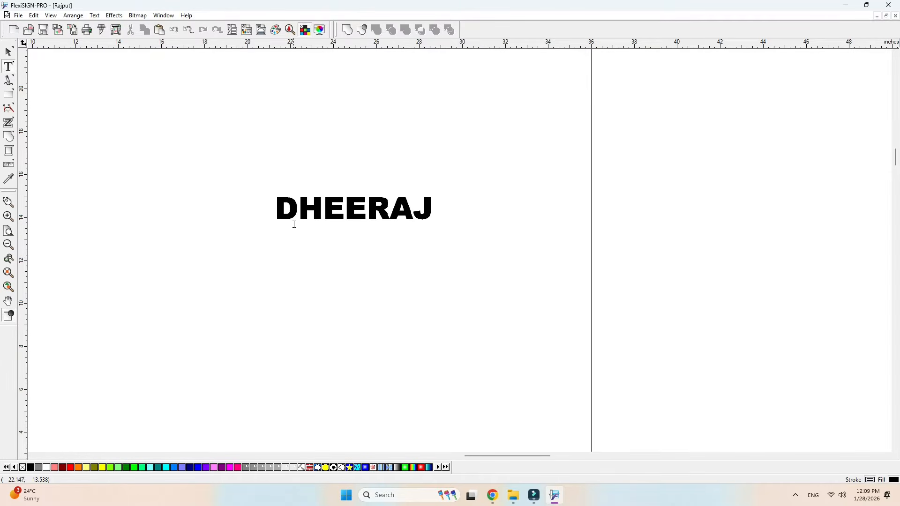
Step: Draw a closed freehand shape about 8 inches wide with a wavy upper edge over the lower half of the name text
scroll(294, 224, up, 5)
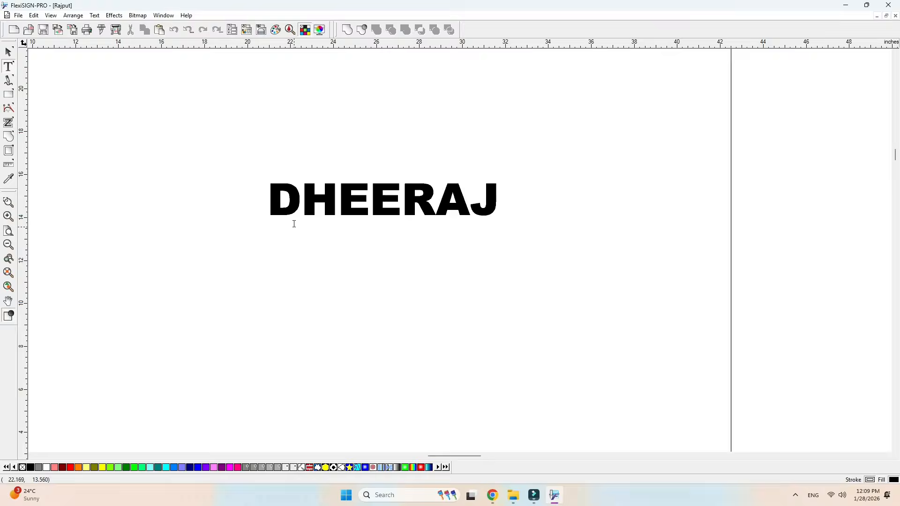
click(7, 82)
mouse_move(238, 214)
mouse_down()
mouse_move(278, 179)
mouse_move(342, 198)
mouse_move(375, 176)
mouse_move(425, 200)
mouse_move(453, 183)
mouse_move(518, 171)
mouse_move(558, 191)
mouse_move(583, 173)
mouse_move(629, 185)
mouse_move(671, 243)
mouse_move(639, 278)
mouse_move(505, 306)
mouse_move(321, 307)
mouse_move(268, 287)
mouse_move(224, 247)
mouse_move(237, 212)
mouse_up()
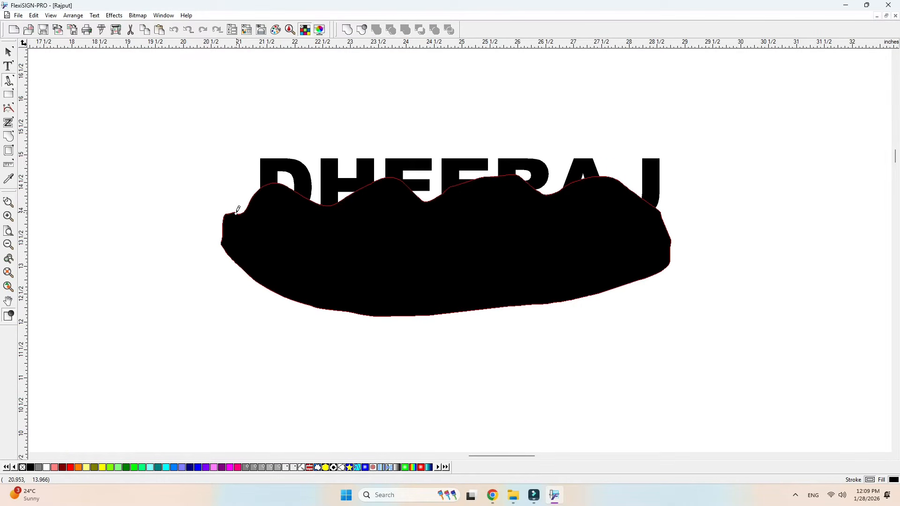
click(8, 53)
click(141, 107)
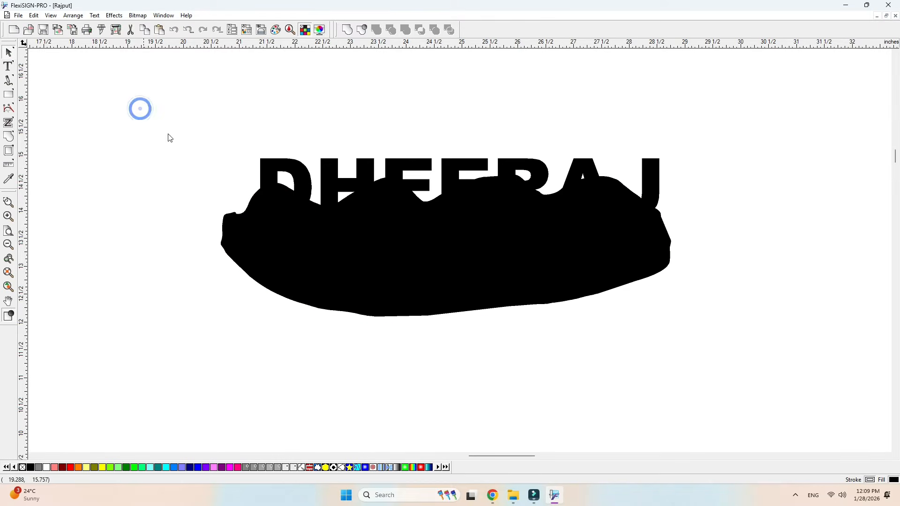
Step: Fill the wavy freehand shape with red
click(413, 290)
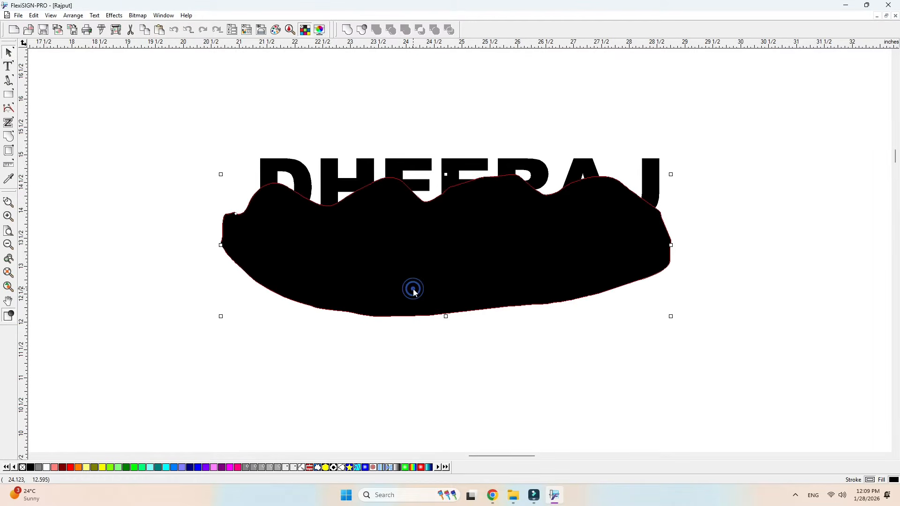
click(71, 468)
click(284, 309)
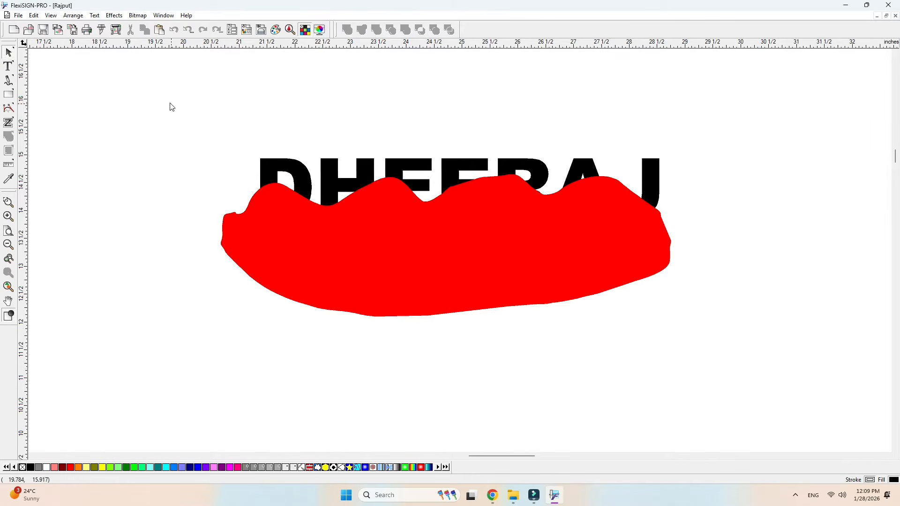
Step: Fuse the name text with the red wavy shape so that red fills only the lower part of the letters
drag(169, 103, 719, 354)
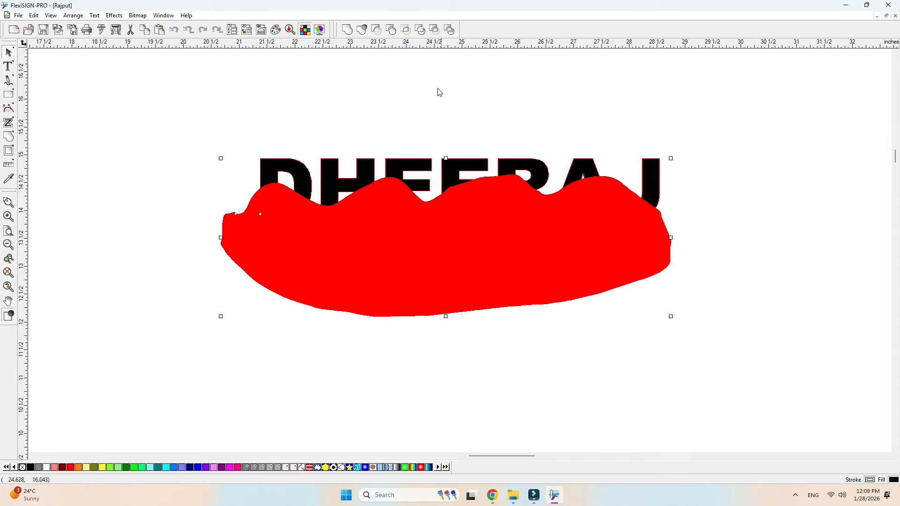
click(434, 29)
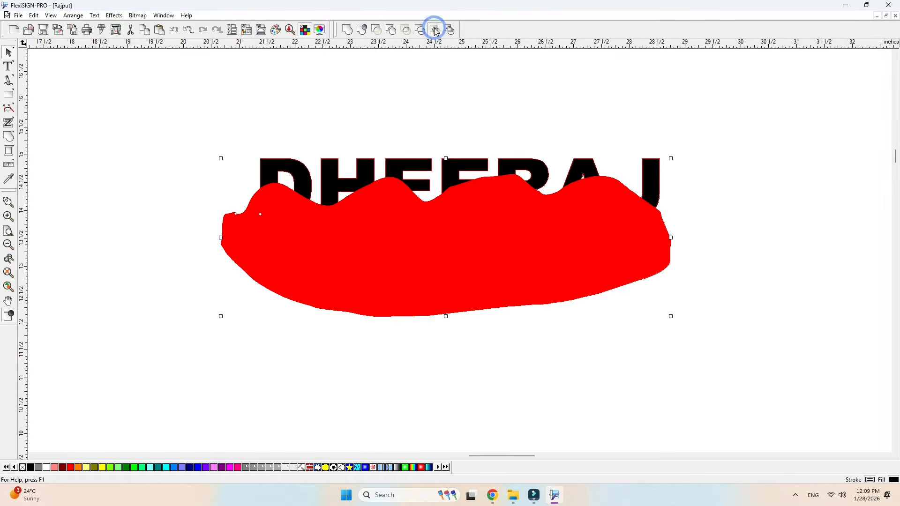
click(452, 286)
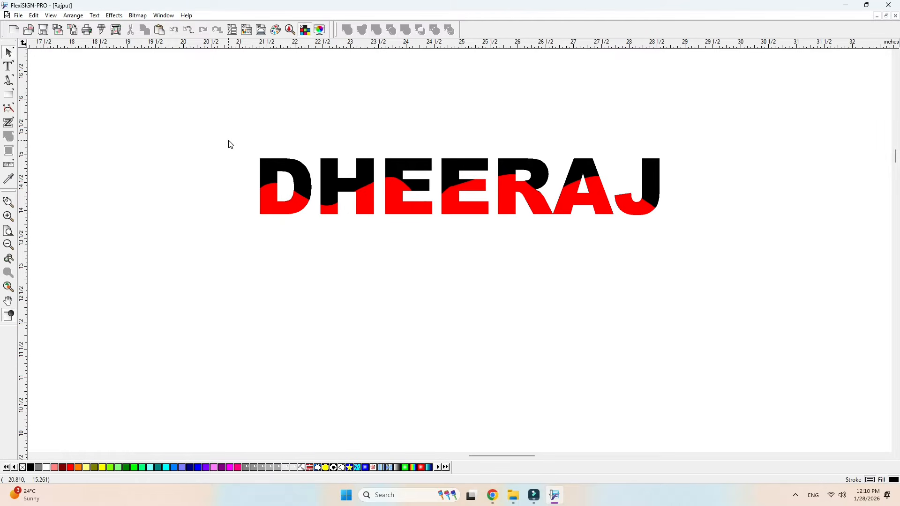
Step: Separate the fuse of the two-coloured name text into independent black and red parts
drag(239, 141, 682, 172)
right_click(654, 179)
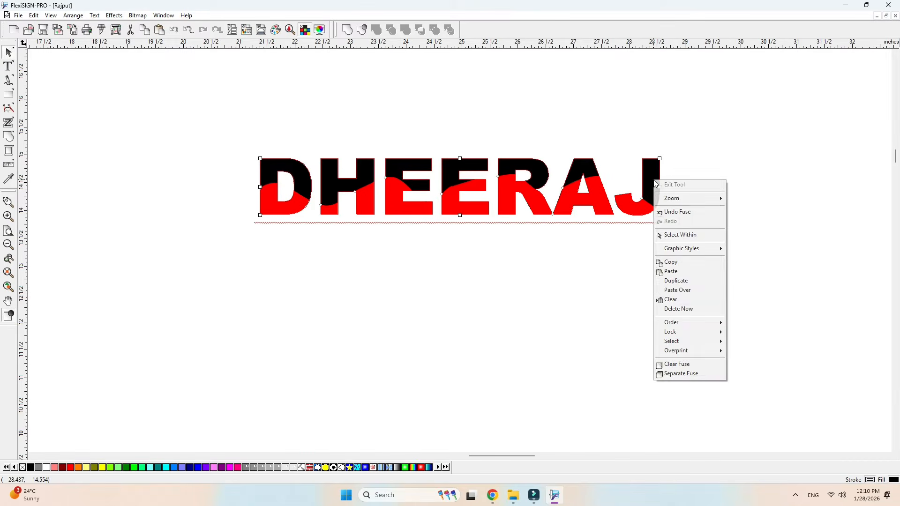
click(684, 375)
click(362, 253)
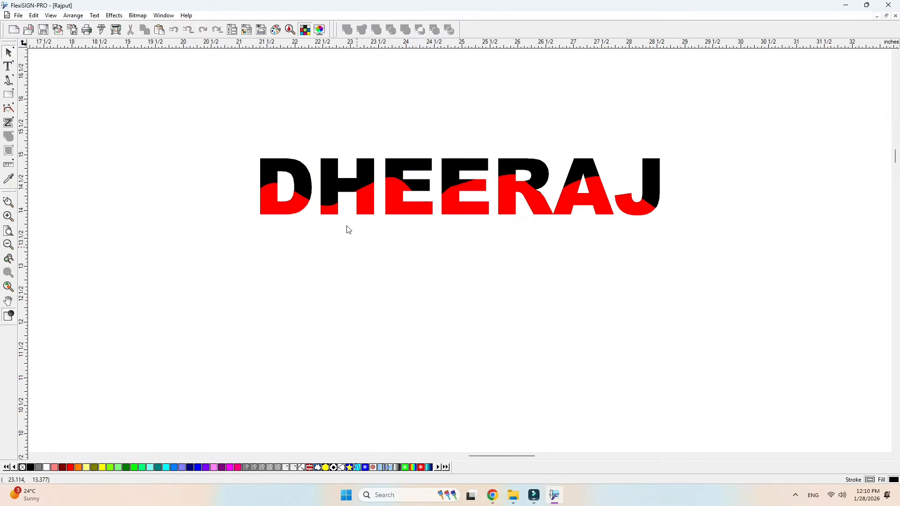
drag(229, 140, 677, 170)
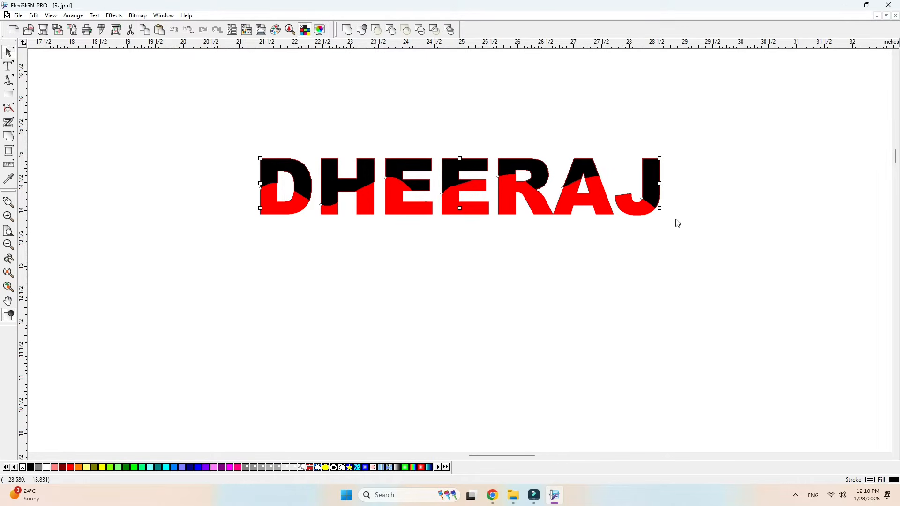
click(255, 245)
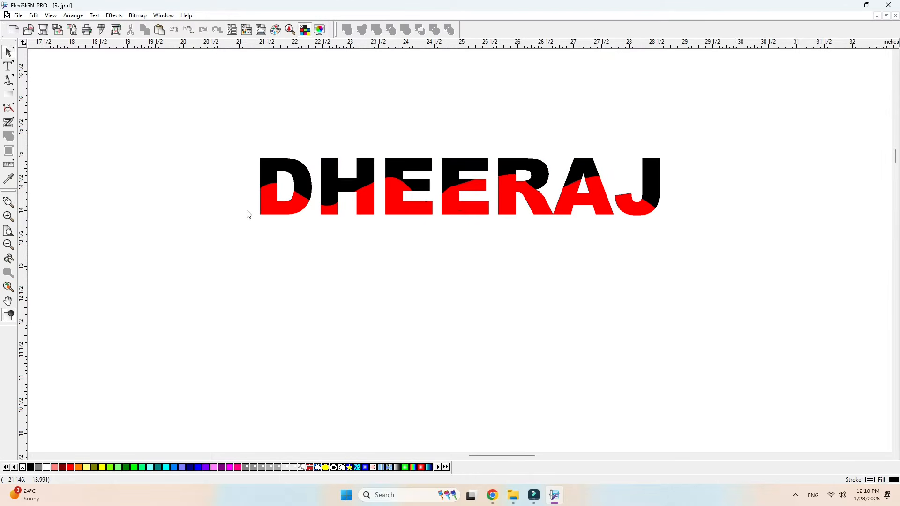
drag(245, 206, 870, 277)
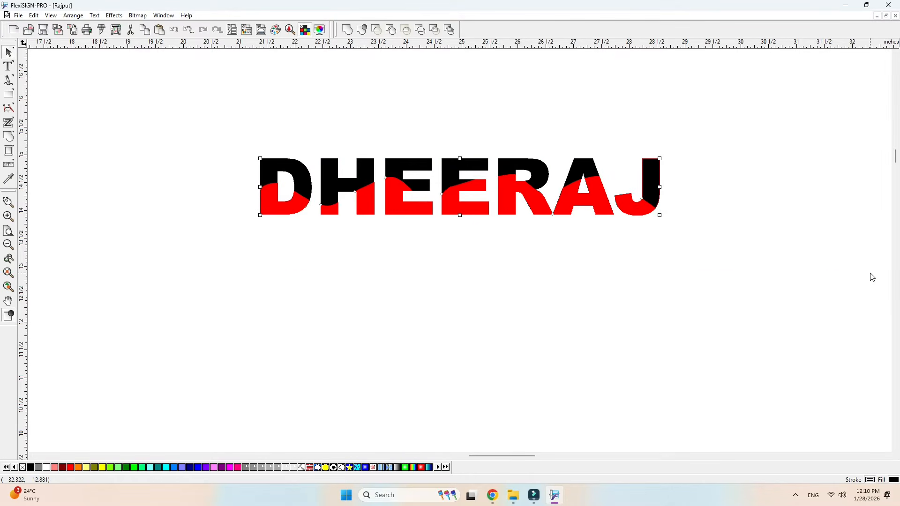
click(288, 247)
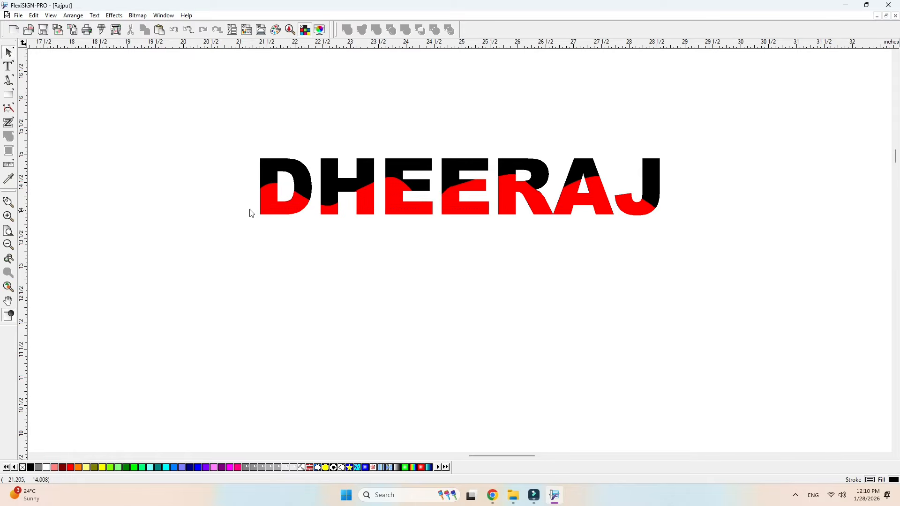
drag(249, 210, 848, 316)
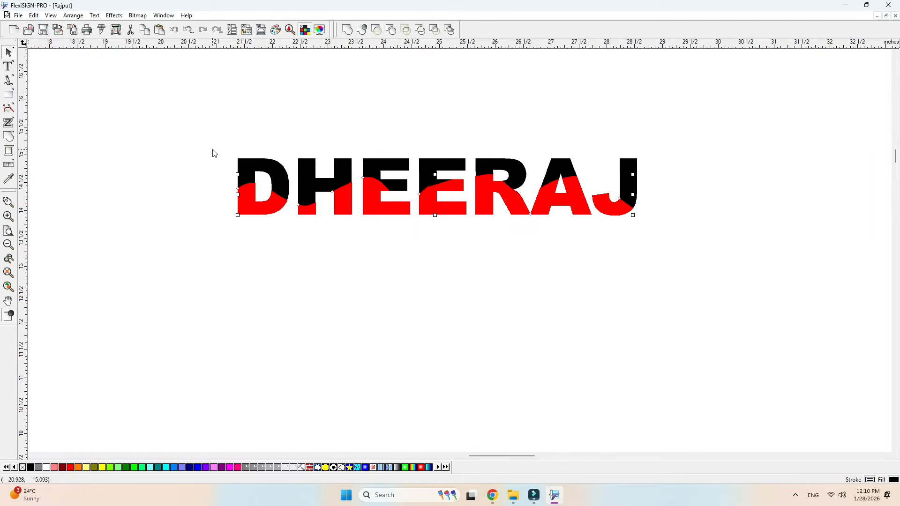
drag(207, 140, 669, 294)
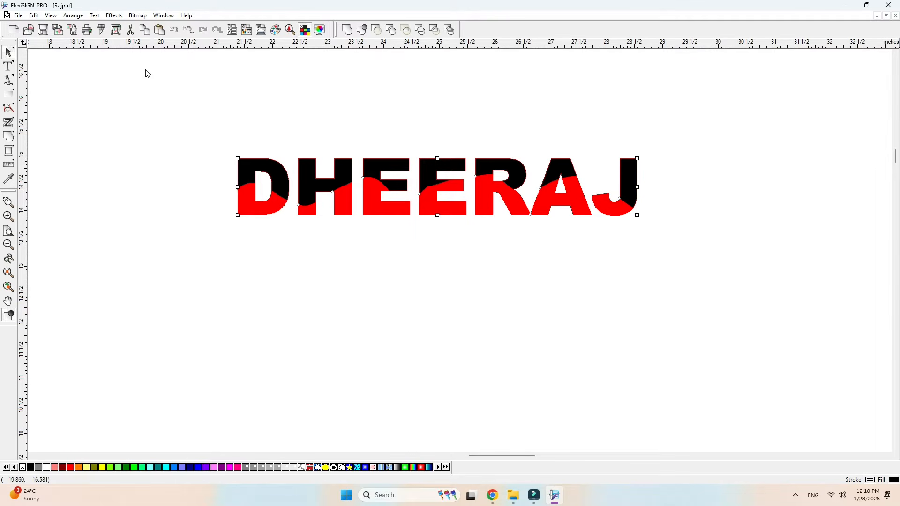
Step: Try to draw a Bezier path above the two-coloured name text
click(9, 81)
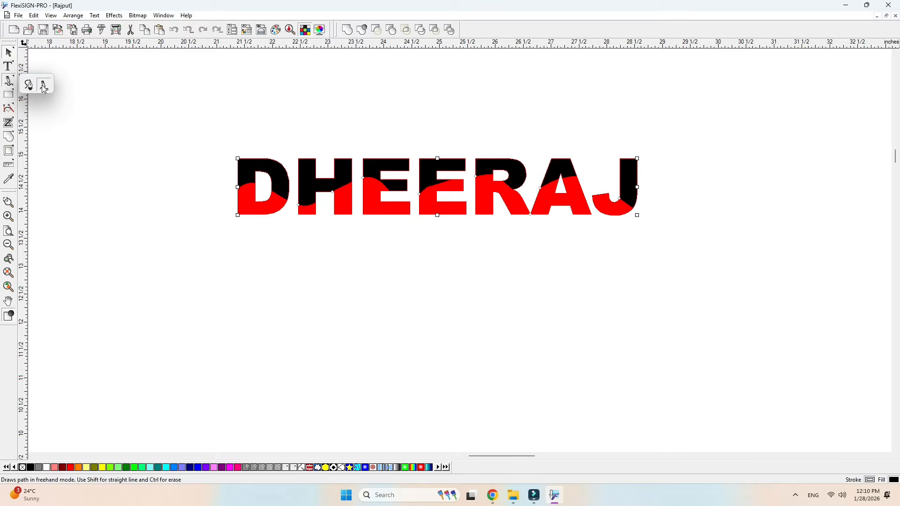
click(28, 86)
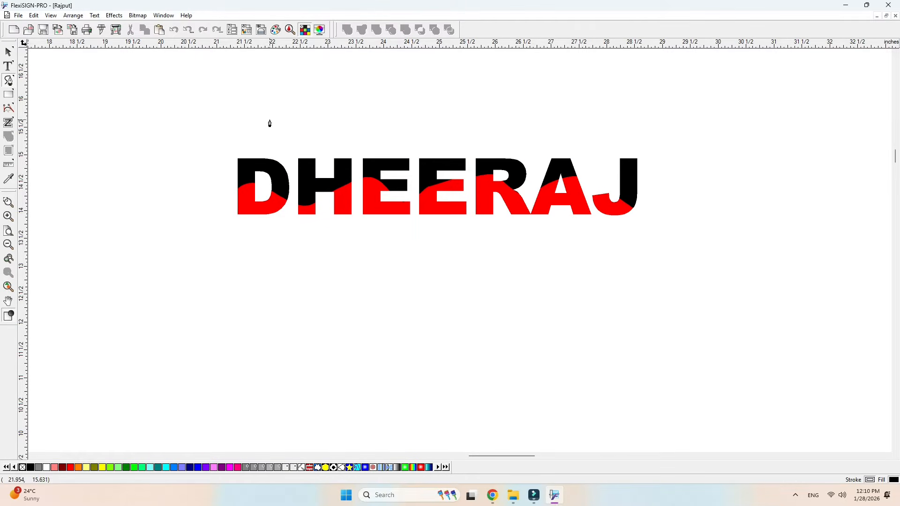
mouse_move(270, 120)
mouse_down()
mouse_move(404, 131)
mouse_move(473, 111)
mouse_move(617, 115)
mouse_up()
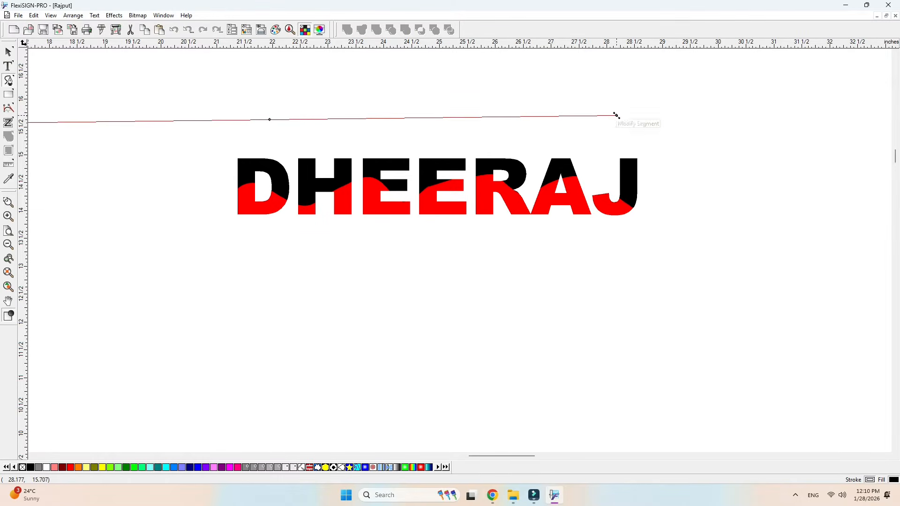
click(9, 51)
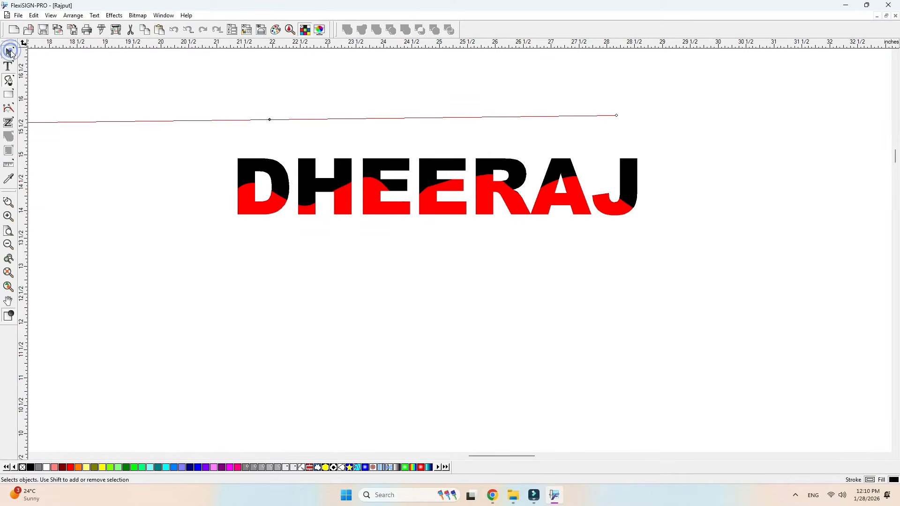
Step: Delete the two-coloured name text together with the stray path point above it
drag(252, 104, 286, 147)
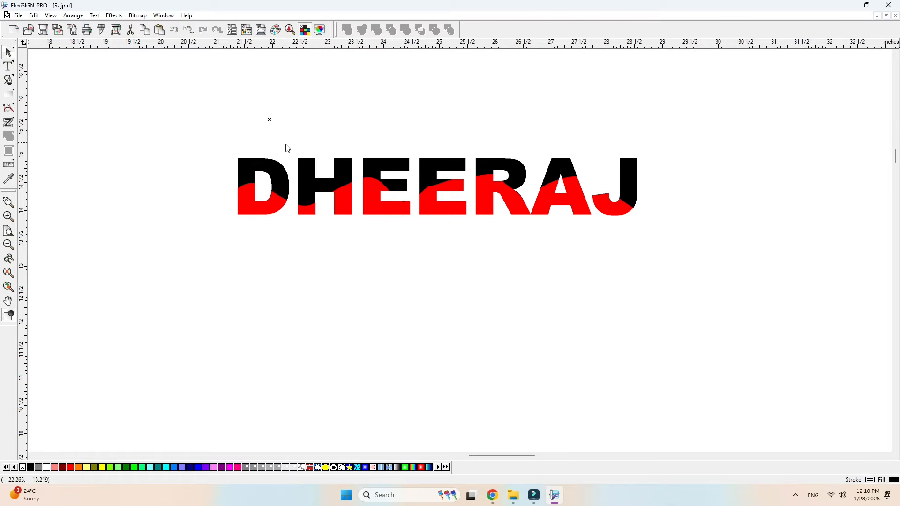
drag(170, 87, 815, 334)
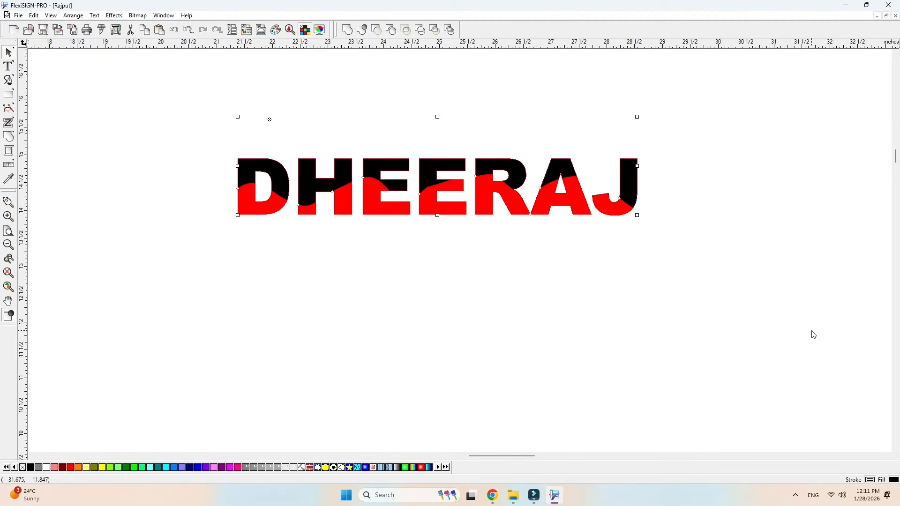
key(Delete)
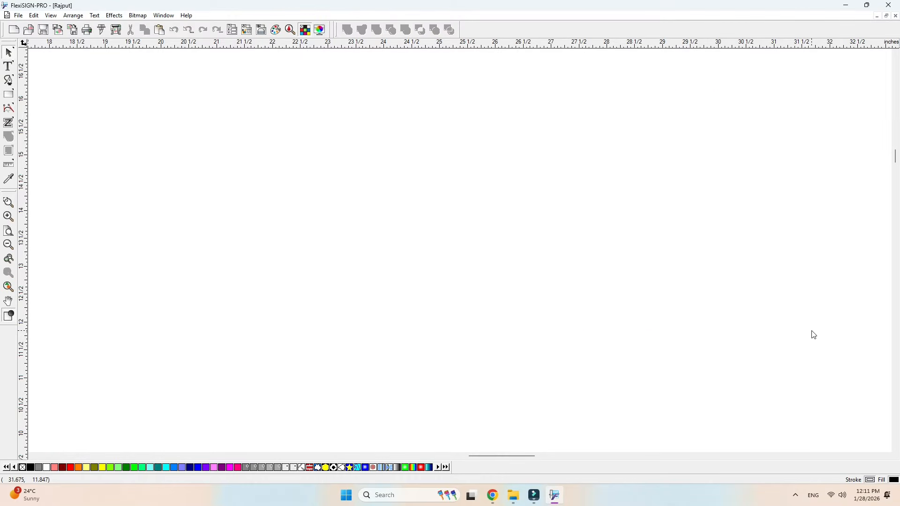
Step: Draw a black rectangle about 4.5 inches wide and 3.2 inches high near the middle of the empty page
click(5, 96)
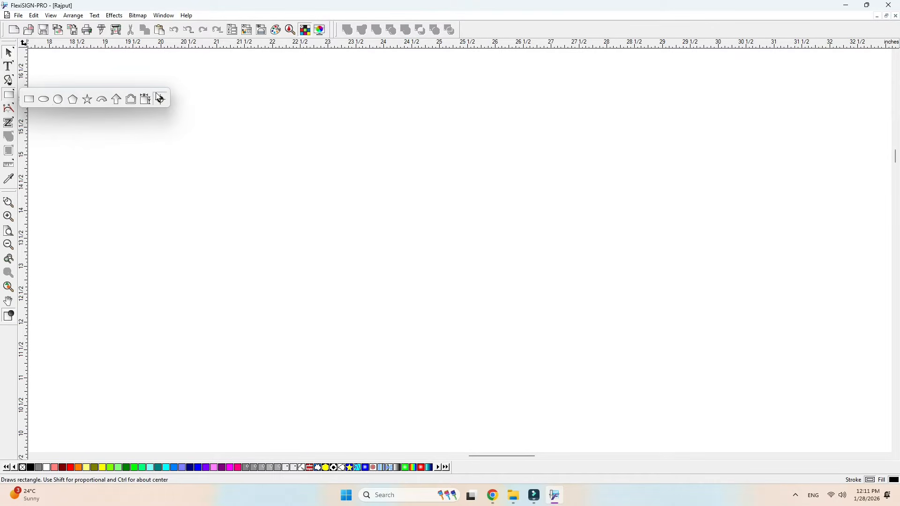
click(29, 102)
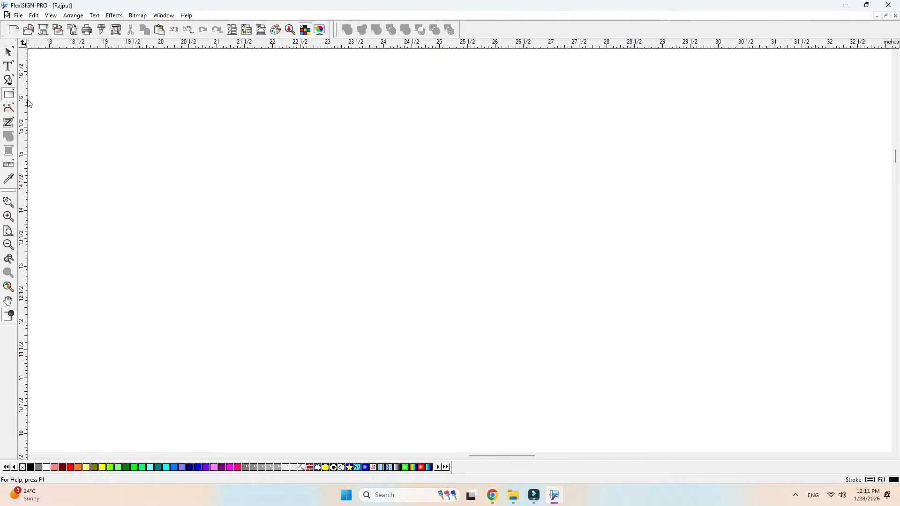
click(239, 148)
drag(238, 148, 493, 332)
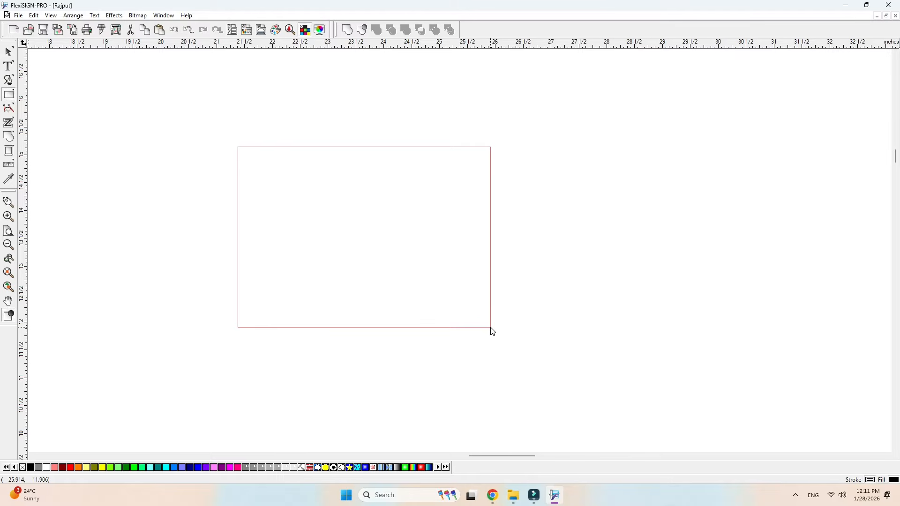
drag(493, 332, 493, 331)
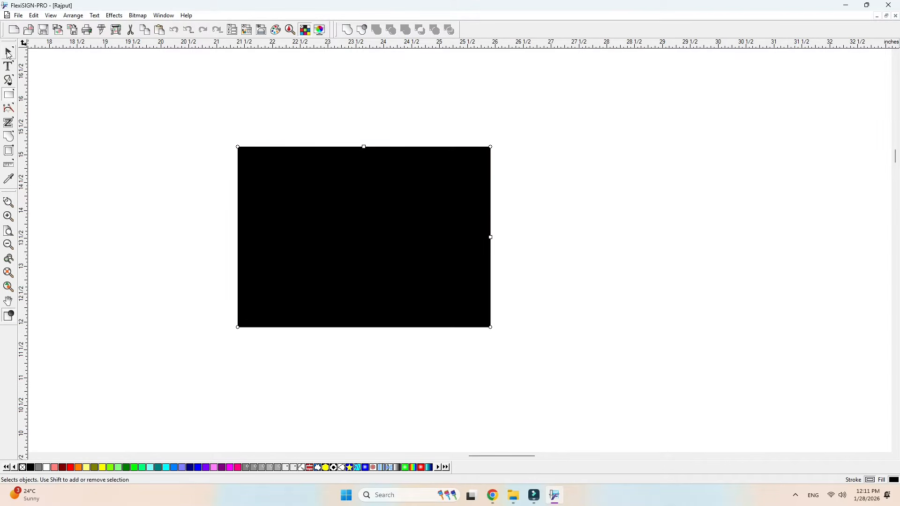
Step: Draw an ellipse about 2.4 inches wide and 1.6 inches high to the right of the rectangle
click(9, 94)
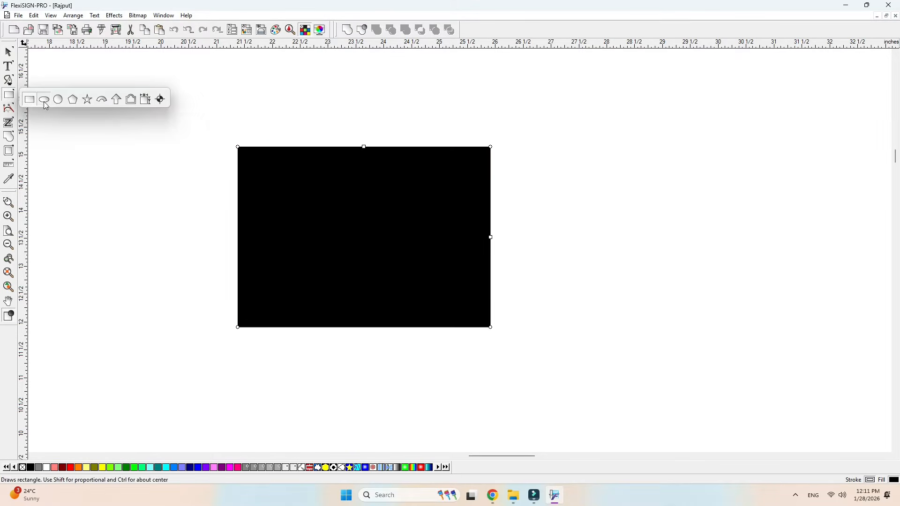
click(44, 99)
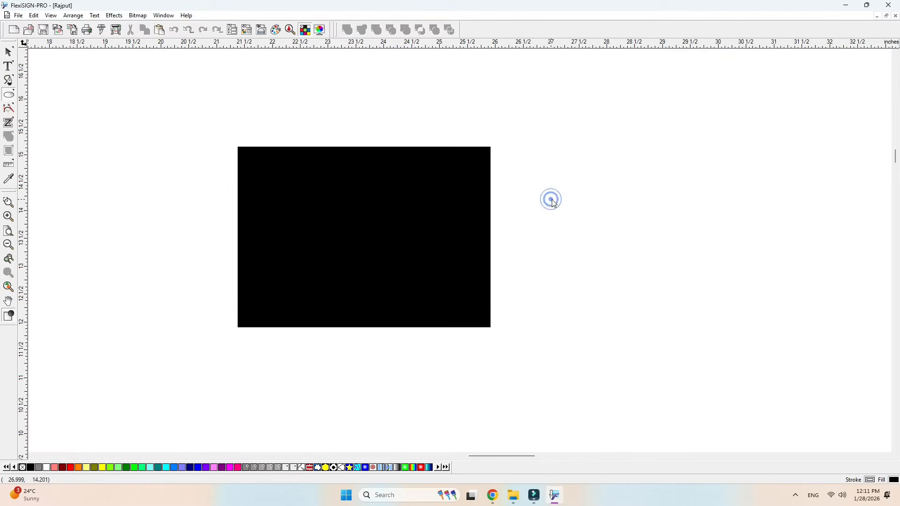
drag(549, 198, 688, 292)
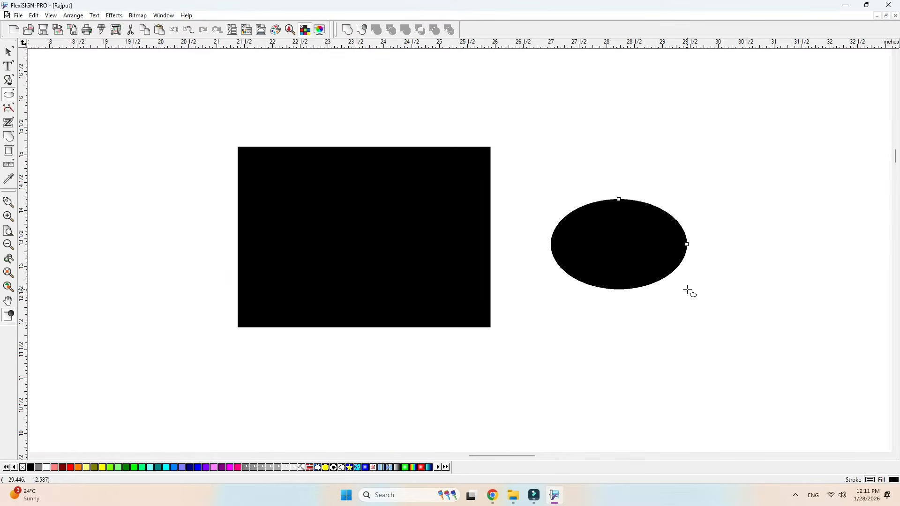
Step: Draw a circle about 2.3 inches in diameter to the left of the rectangle
click(9, 96)
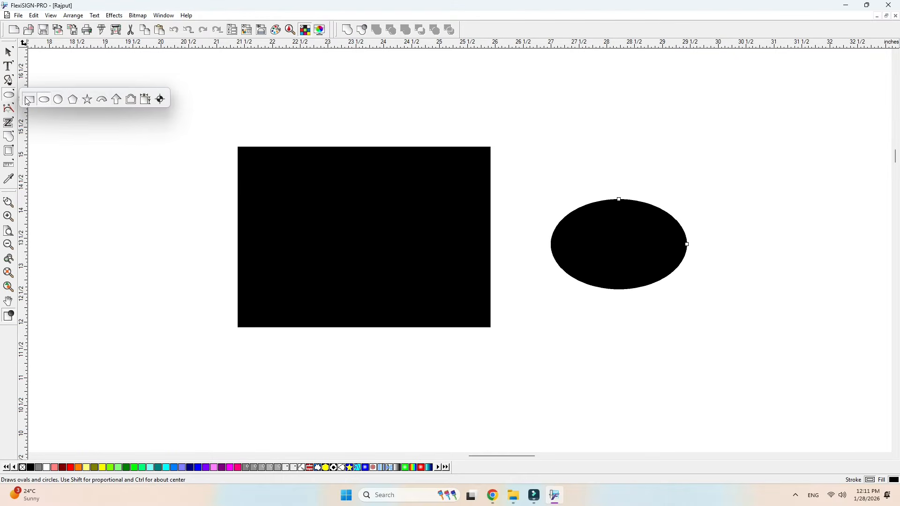
click(59, 100)
drag(101, 181, 146, 227)
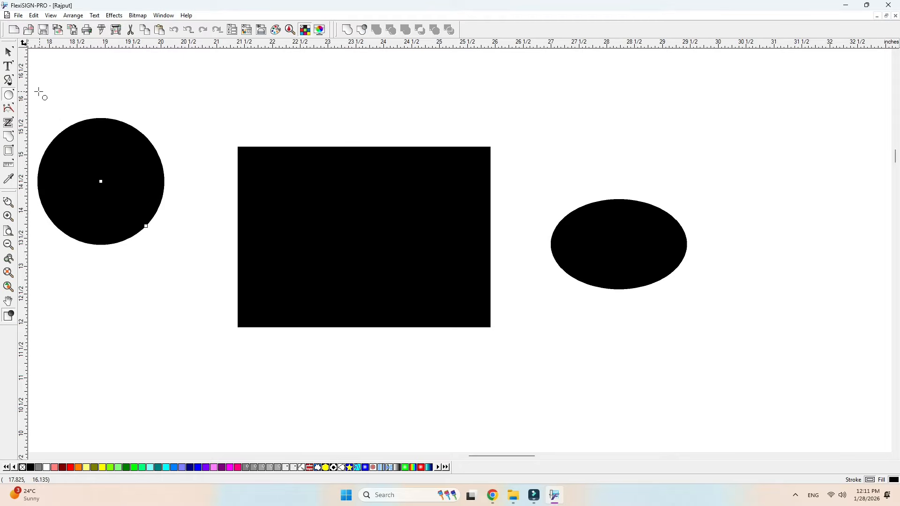
click(16, 97)
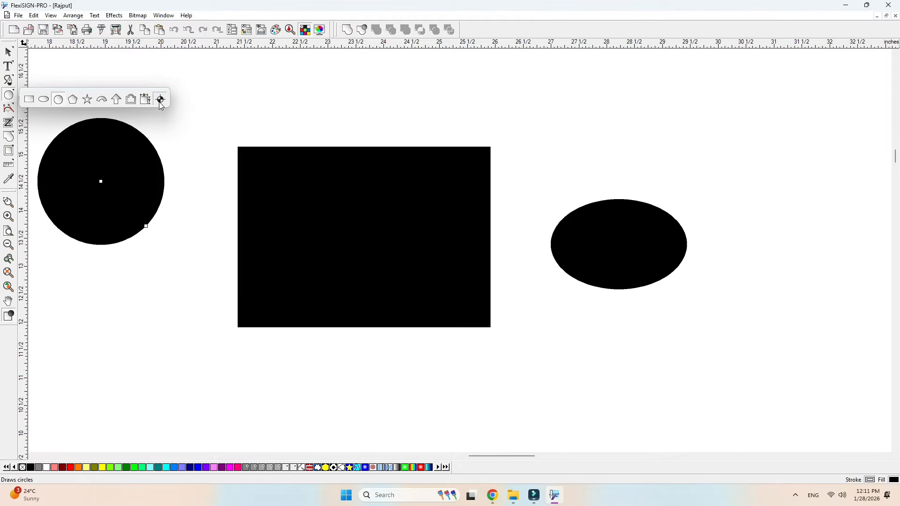
click(25, 104)
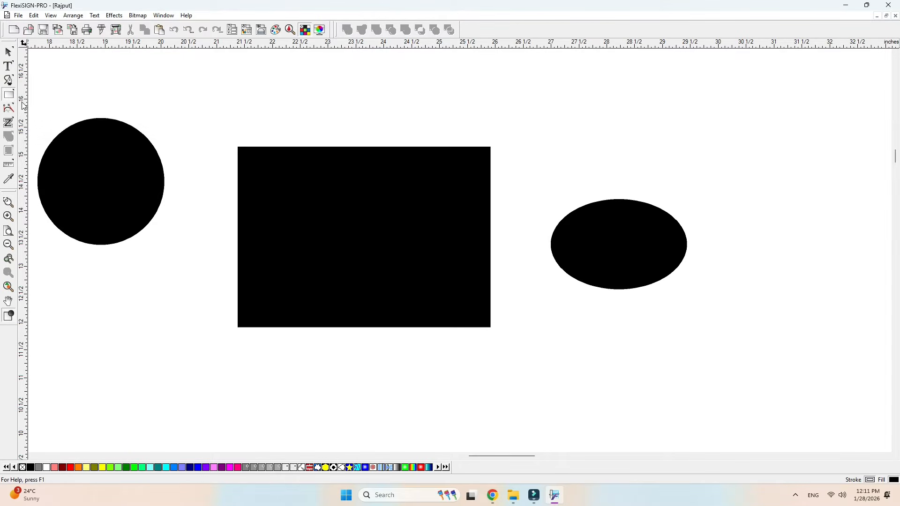
Step: Delete the circle, the rectangle and the ellipse to clear the page
click(10, 52)
click(111, 159)
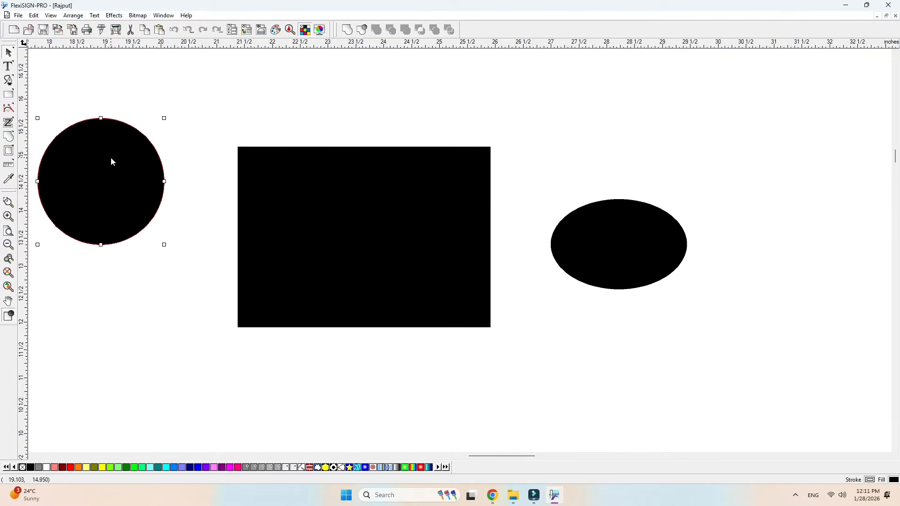
key(Delete)
drag(148, 142, 743, 421)
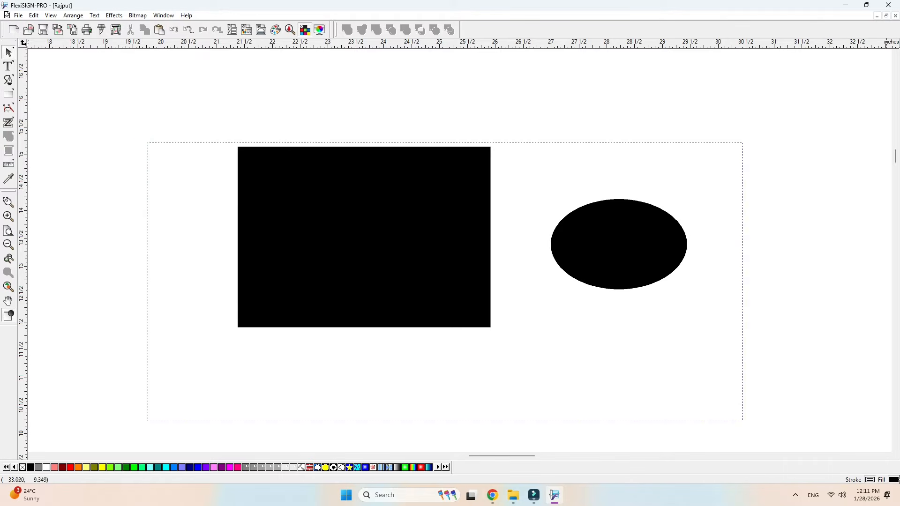
drag(887, 470, 897, 482)
key(Delete)
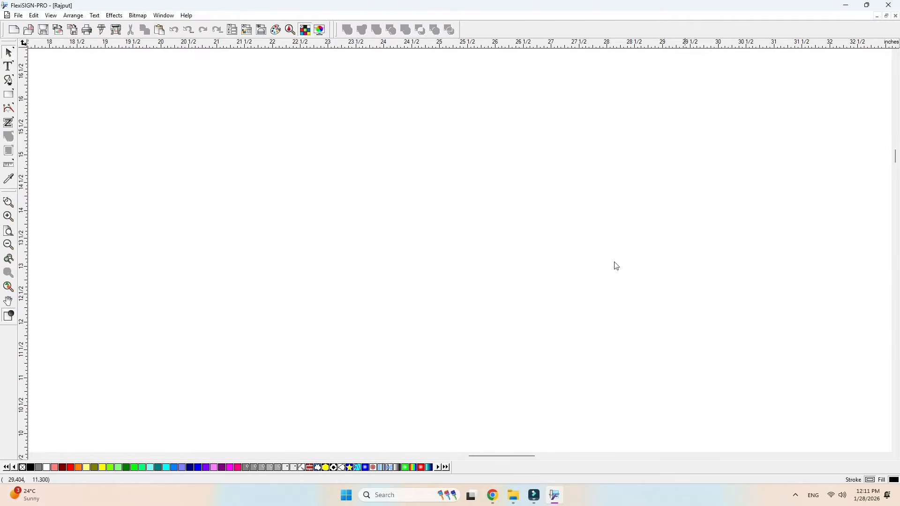
Step: Draw a black rectangle about 5.5 inches wide and 2.9 inches high on the empty page
click(9, 109)
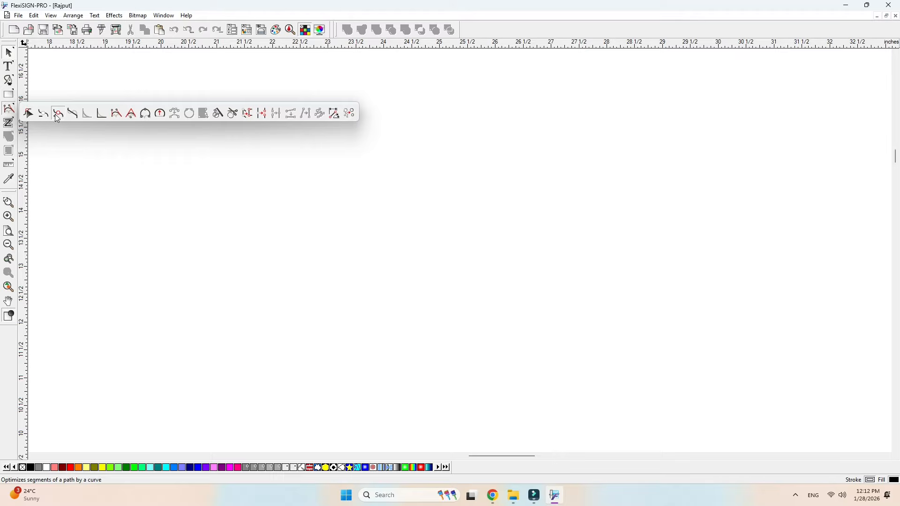
click(29, 116)
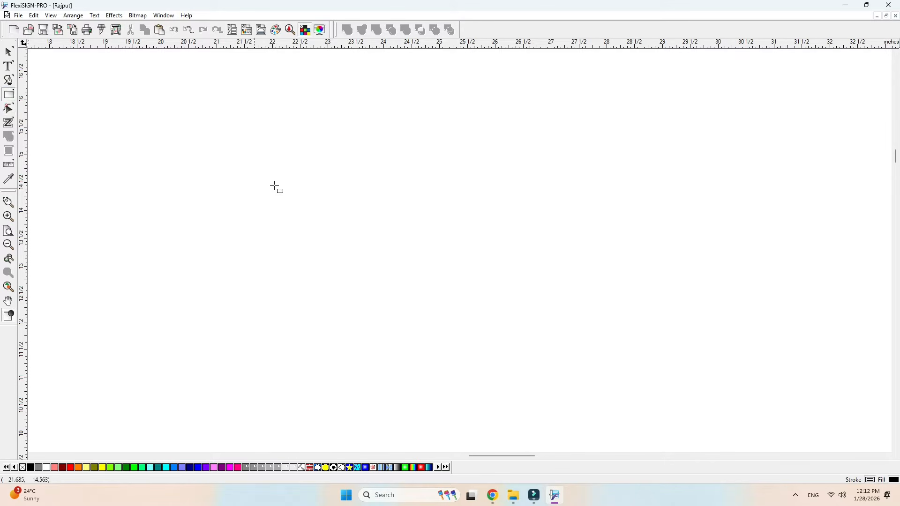
drag(202, 159, 508, 323)
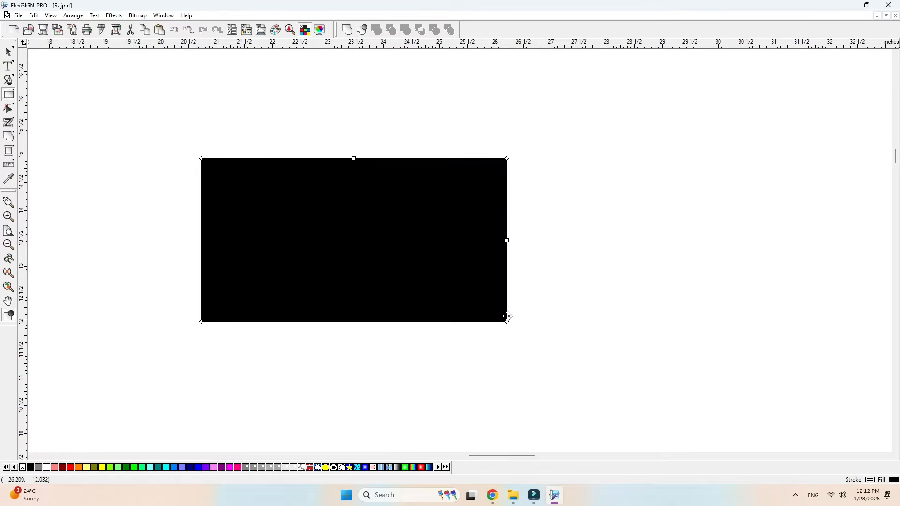
click(397, 241)
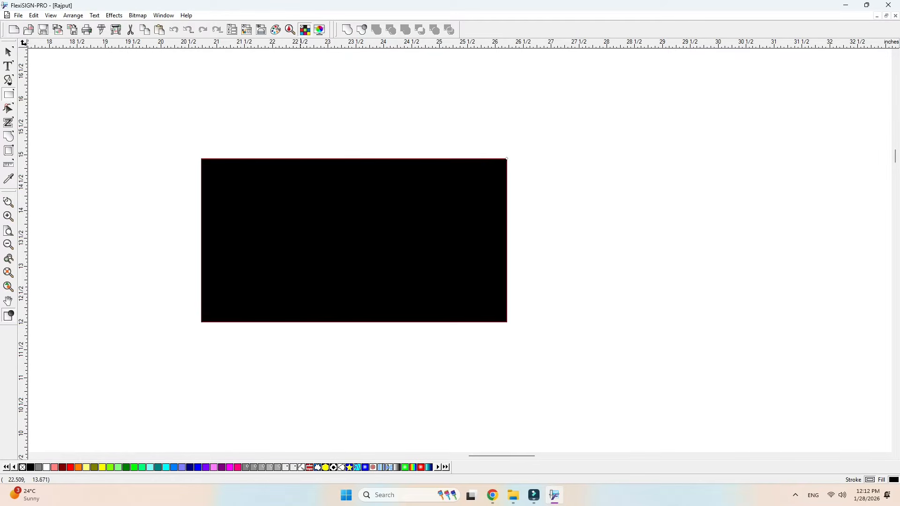
Step: Reshape the rectangle into a slanted quadrilateral by moving its upper-left, lower-right and upper-right corner points inward
click(9, 109)
click(9, 109)
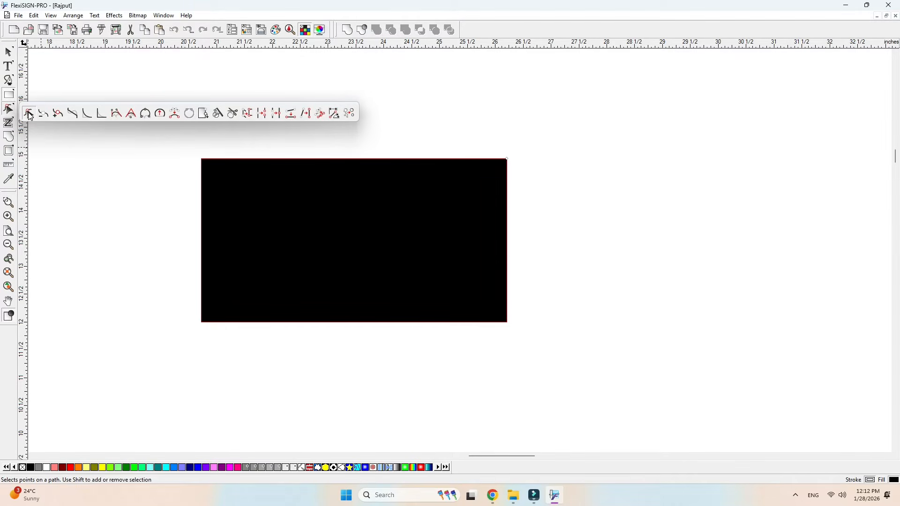
click(29, 114)
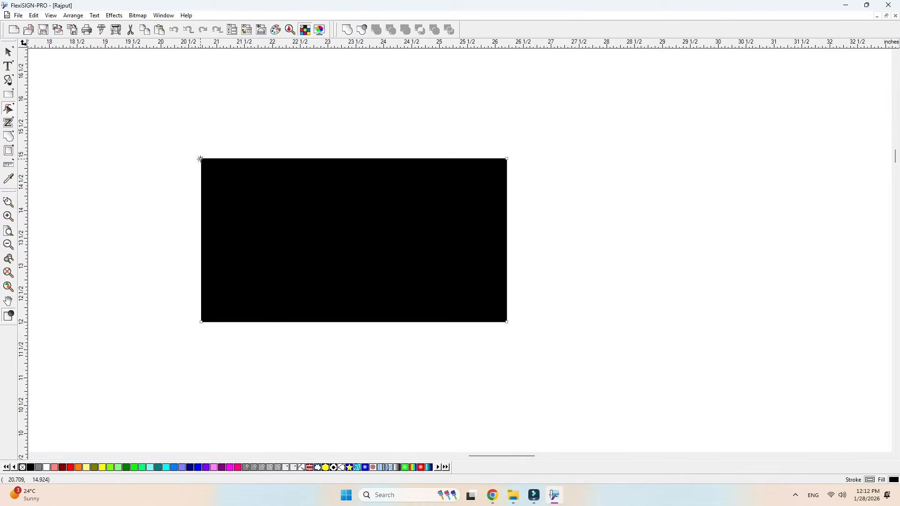
drag(201, 159, 281, 217)
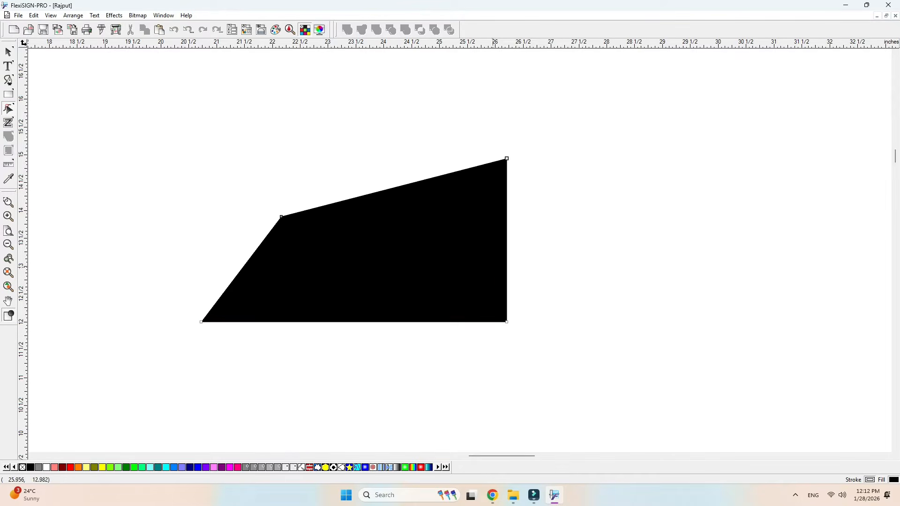
drag(508, 323, 412, 299)
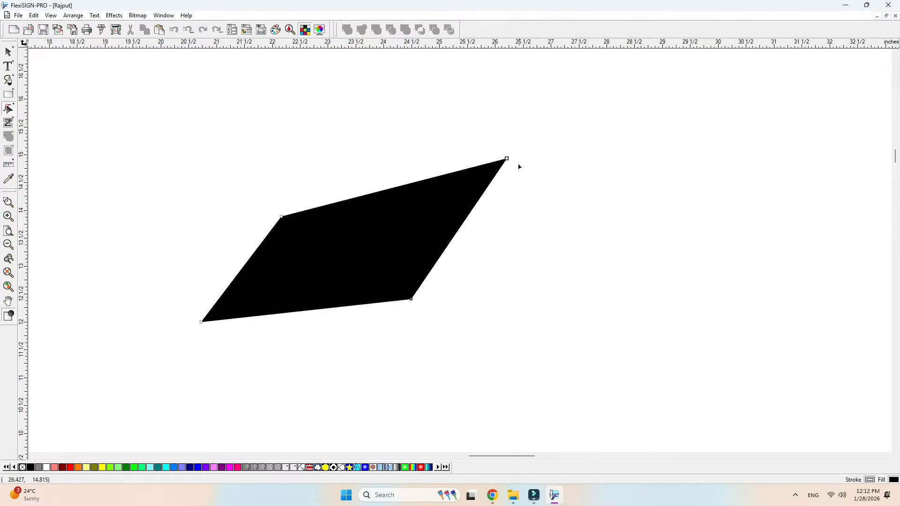
drag(506, 158, 470, 194)
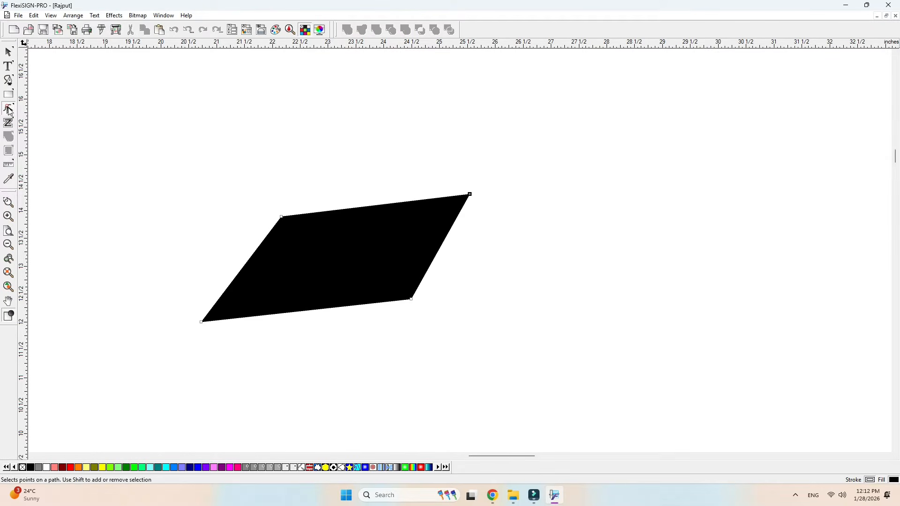
Step: Remove the upper-right and upper-left points of the black quadrilateral to reduce it to its bottom edge line
click(8, 110)
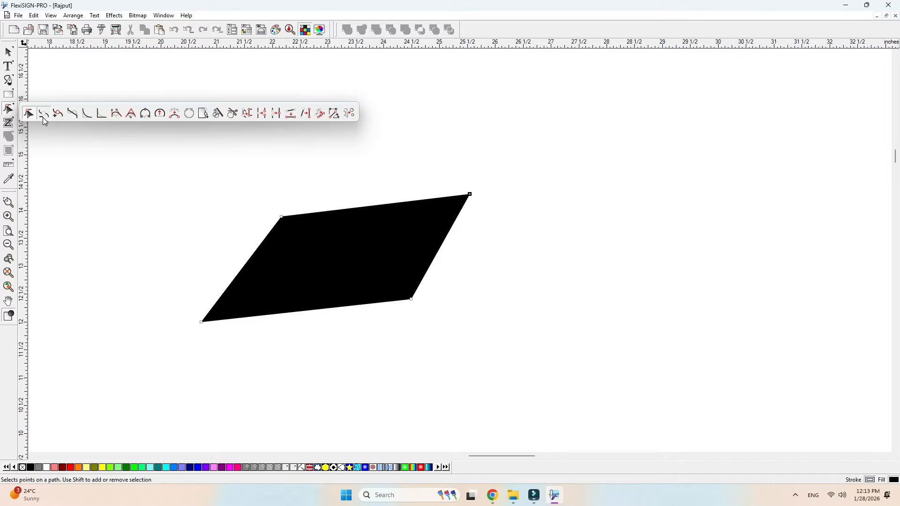
click(43, 117)
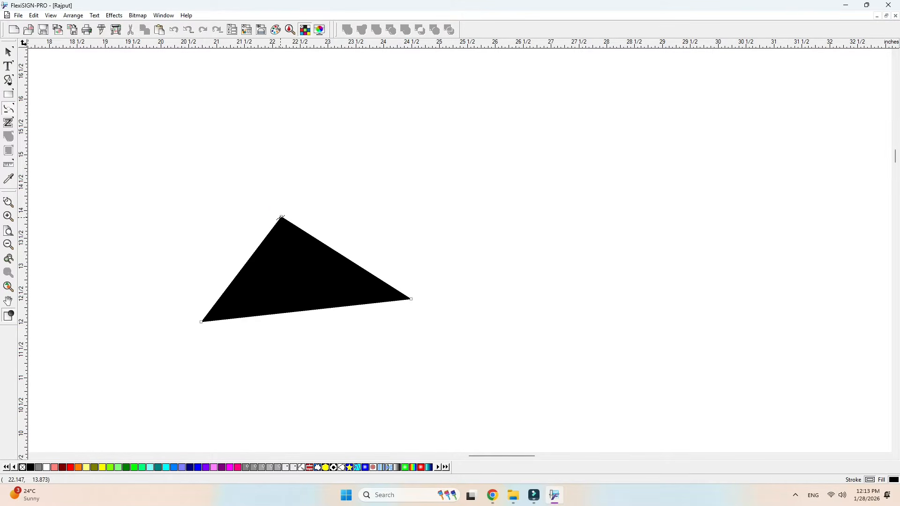
click(282, 217)
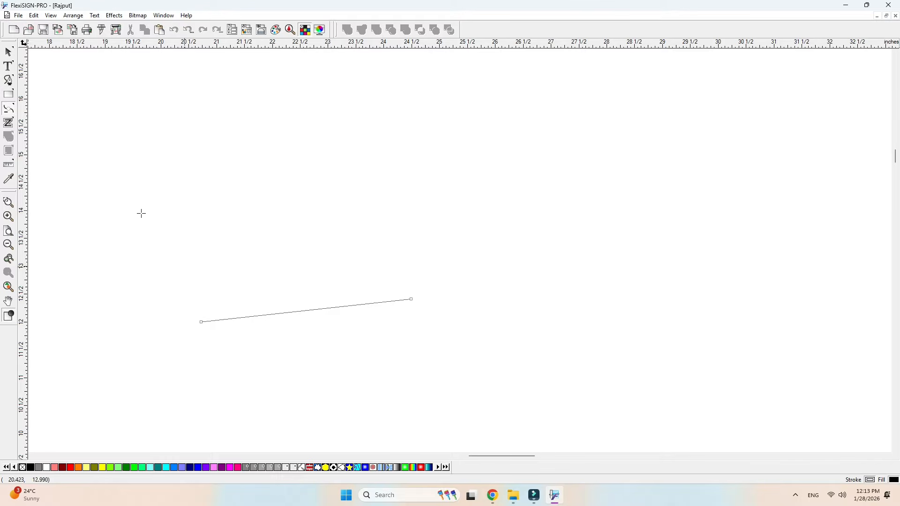
Step: Draw a black rectangle about 2.7 inches wide and 1.6 inches high above the slanted line
click(8, 110)
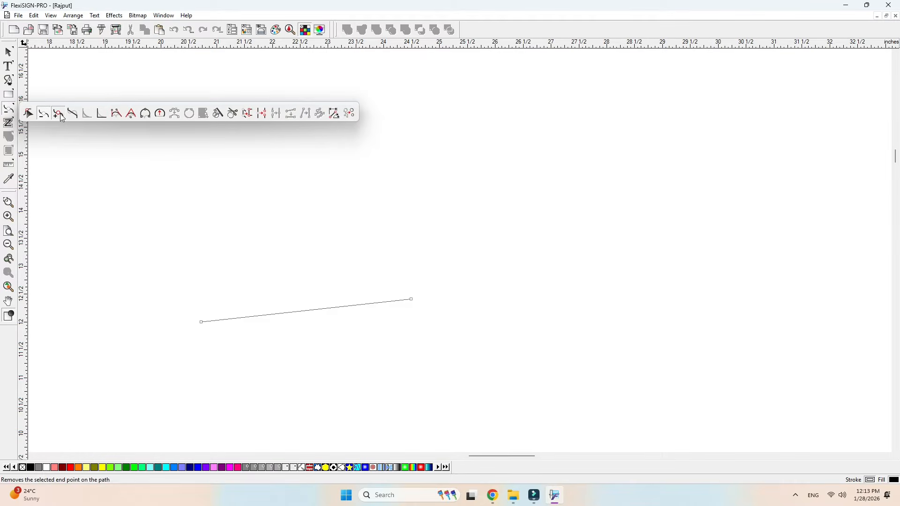
click(58, 115)
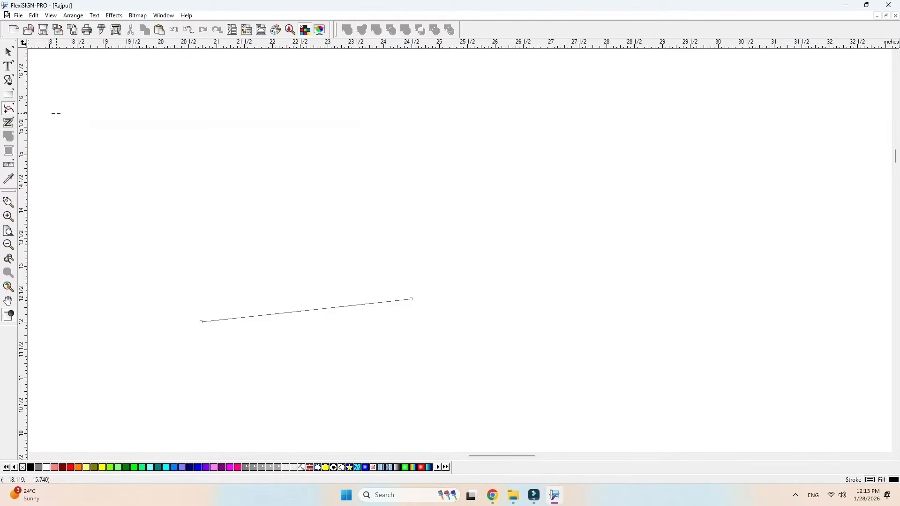
drag(267, 141, 415, 230)
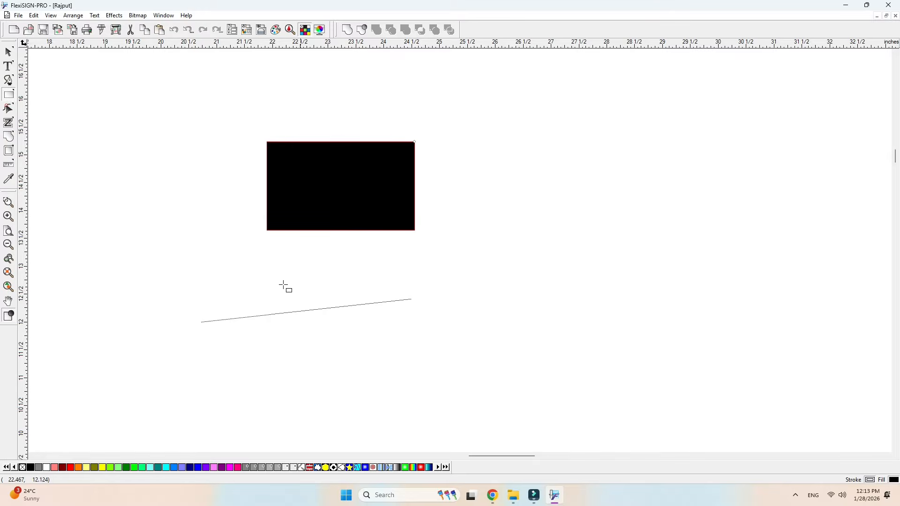
Step: Add a point near the middle of the rectangle's top edge and raise it about 0.6 inch to form a peak
click(9, 109)
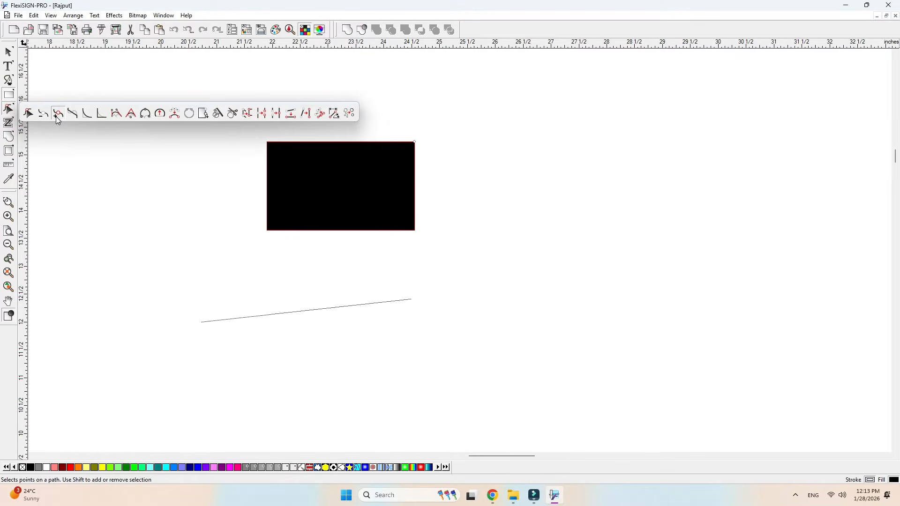
click(56, 117)
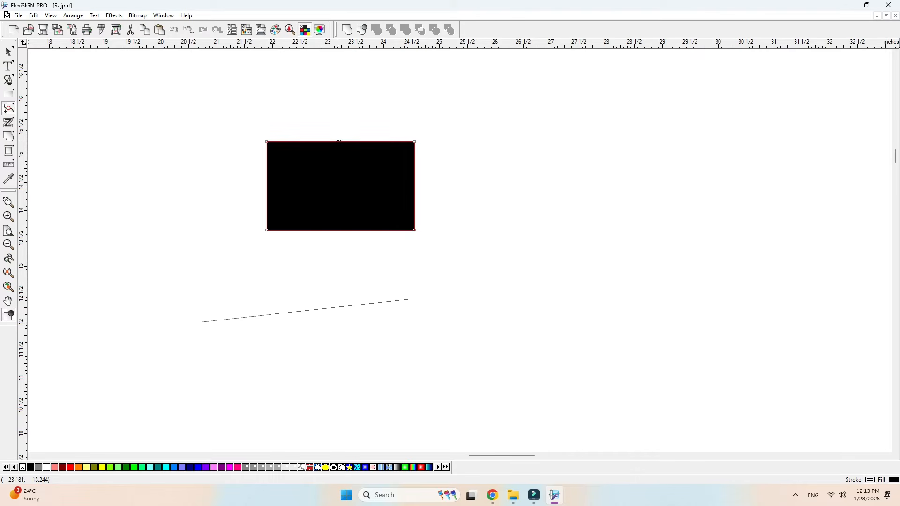
click(339, 140)
click(9, 109)
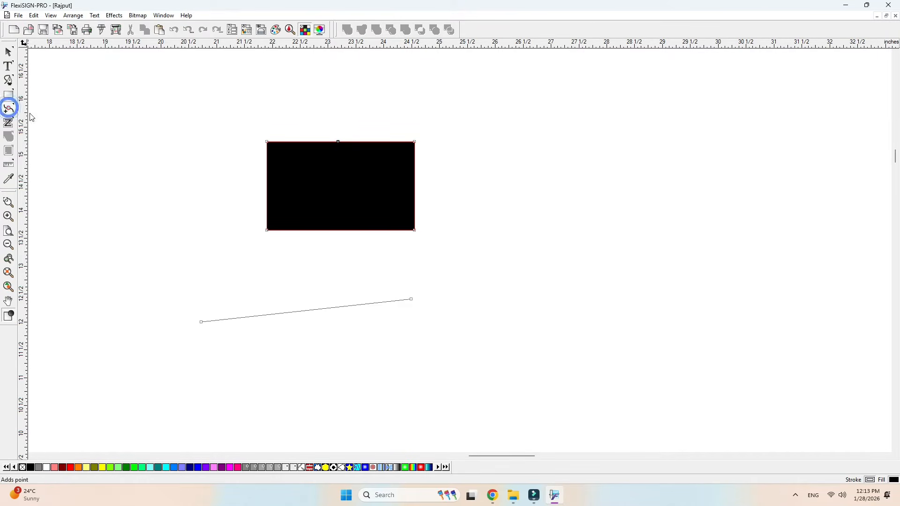
click(29, 114)
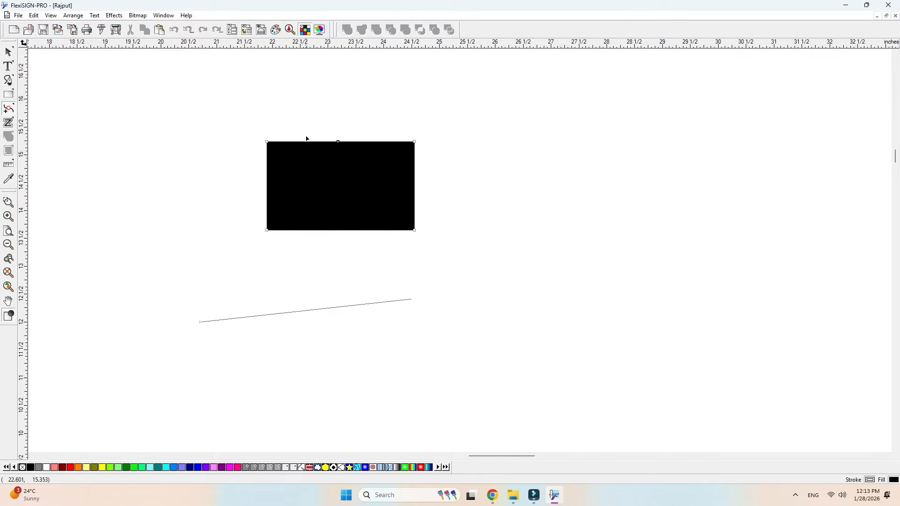
click(338, 141)
drag(337, 140, 338, 105)
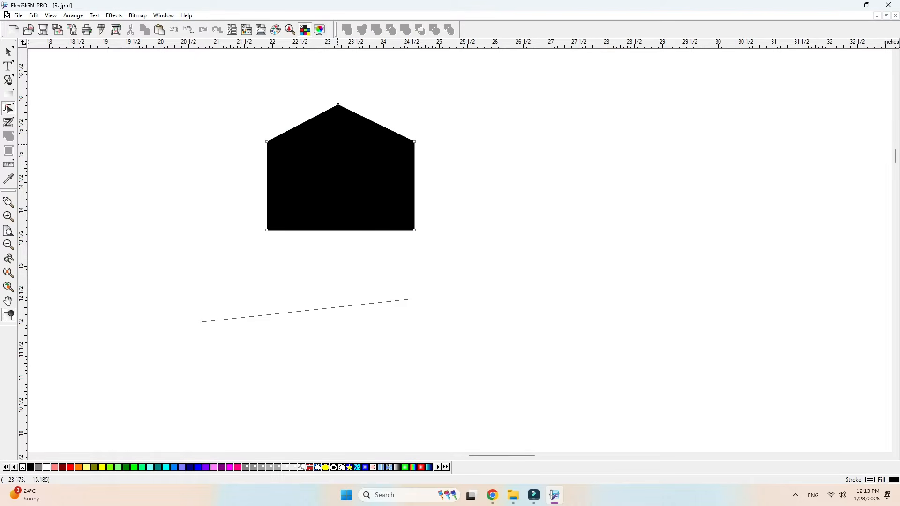
Step: Move the peaked shape slightly down and to the right, and delete it
click(8, 53)
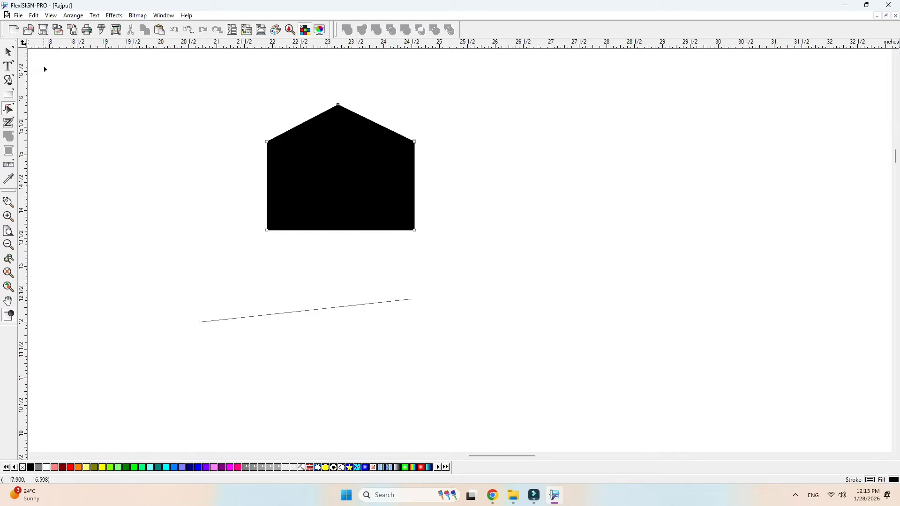
click(326, 159)
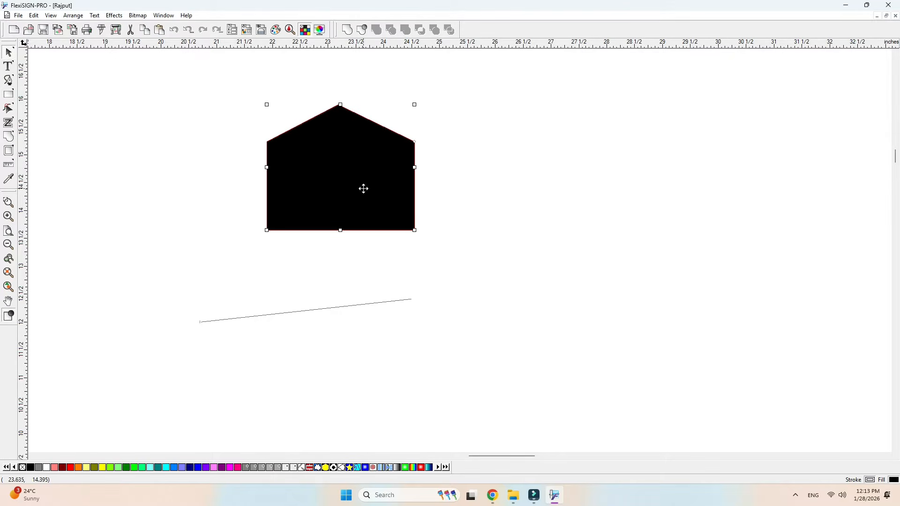
drag(364, 187, 398, 216)
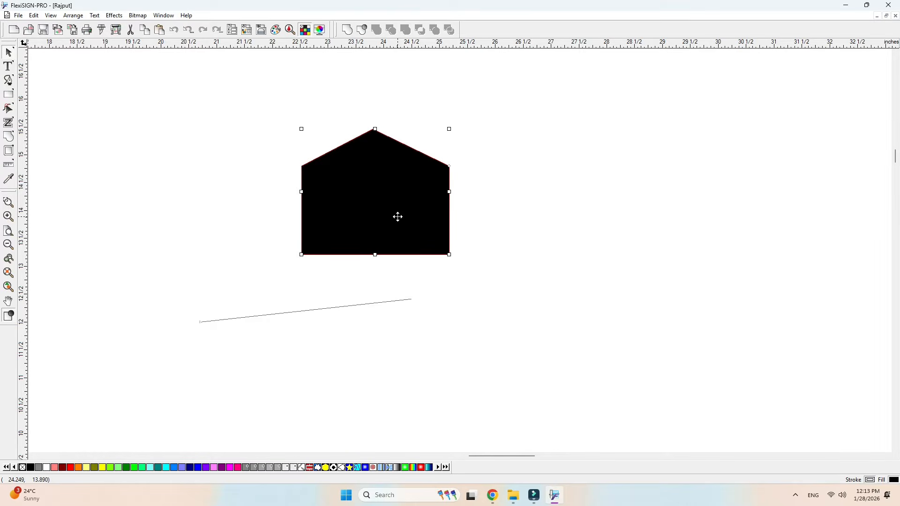
key(Delete)
Step: Add a person's first name as black capital lettering above the slanted line and convert the text to editable outlines
click(8, 66)
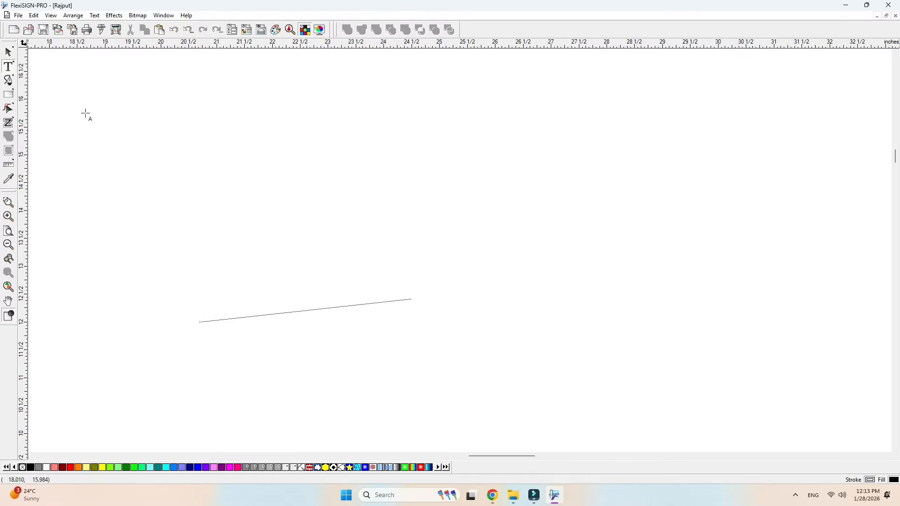
click(316, 197)
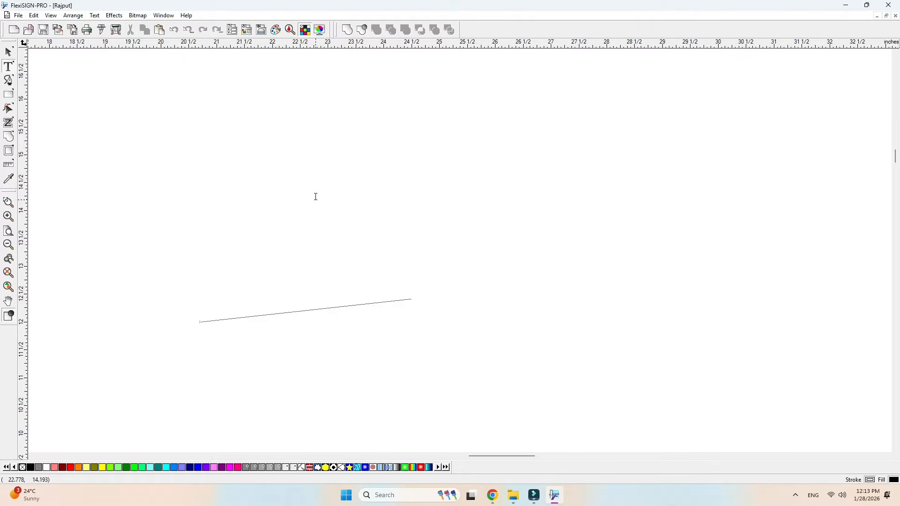
text(DHEE)
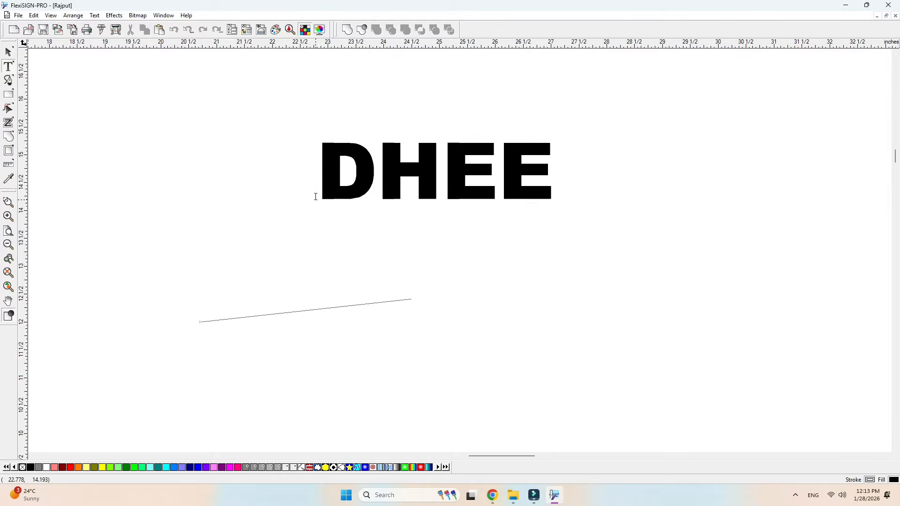
text(AJ)
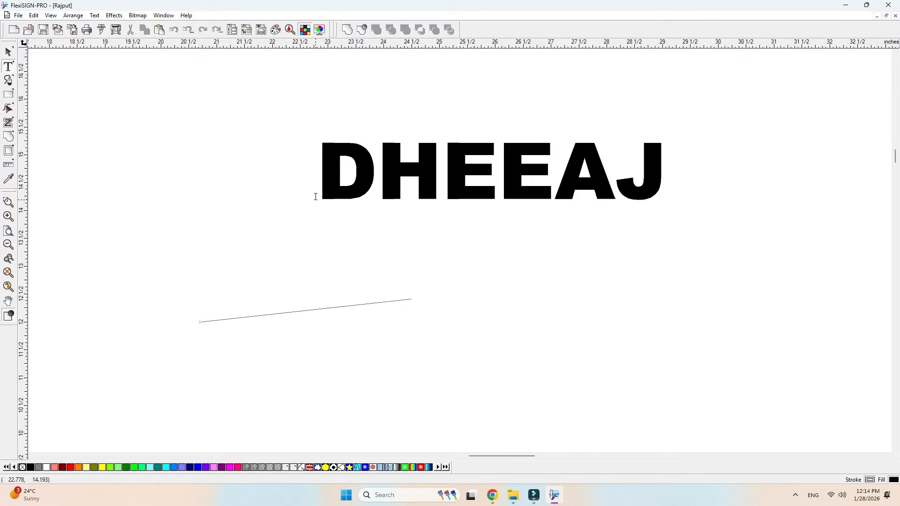
click(9, 51)
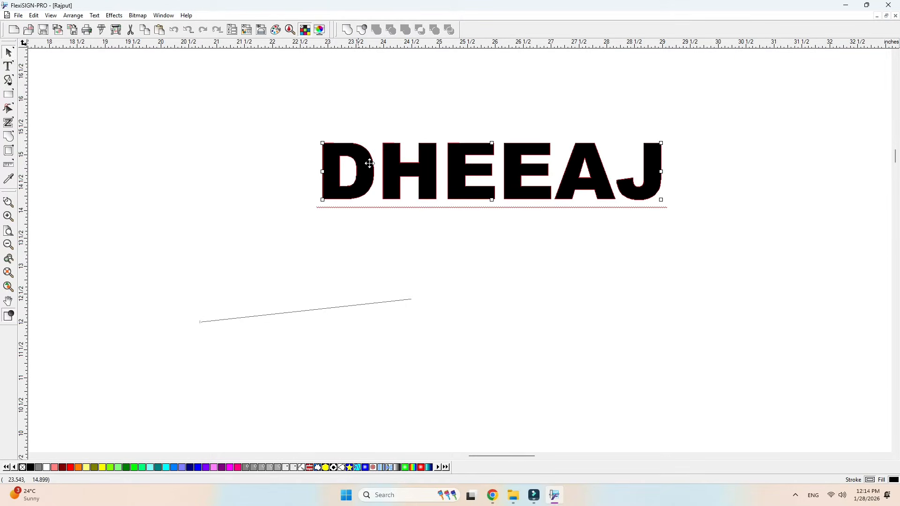
key(ctrl+q)
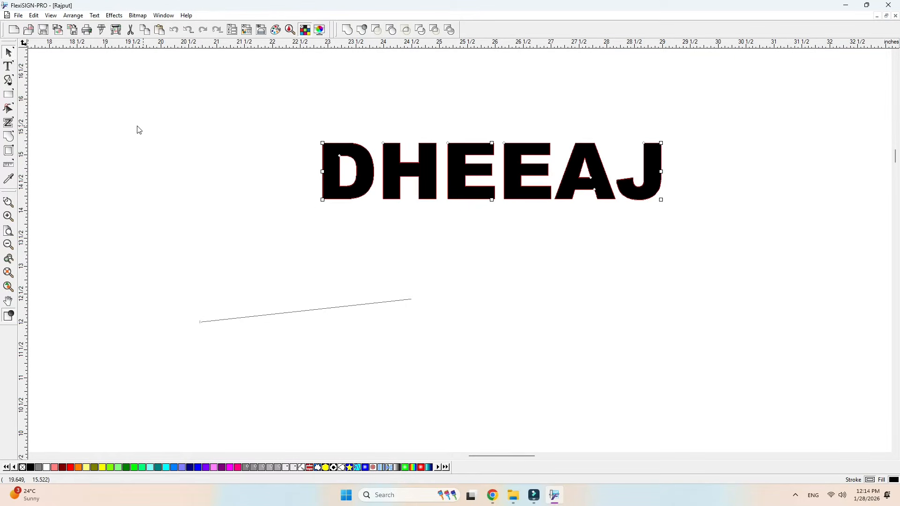
Step: Stretch the letter H into spikes by pulling its left stem's top-right corner upward and its right stem's bottom-right corner downward
click(8, 109)
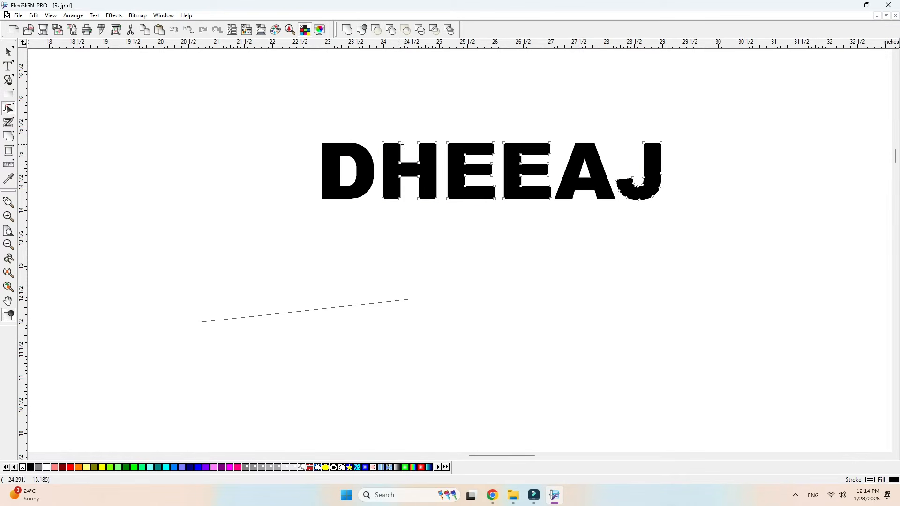
drag(401, 144, 410, 107)
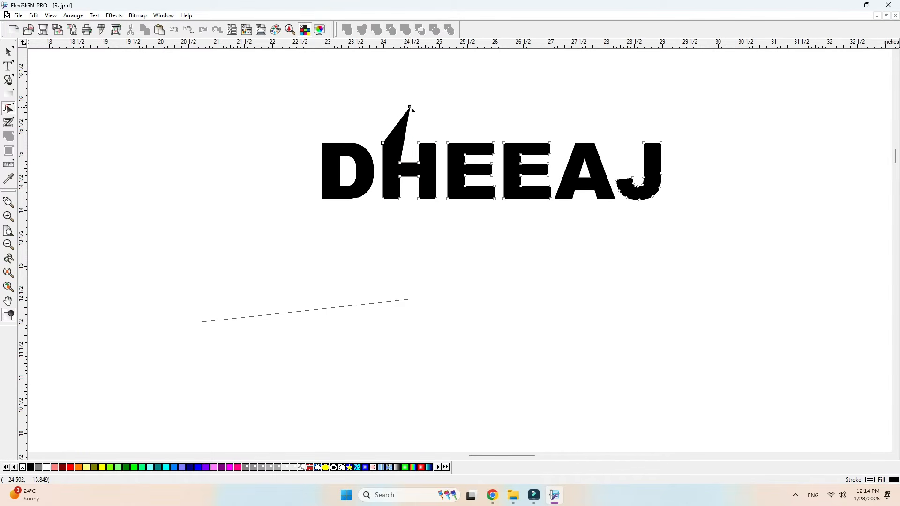
drag(411, 107, 400, 107)
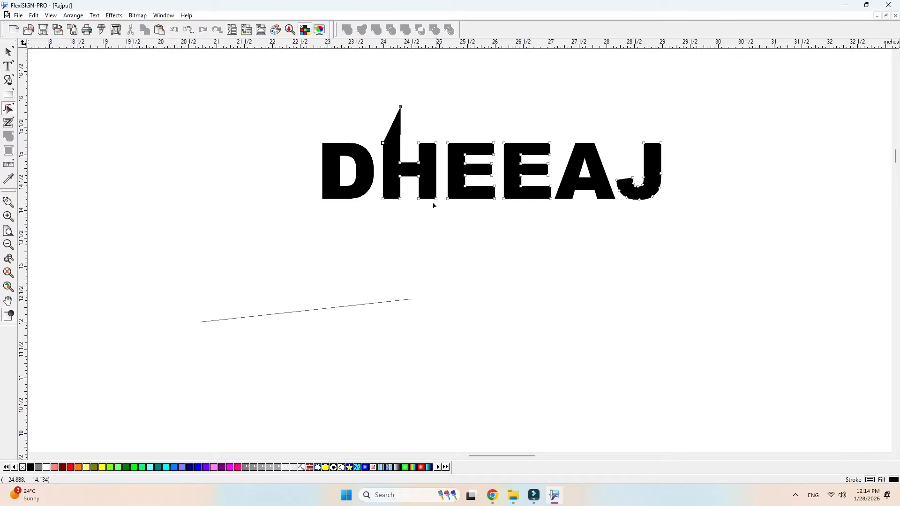
drag(436, 198, 436, 243)
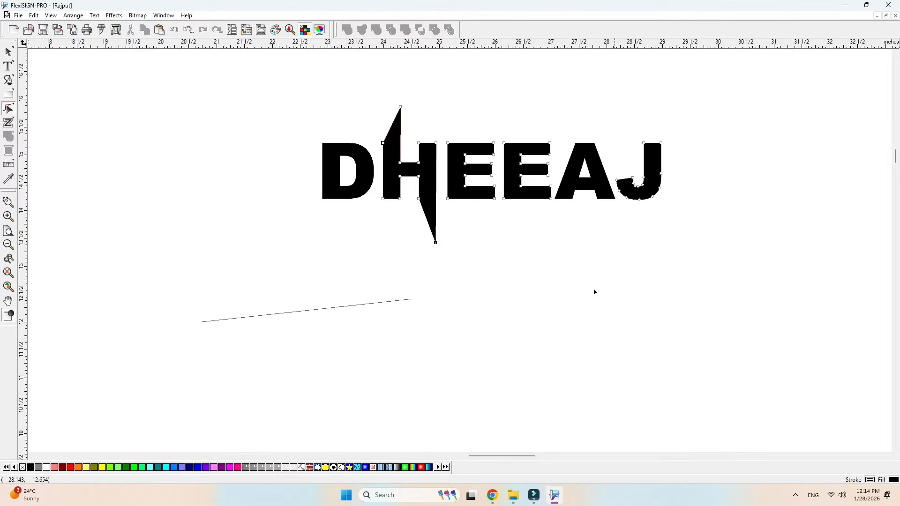
Step: Select all the outlined letters and remove the top-right corner point of the H's right stem
click(8, 52)
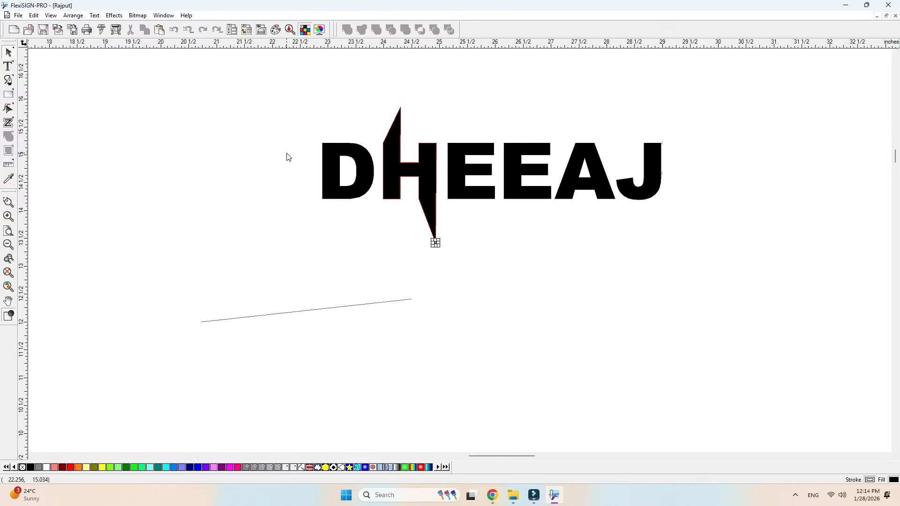
drag(252, 110, 655, 246)
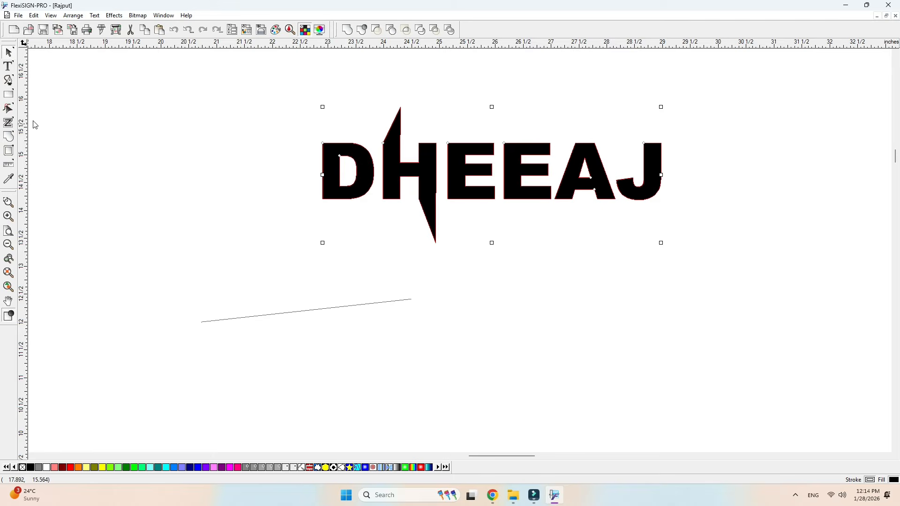
click(9, 110)
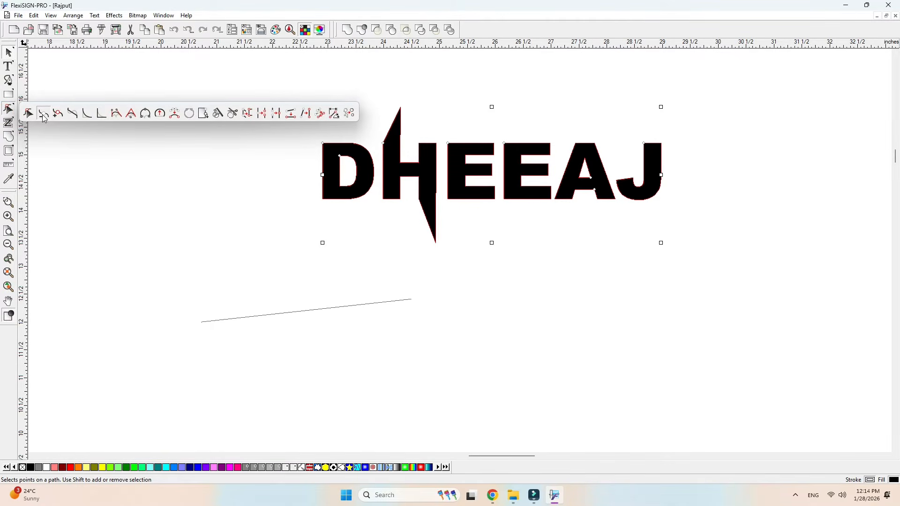
click(42, 115)
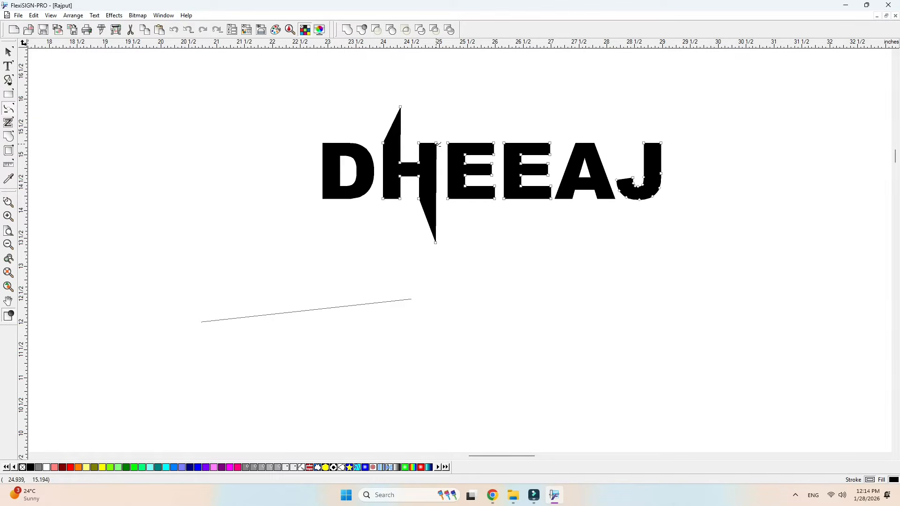
click(438, 143)
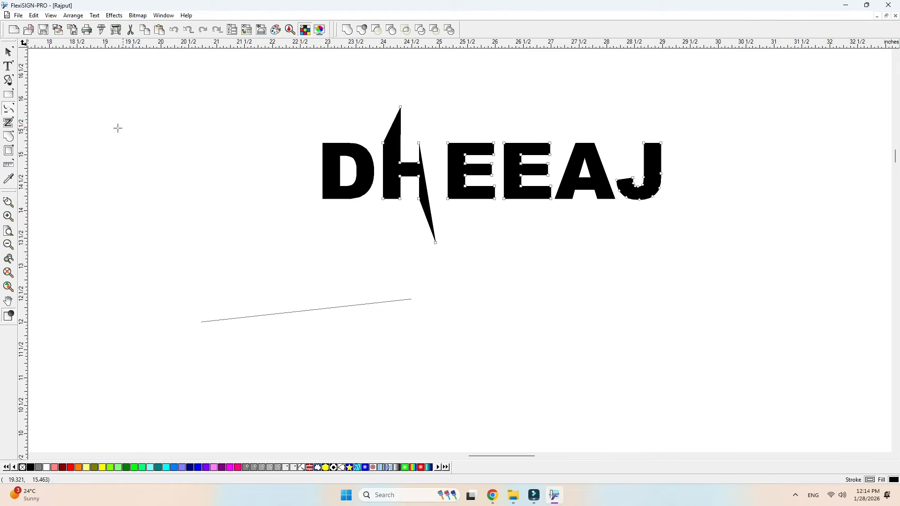
Step: Add a point on the H's slanted right edge, move it up and outward to widen the stem, and select the whole lettering
click(8, 110)
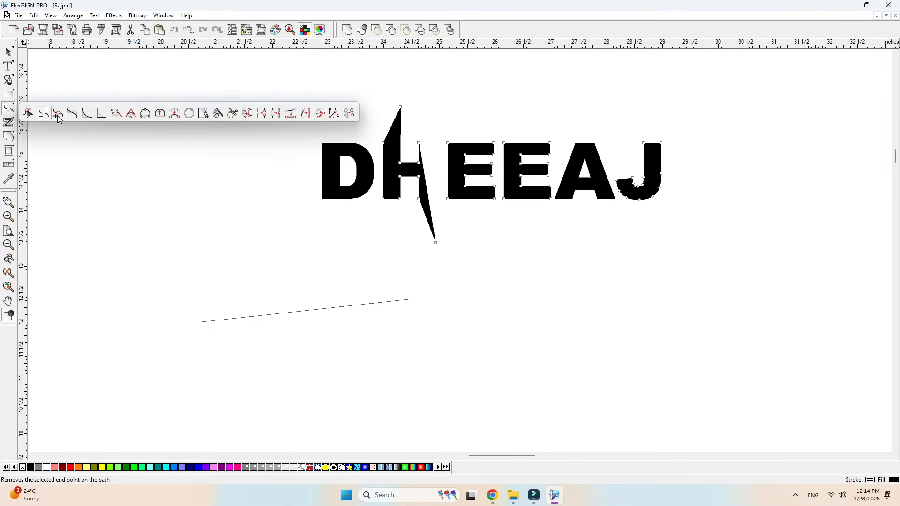
click(58, 117)
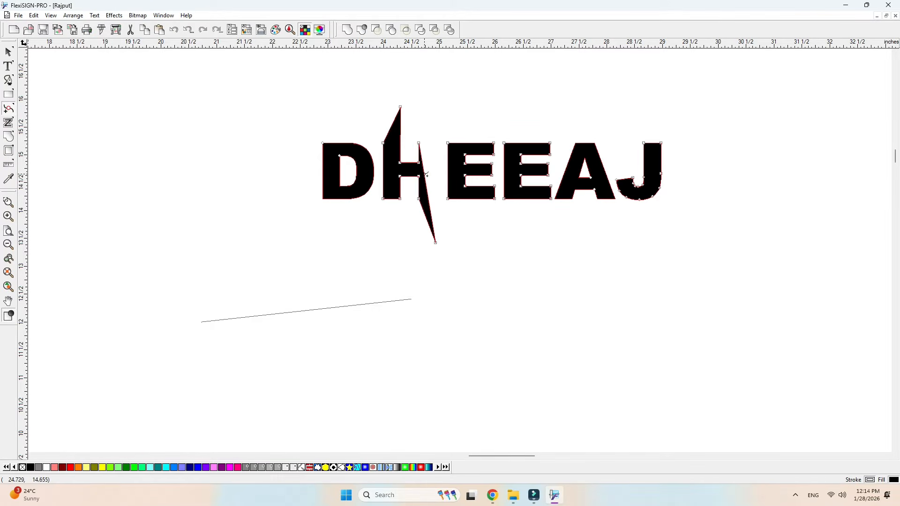
click(427, 175)
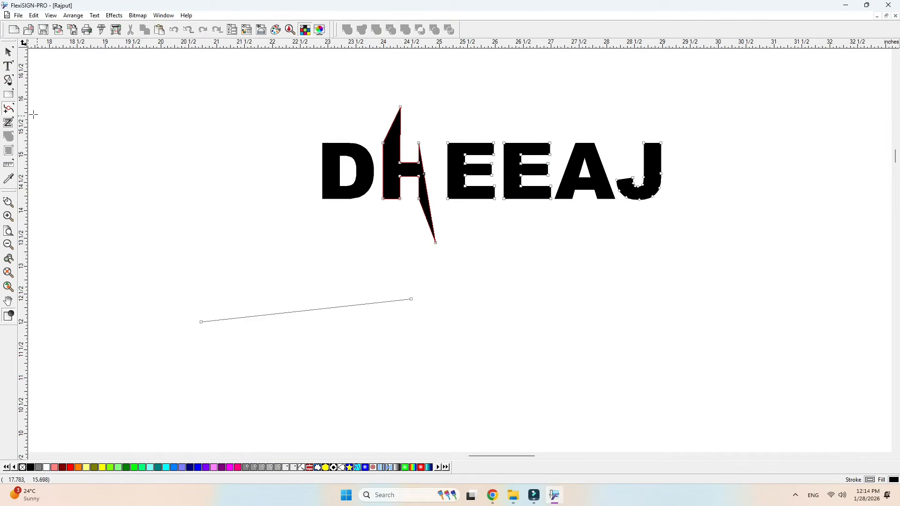
click(8, 109)
click(31, 117)
drag(424, 175, 433, 153)
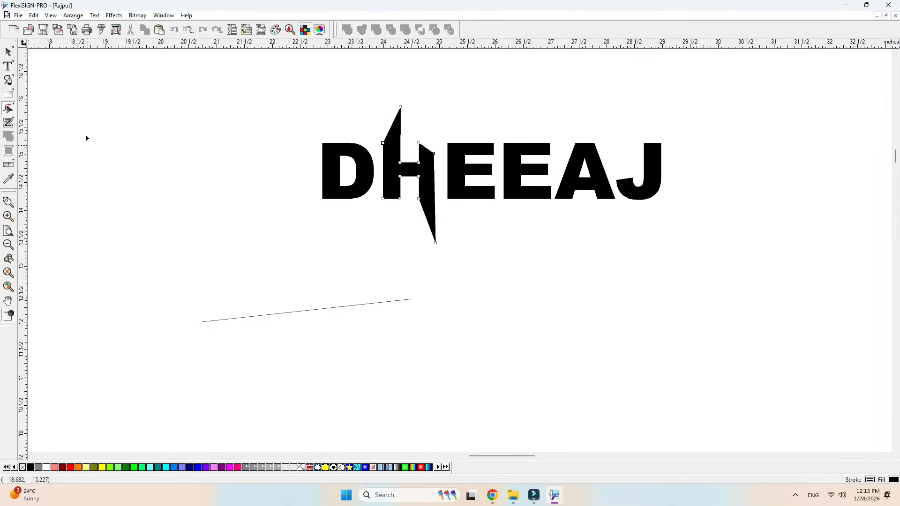
click(9, 51)
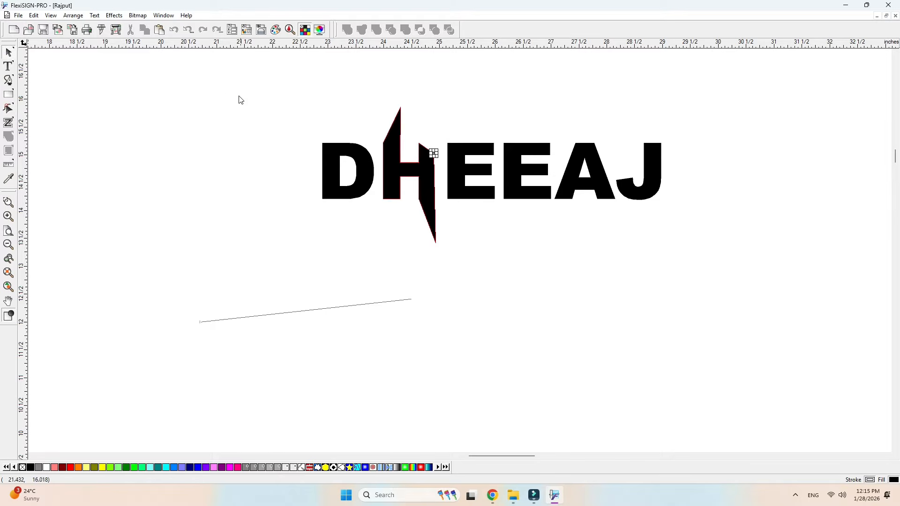
drag(239, 96, 728, 253)
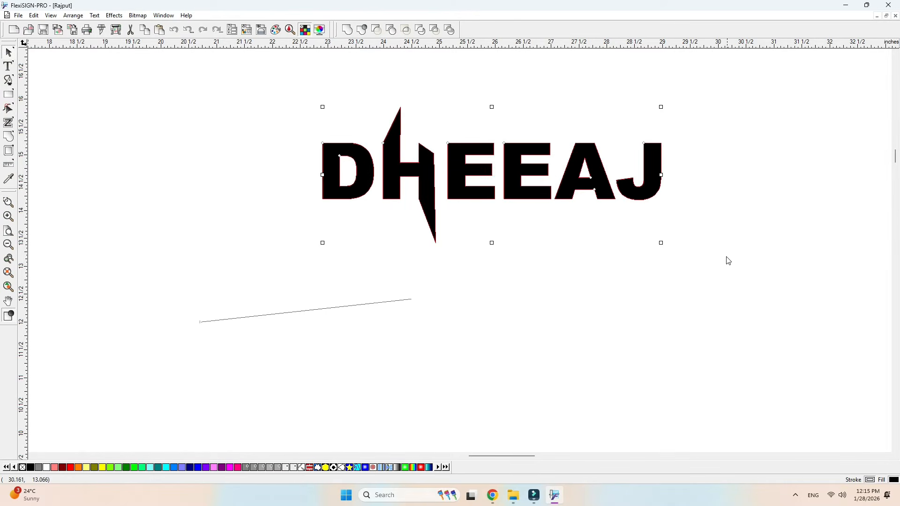
Step: Straighten the J's outline with the Straighten tool, ending in a diagonal from the hook's left tip to its right edge
click(8, 109)
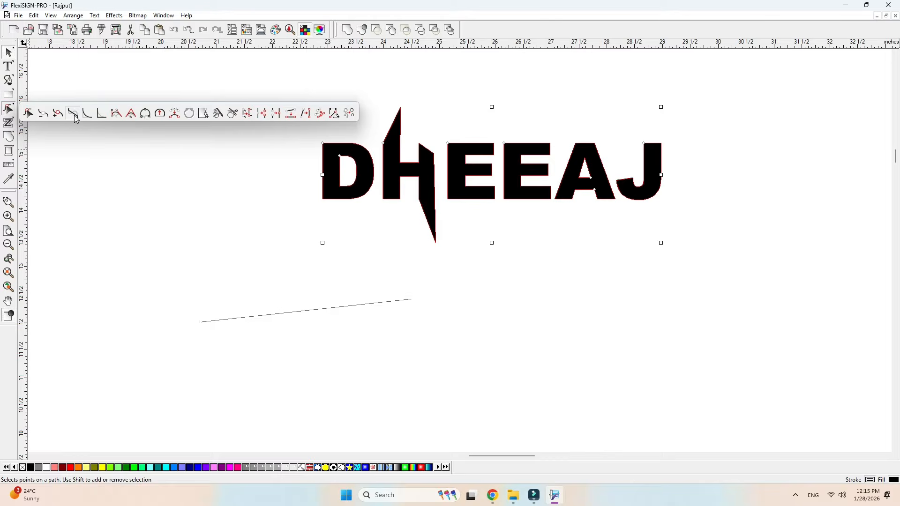
click(75, 115)
click(8, 96)
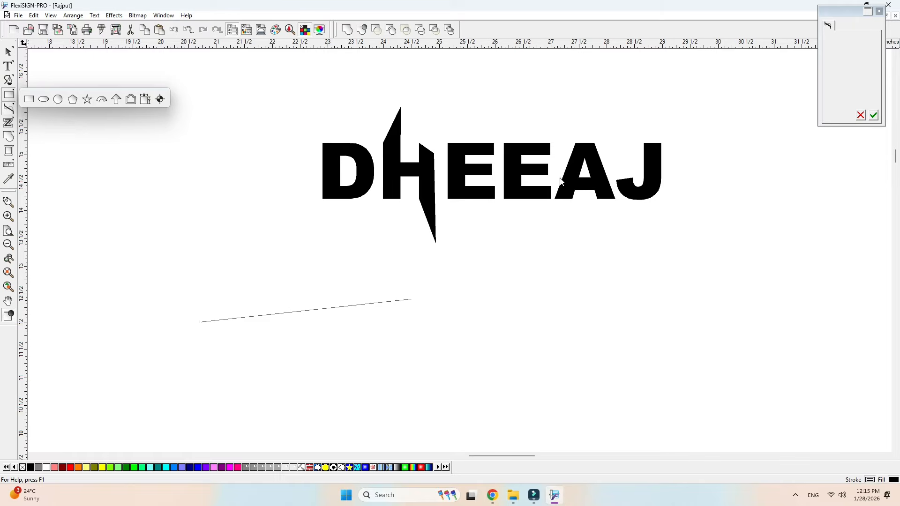
click(645, 146)
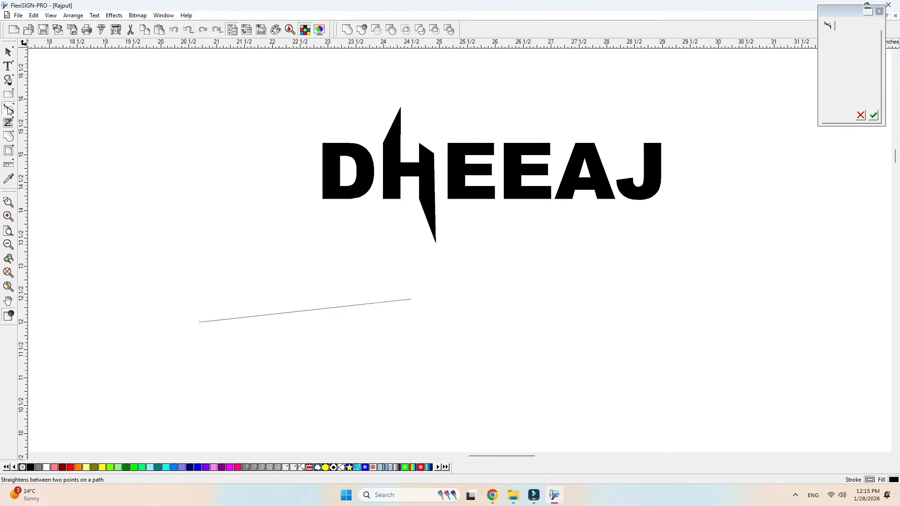
drag(8, 110, 21, 120)
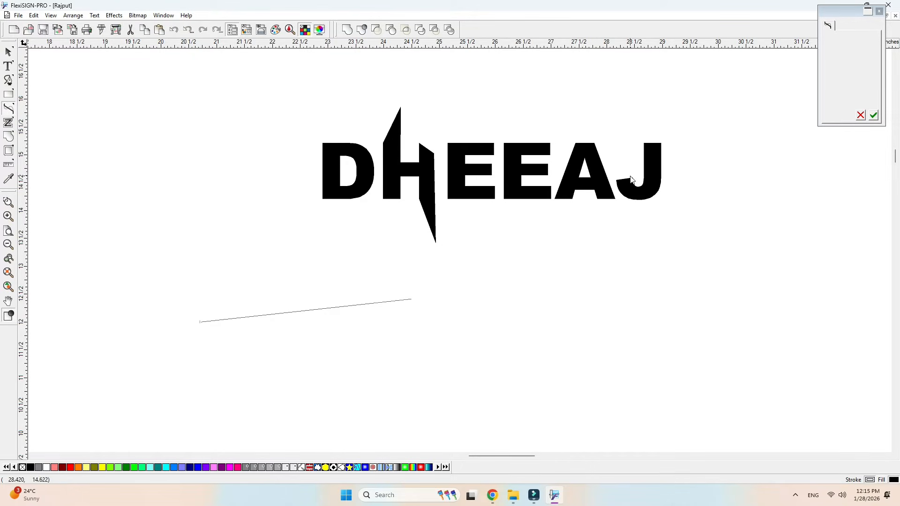
click(644, 142)
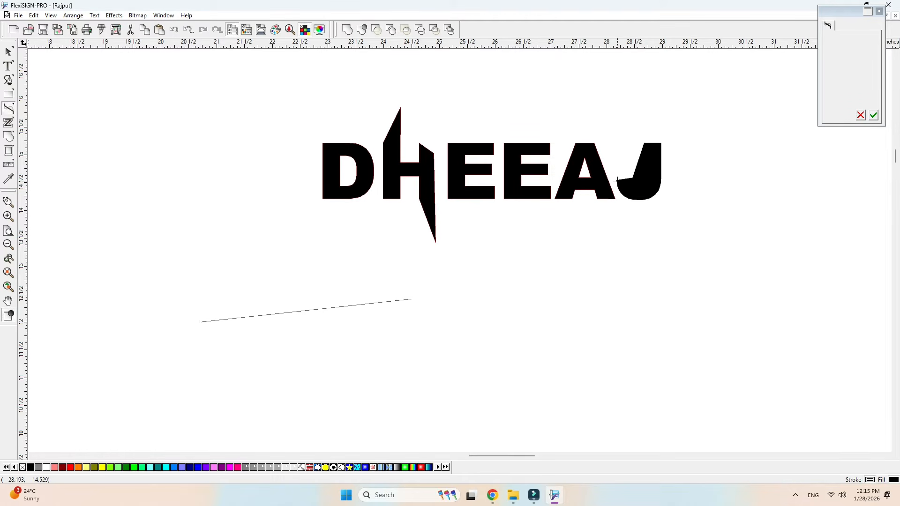
click(661, 159)
click(874, 115)
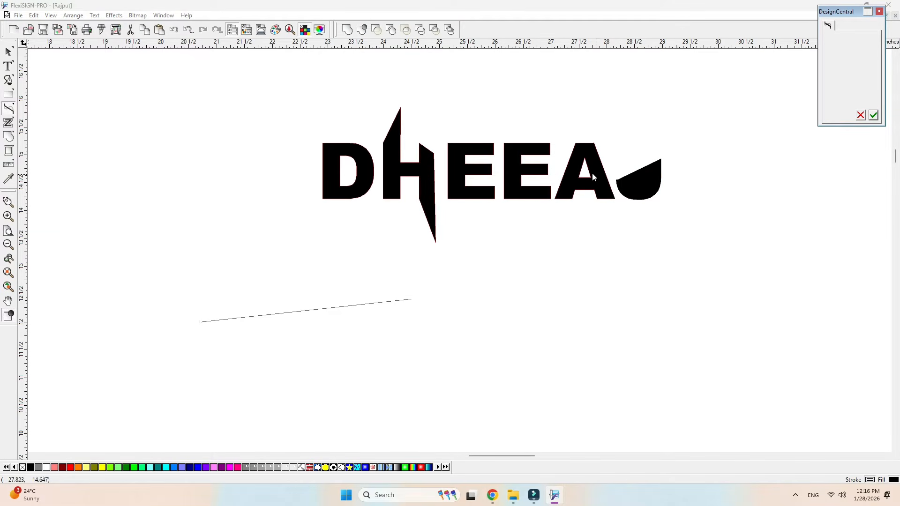
Step: Straighten across the A's outer outline at crossbar height, and cut the D's two left corners off with straight diagonals
click(562, 177)
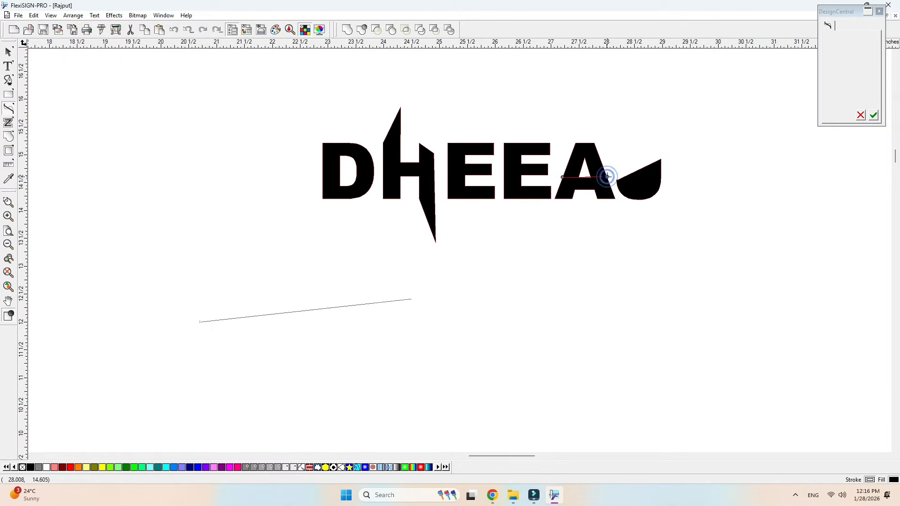
click(607, 176)
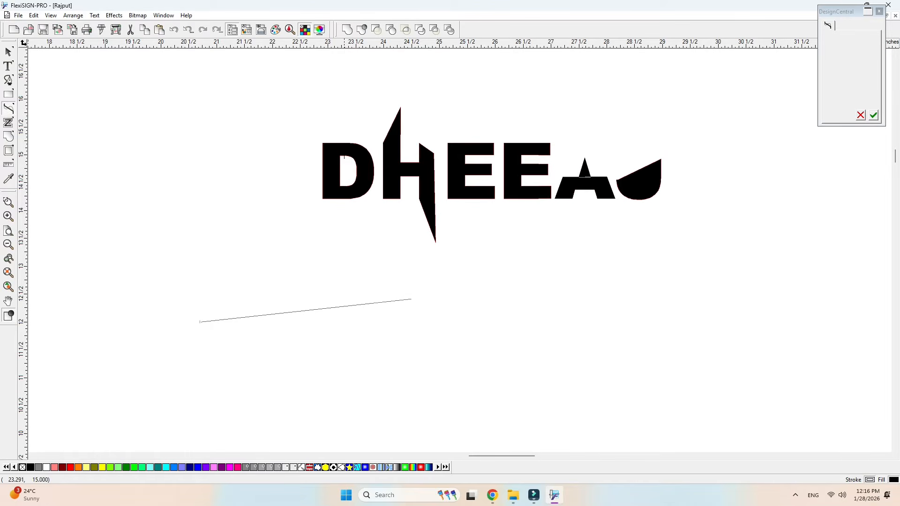
click(322, 156)
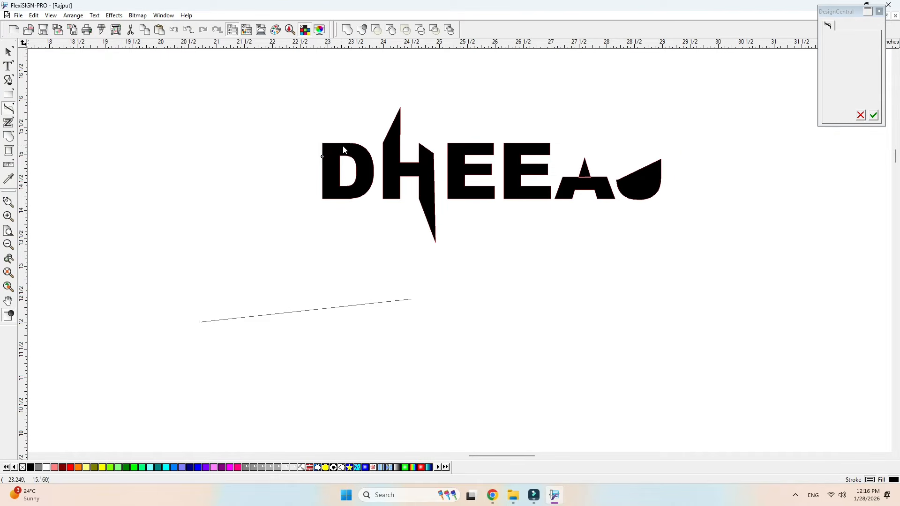
click(346, 142)
click(322, 182)
click(340, 200)
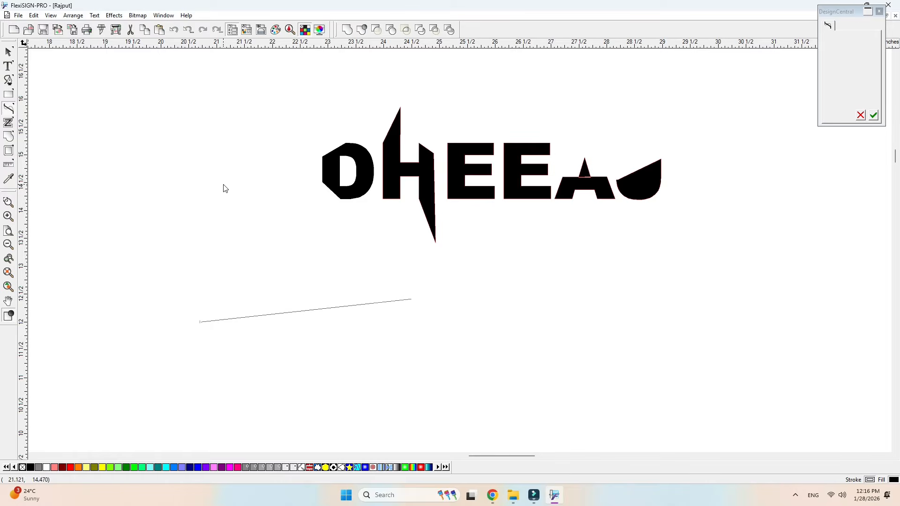
Step: Select all the lettering and the slanted line and delete them
click(10, 49)
drag(256, 114, 806, 326)
key(Delete)
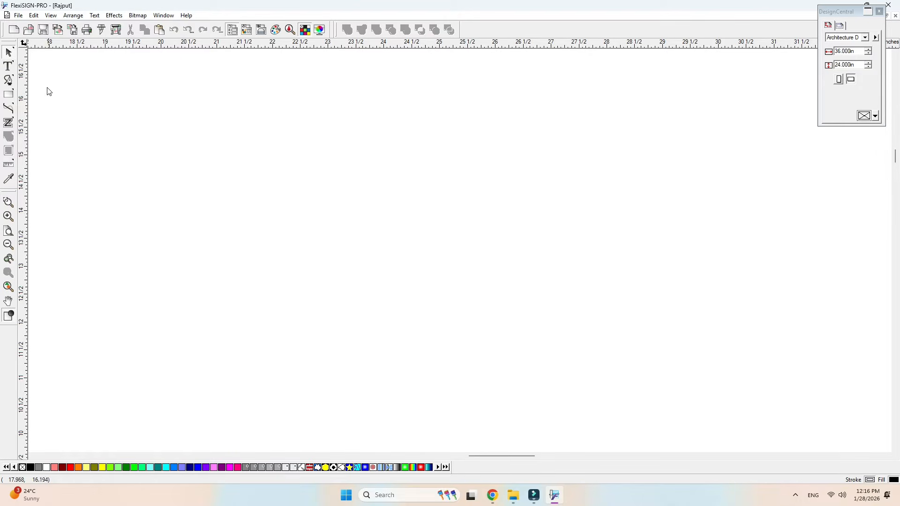
Step: Draw a black rectangle about 3.78 in wide and 2.5 in high on the empty page
click(8, 108)
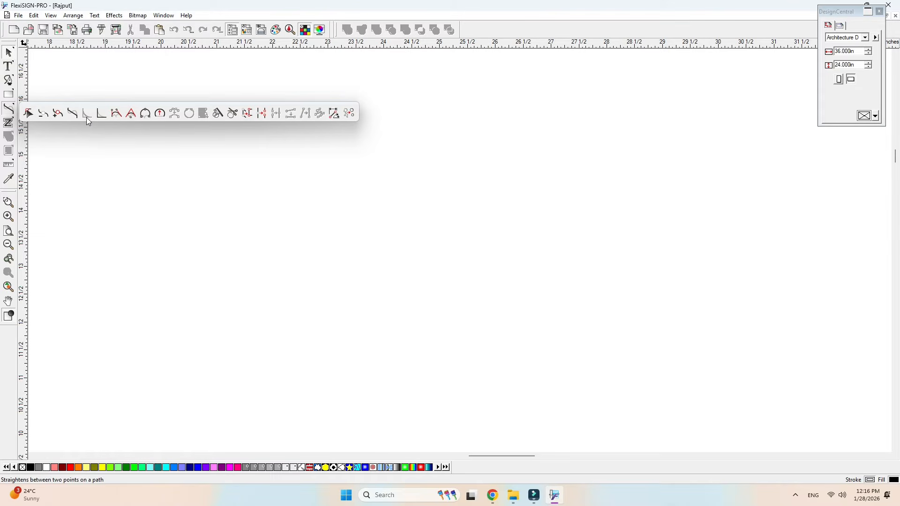
click(85, 116)
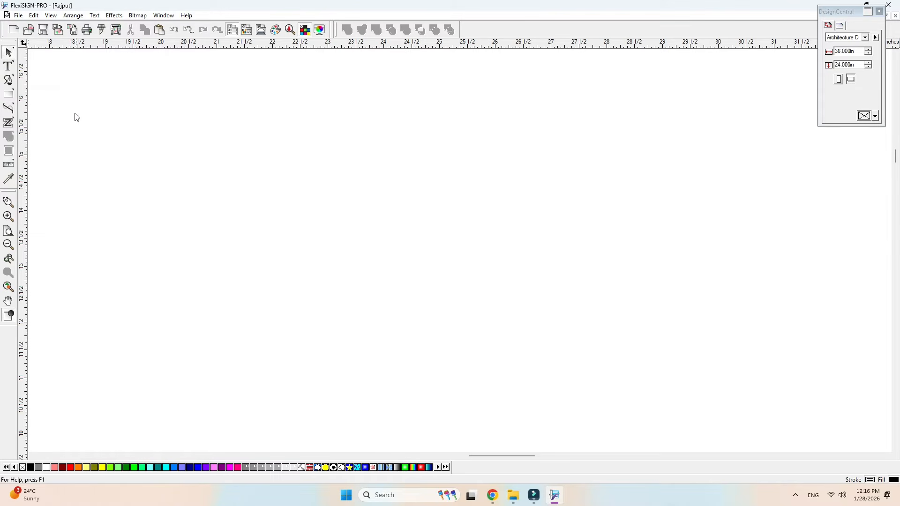
click(10, 95)
click(10, 95)
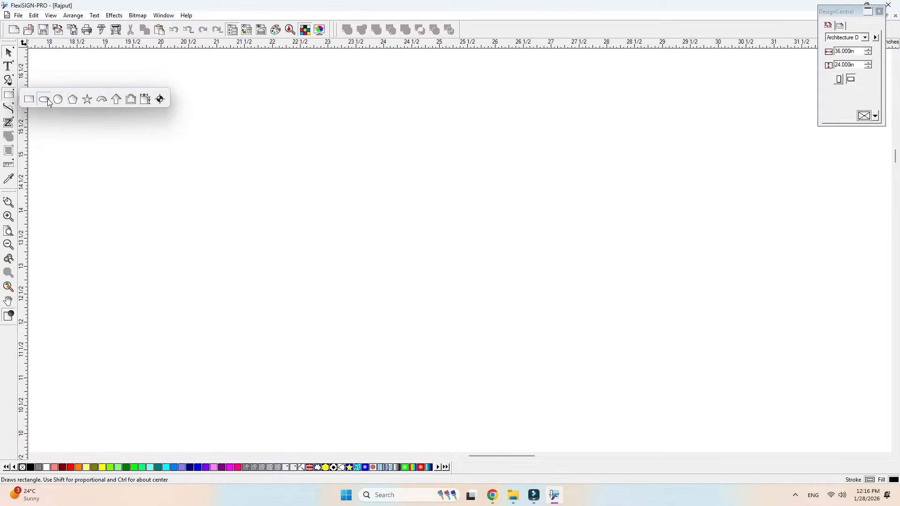
click(31, 102)
drag(219, 148, 432, 288)
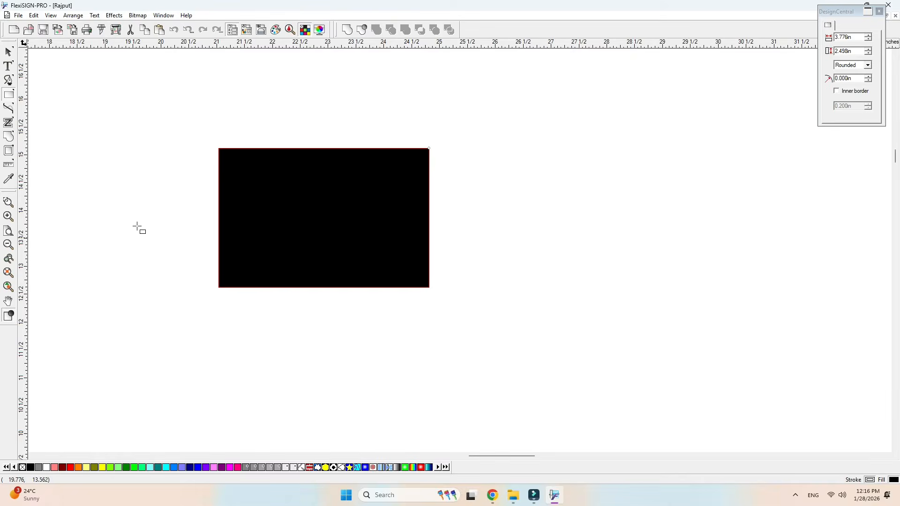
Step: Round only the rectangle's top-right corner, using the Selected corner option and a diameter smaller than 1 in
click(8, 109)
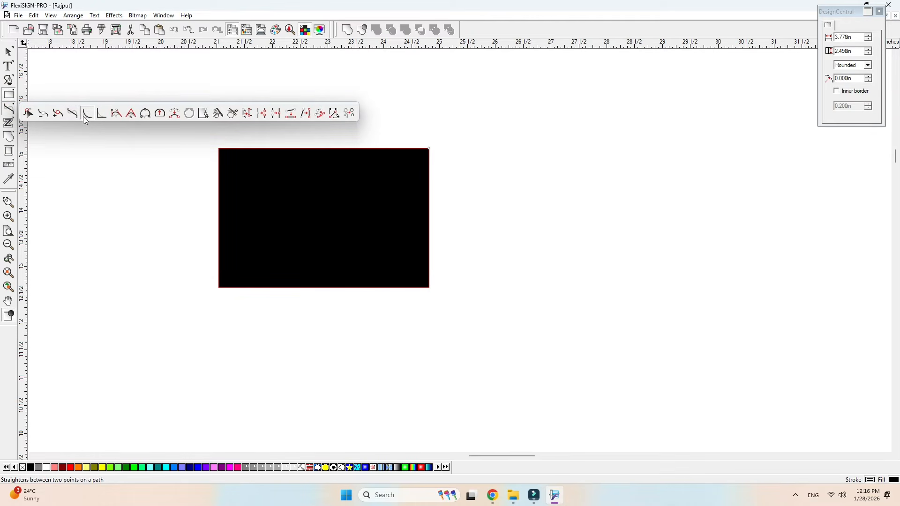
click(87, 114)
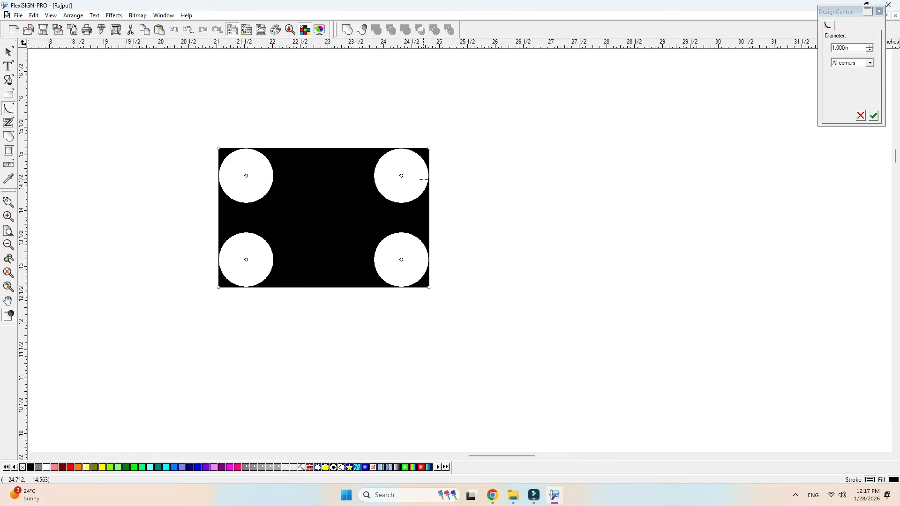
click(871, 64)
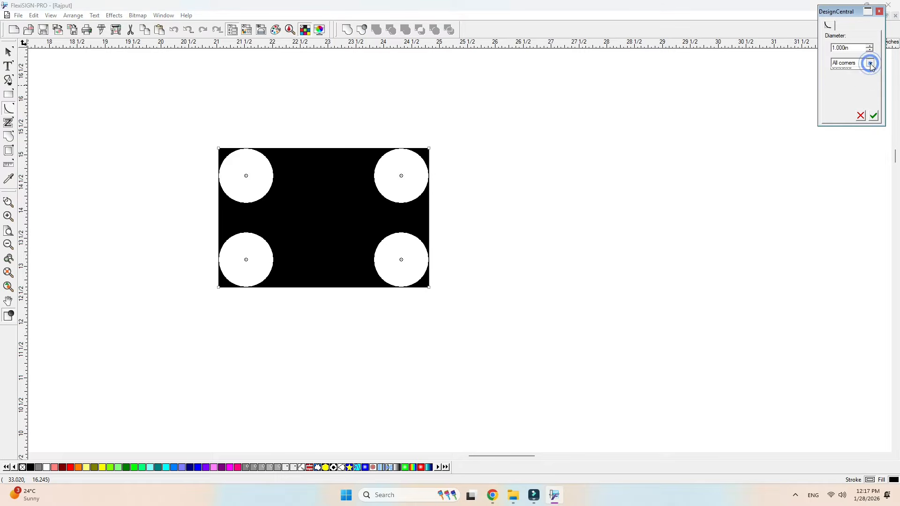
click(846, 89)
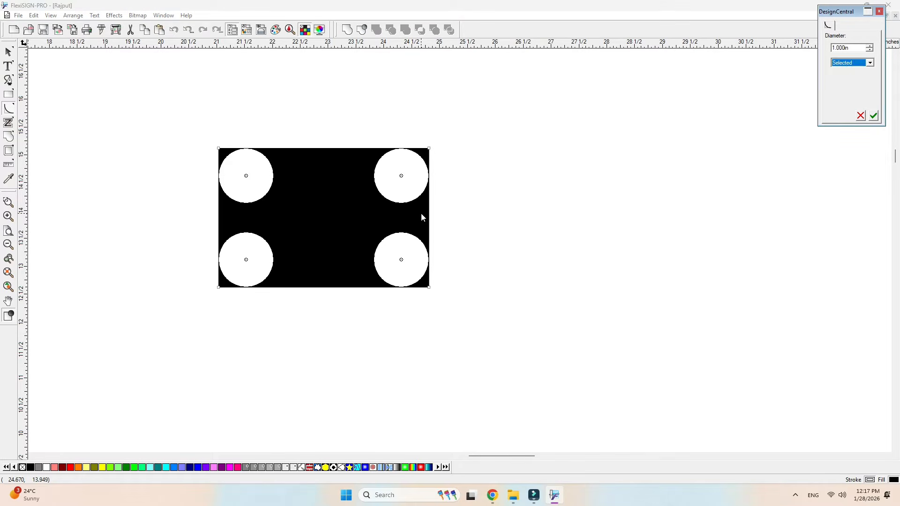
click(430, 147)
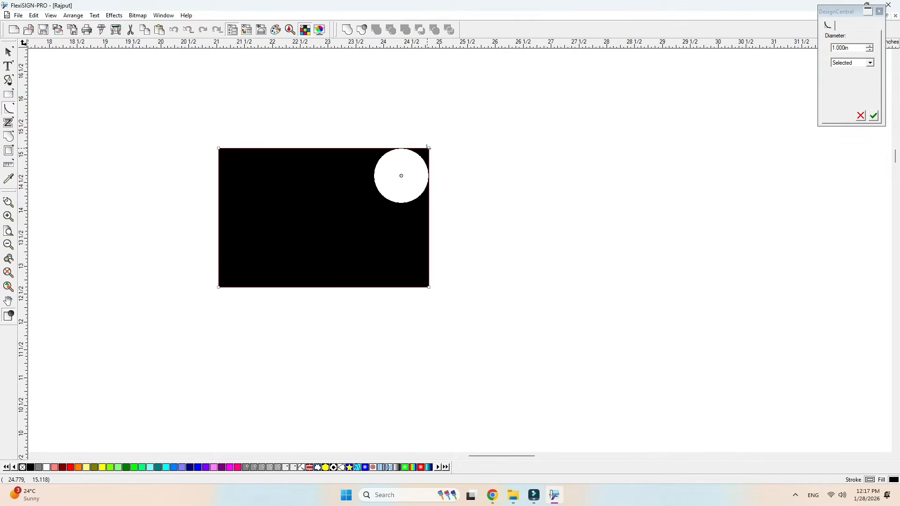
click(870, 50)
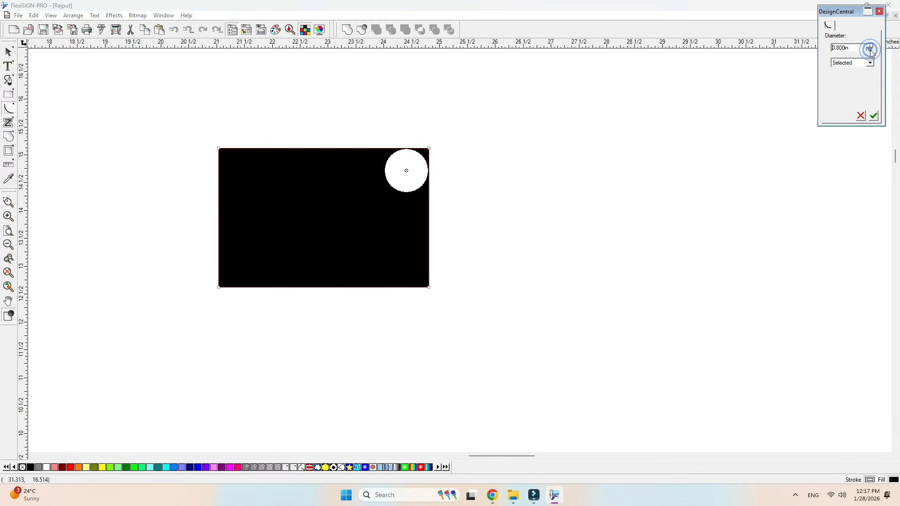
click(875, 115)
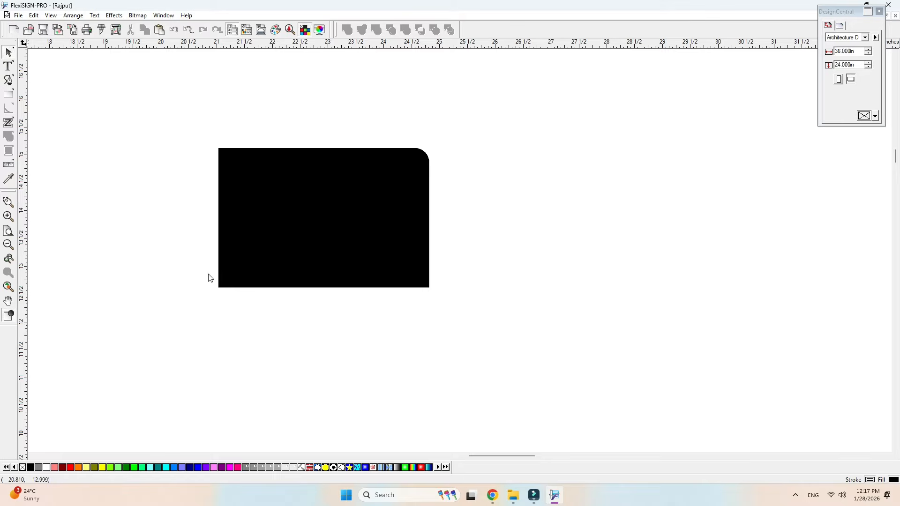
Step: Round only the rectangle's bottom-left corner, using the Selected corner option and a diameter of 0.6 in
click(219, 286)
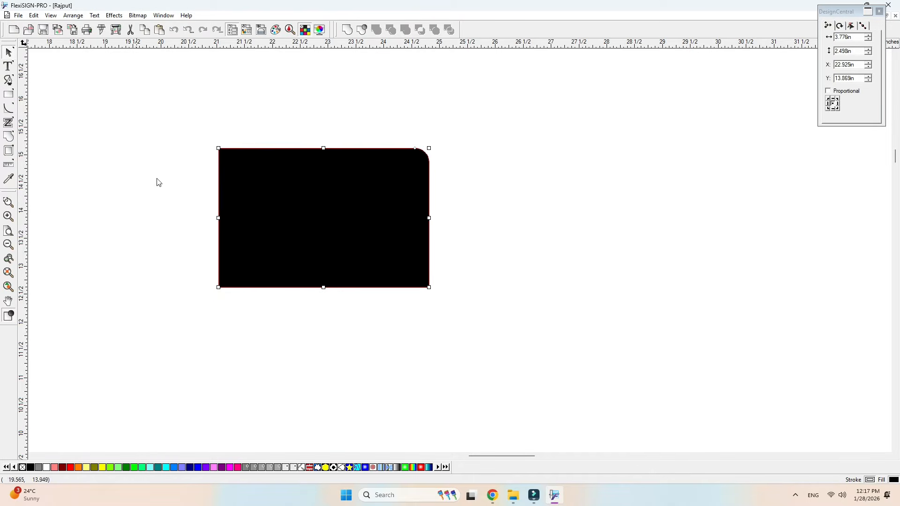
click(9, 110)
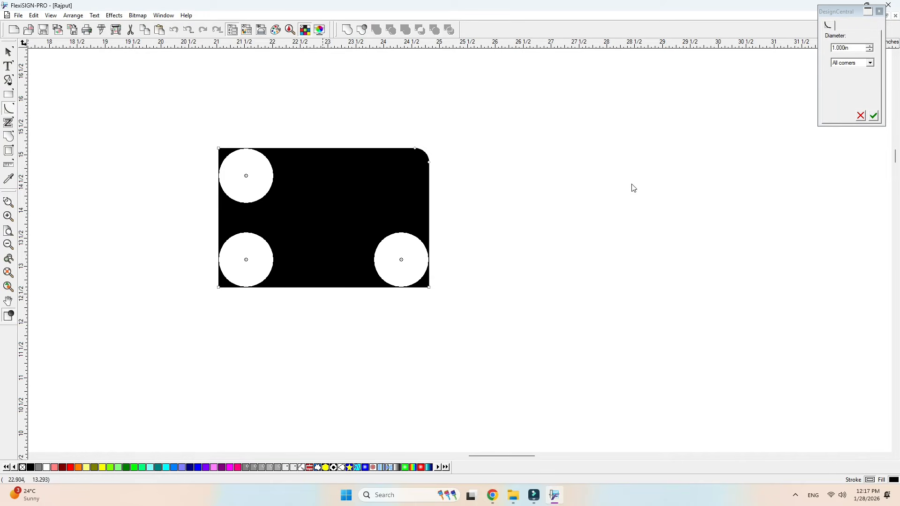
click(871, 63)
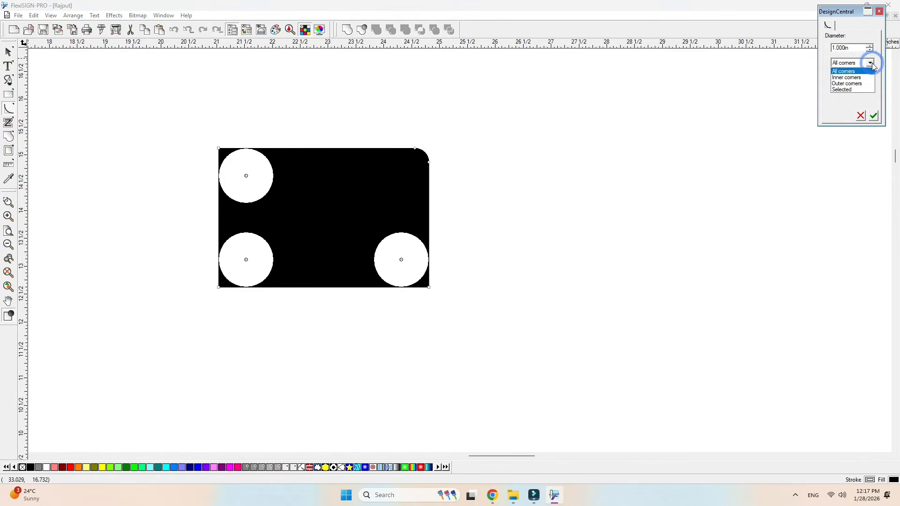
click(850, 89)
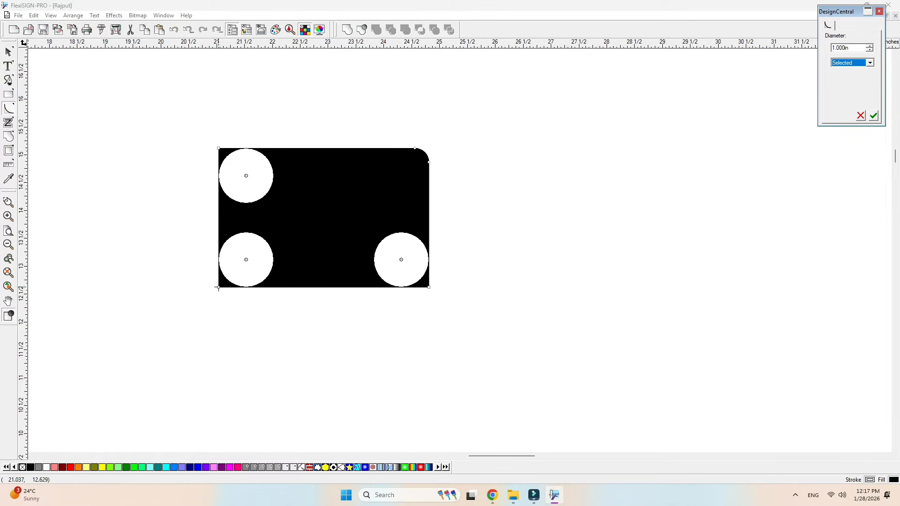
click(218, 288)
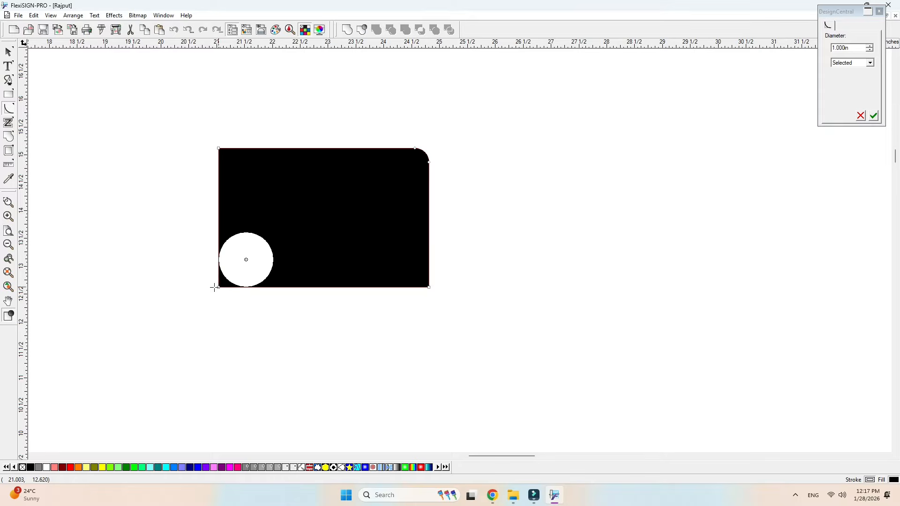
click(869, 50)
click(870, 51)
click(870, 50)
click(870, 50)
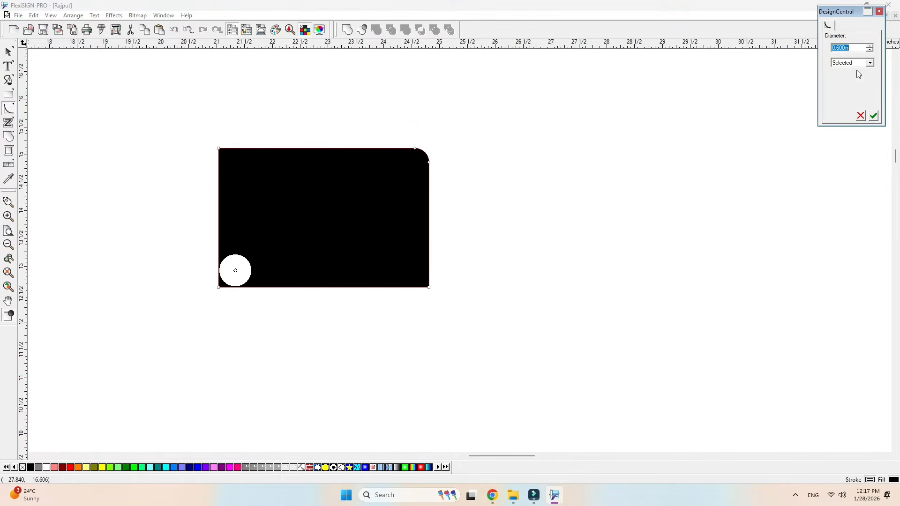
click(874, 117)
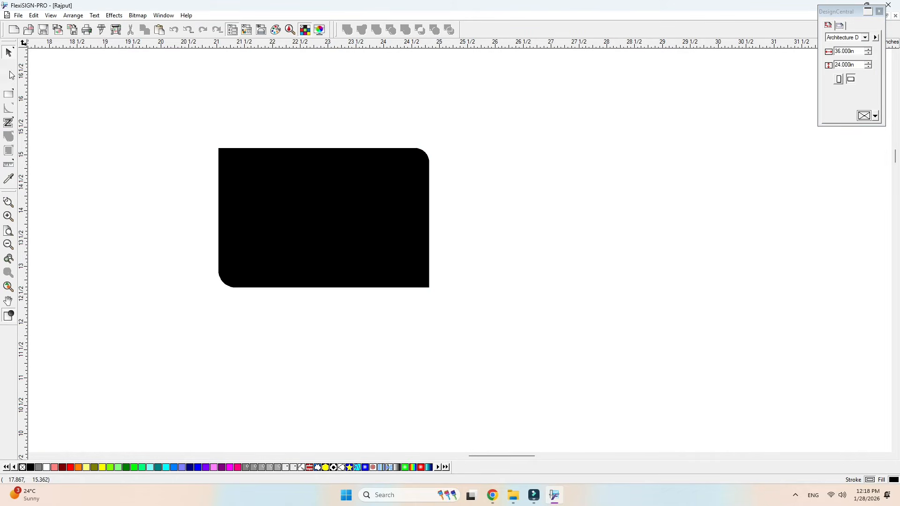
Step: Restore the rectangle's rounded top-right corner to a sharp one by extending its top and right edges until they meet
click(9, 52)
click(292, 261)
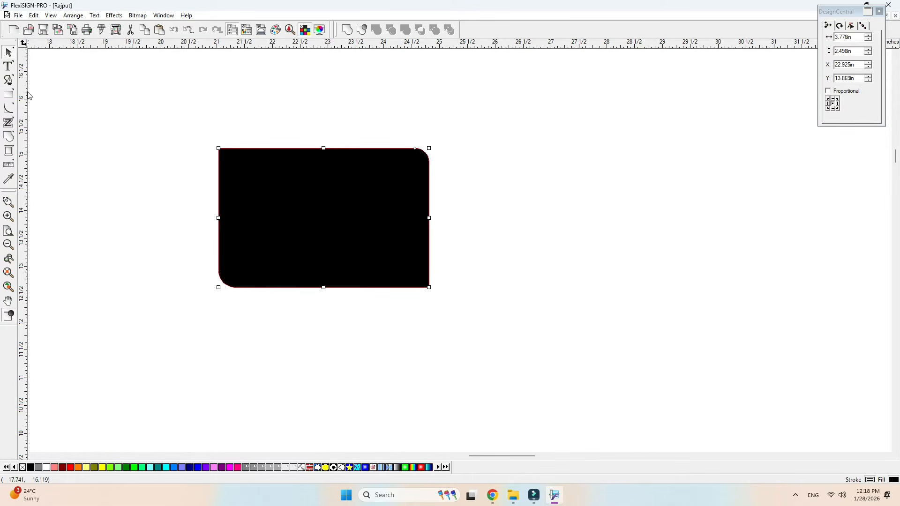
click(9, 109)
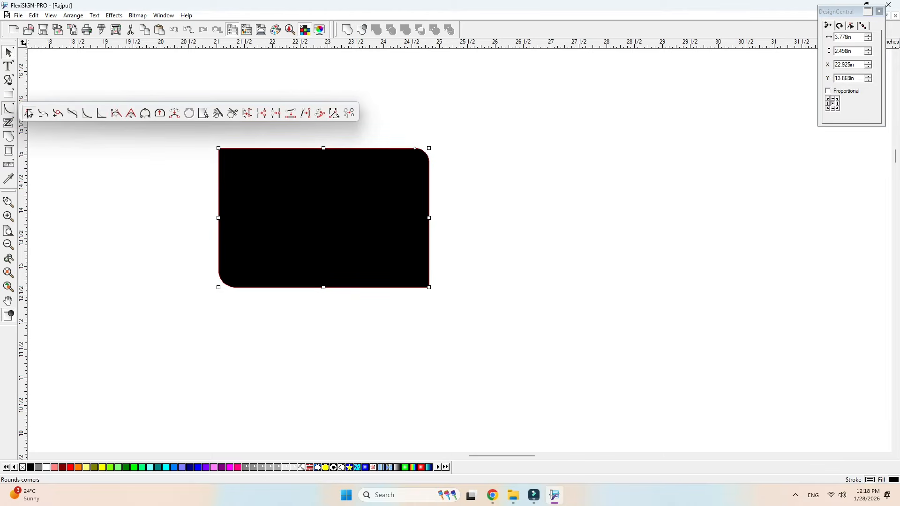
click(103, 116)
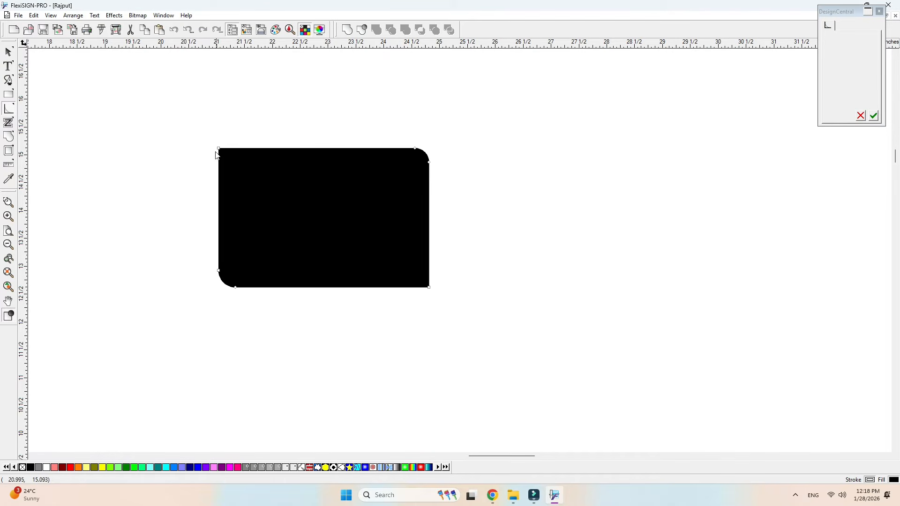
click(389, 148)
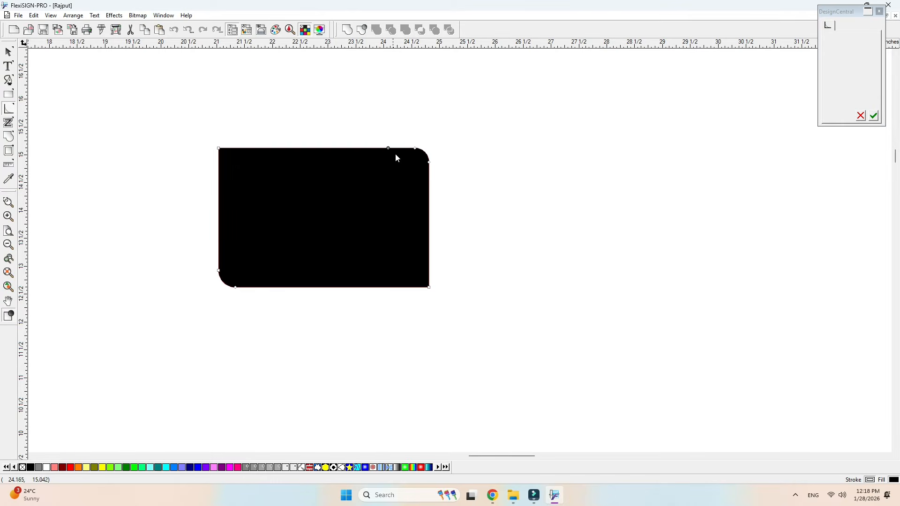
click(430, 188)
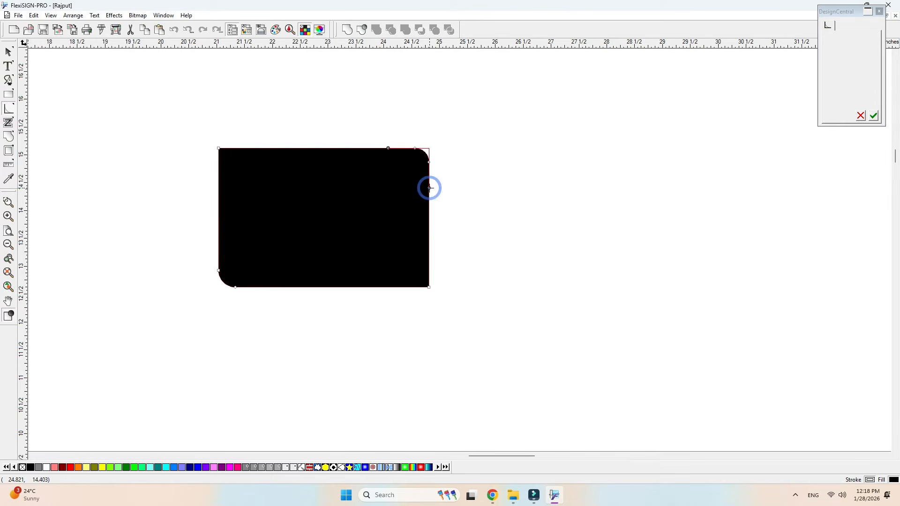
key(Return)
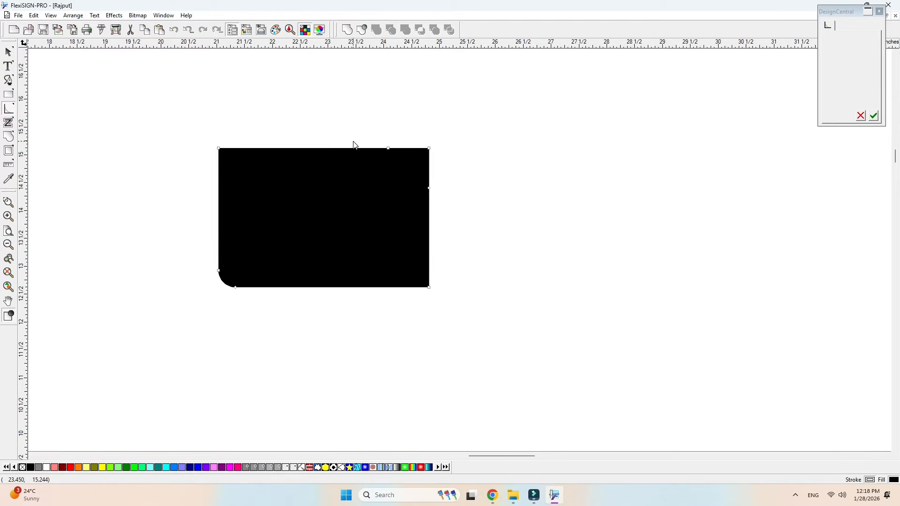
Step: Sharpen the rectangle's rounded bottom-left corner by extending its left and bottom edges until they meet
click(219, 245)
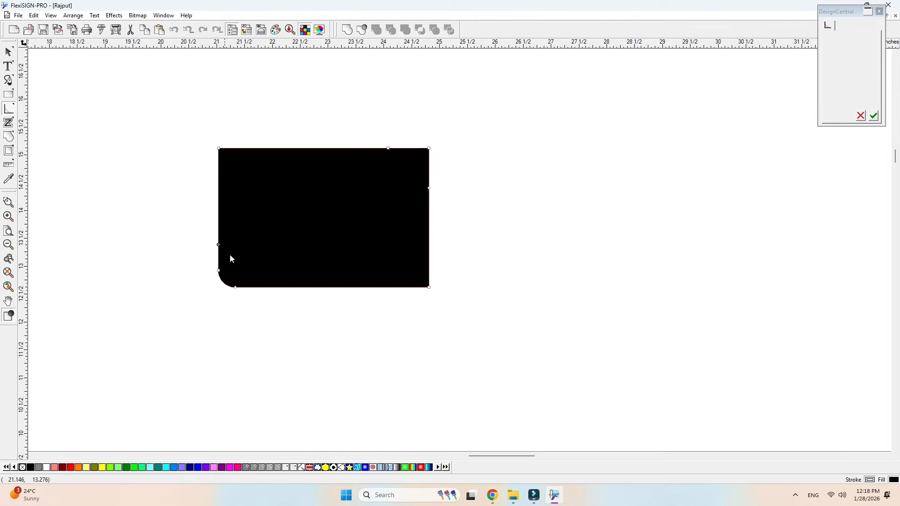
click(268, 287)
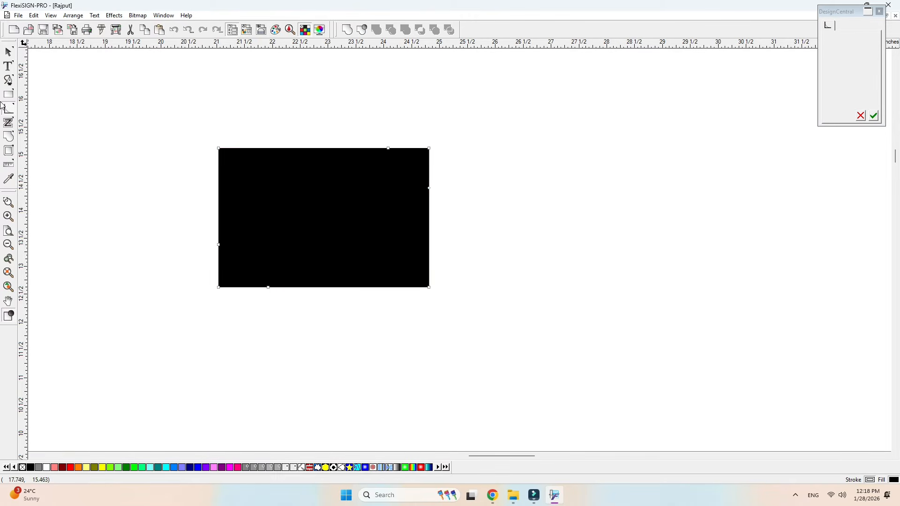
click(9, 51)
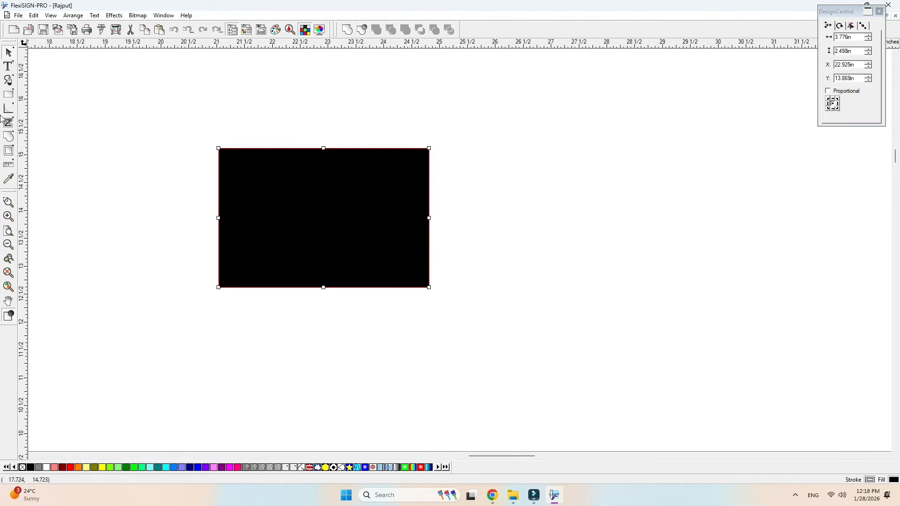
Step: Add the letter "S" in Arial Black, 1 in high, on the empty area to the right of the rectangle
click(8, 66)
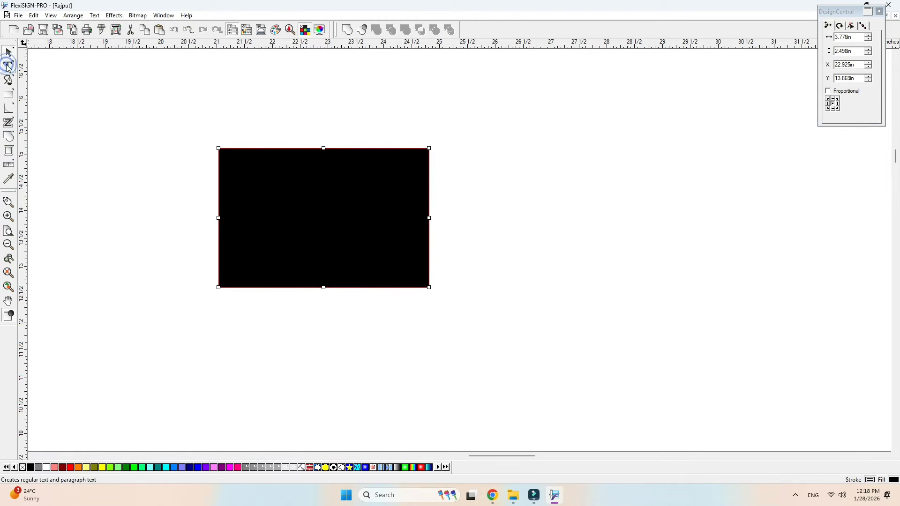
click(535, 209)
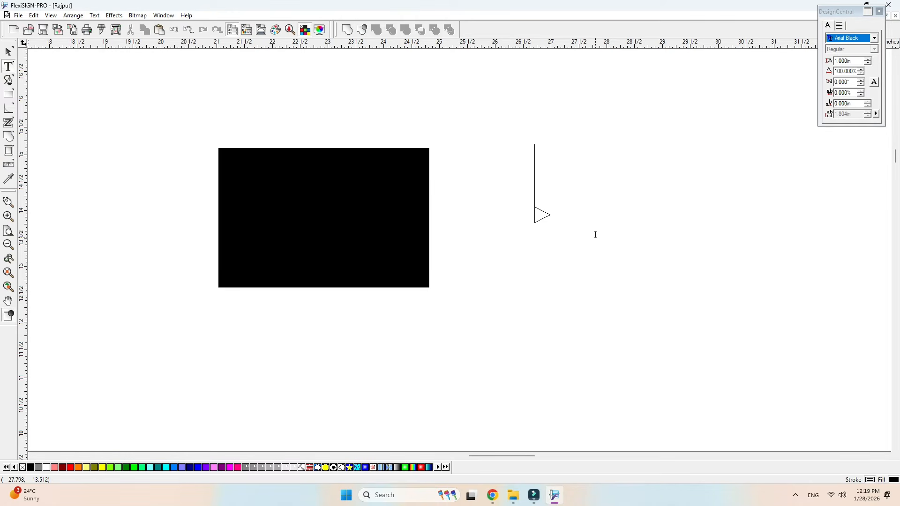
text(S)
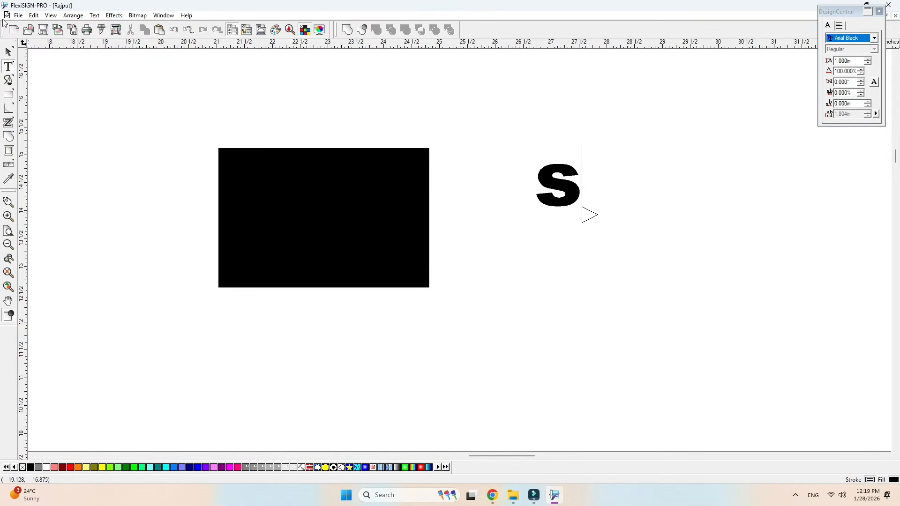
click(9, 51)
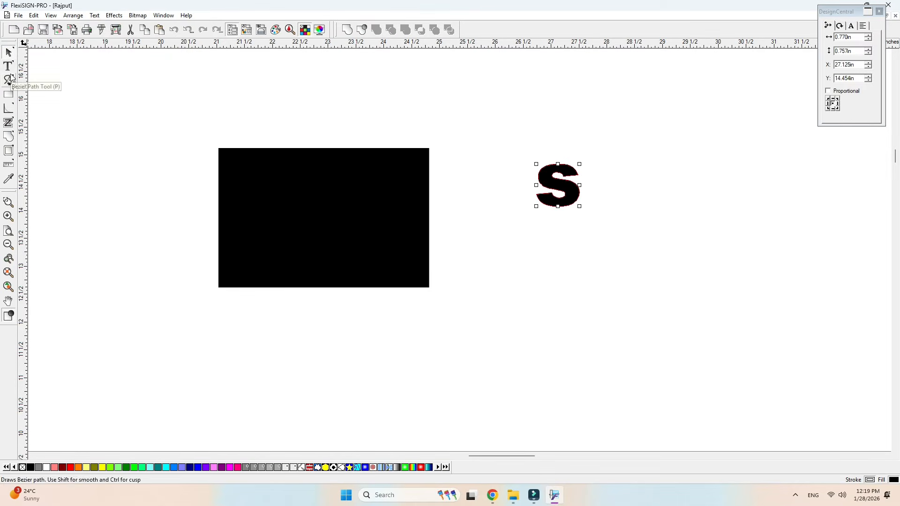
Step: Sharpen the upper-left curve of the letter S into a pointed corner between its top and left side
click(8, 110)
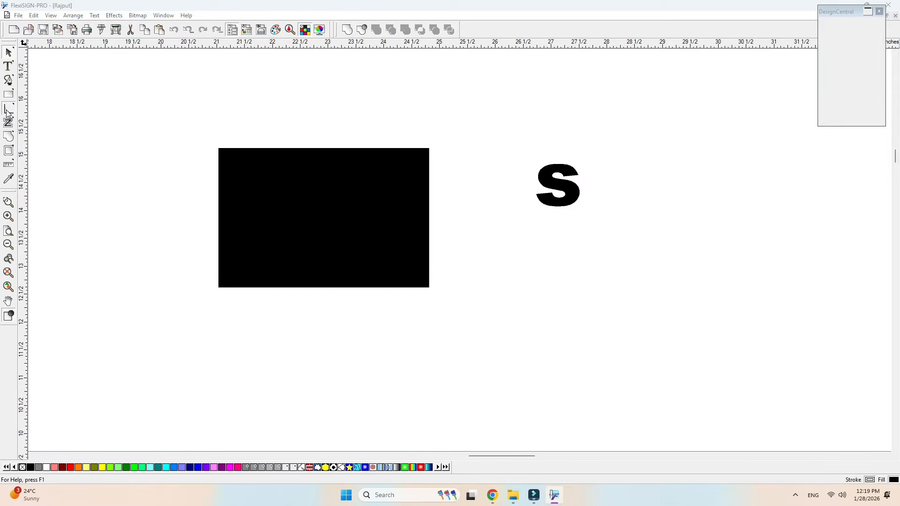
click(564, 164)
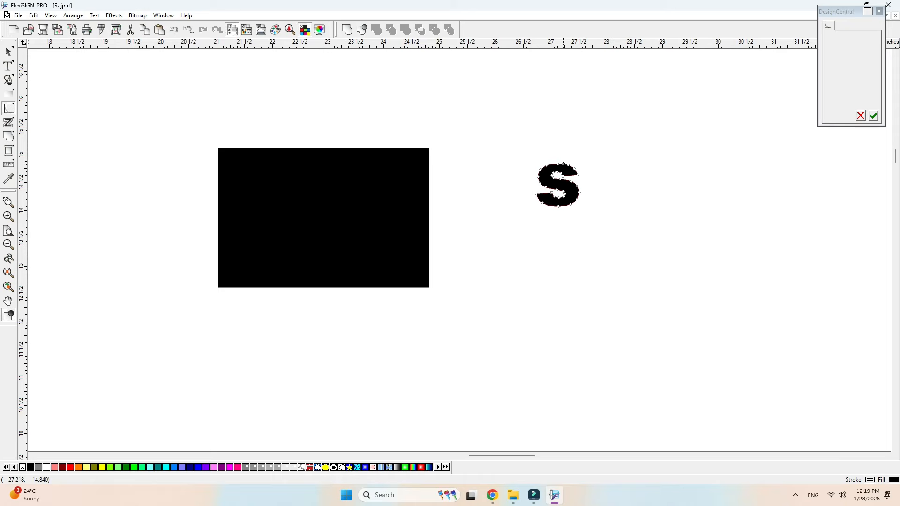
click(537, 177)
click(537, 177)
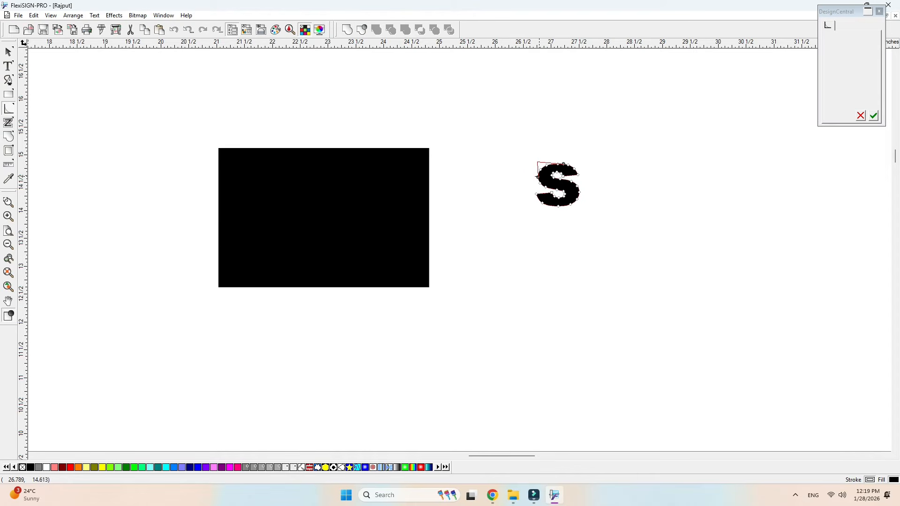
click(537, 176)
click(9, 52)
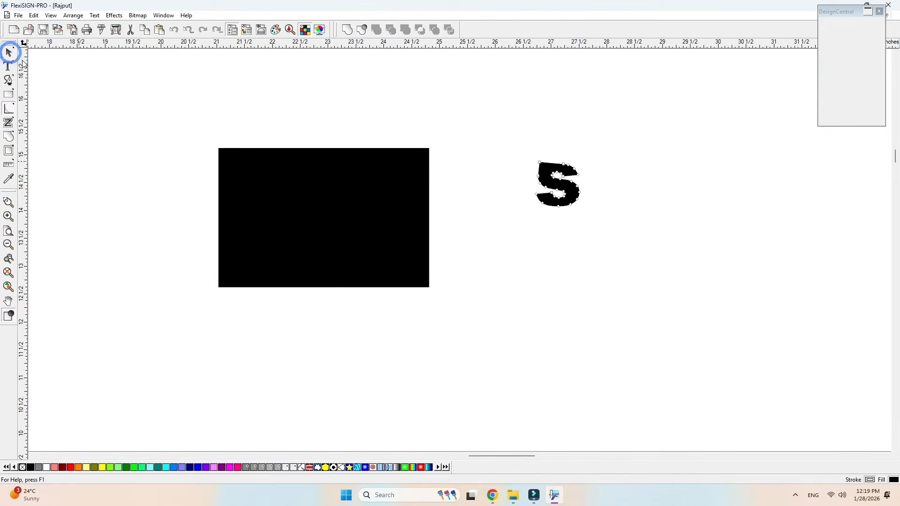
Step: Delete the modified letter S from the page
click(515, 144)
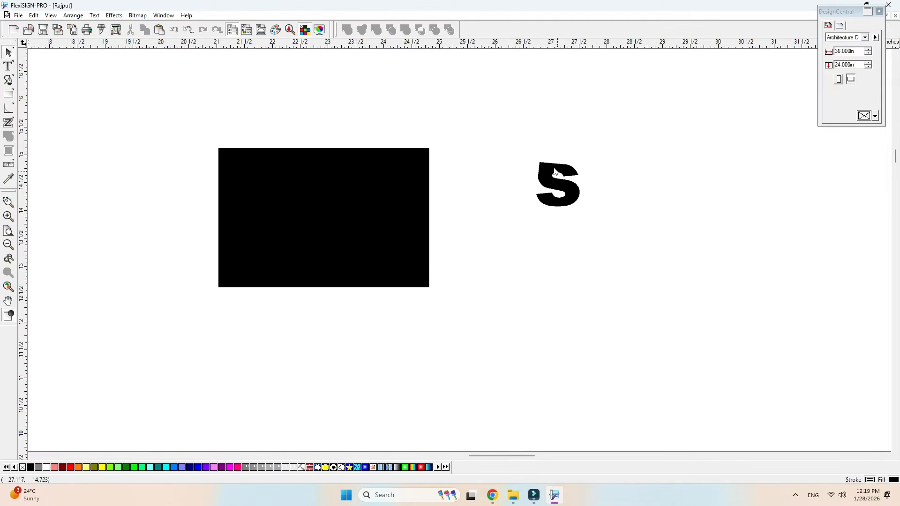
drag(508, 139, 637, 265)
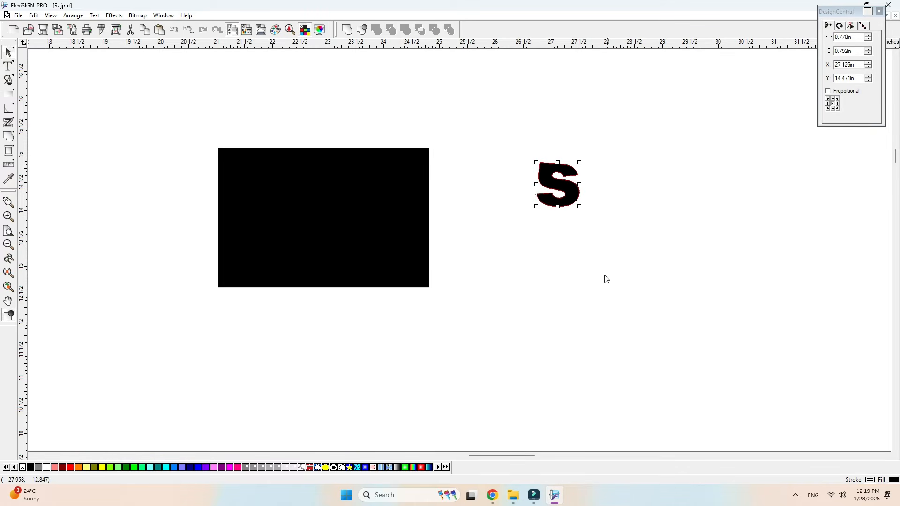
key(Delete)
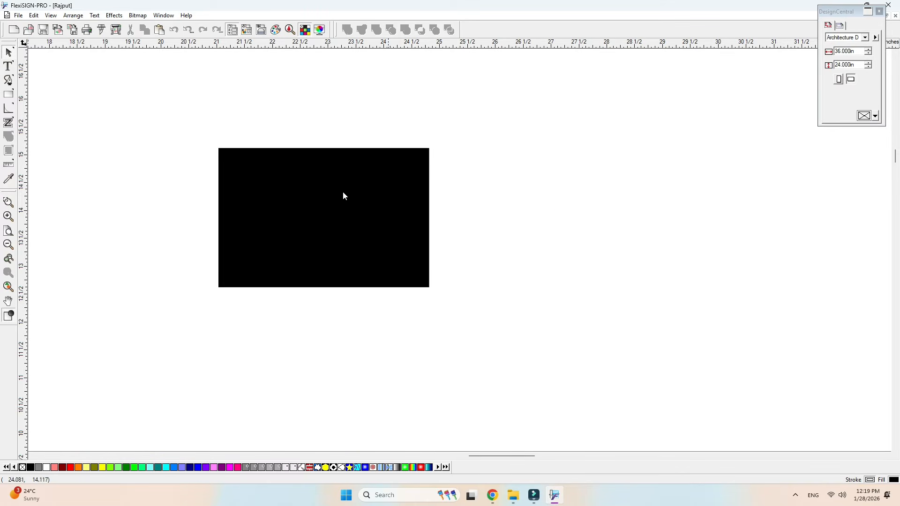
Step: Reshape the middle of the rectangle's top edge into a wave that dips inward, then bulges outward, by optimizing the segment with a curve
click(9, 113)
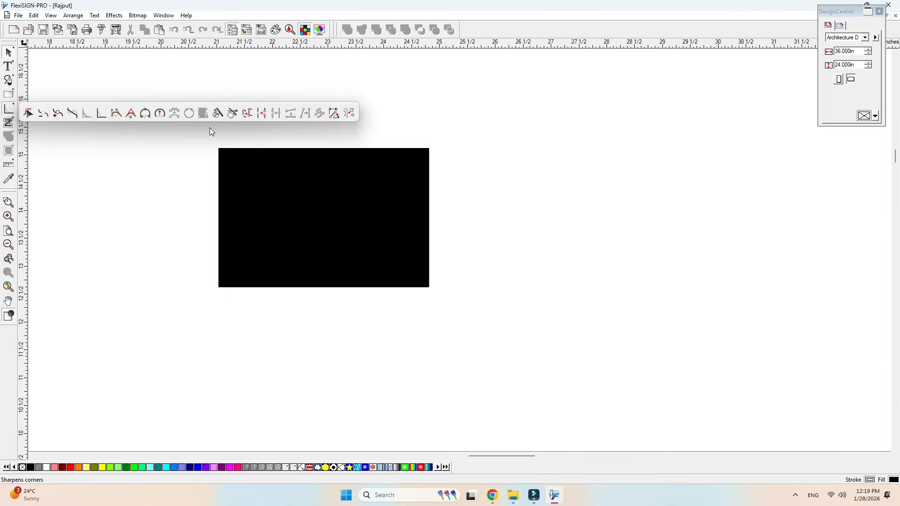
drag(210, 128, 163, 135)
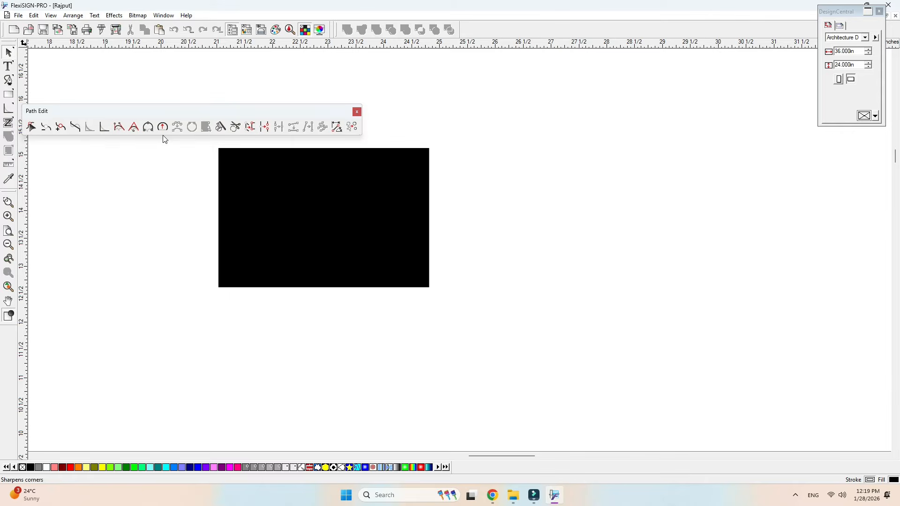
click(119, 127)
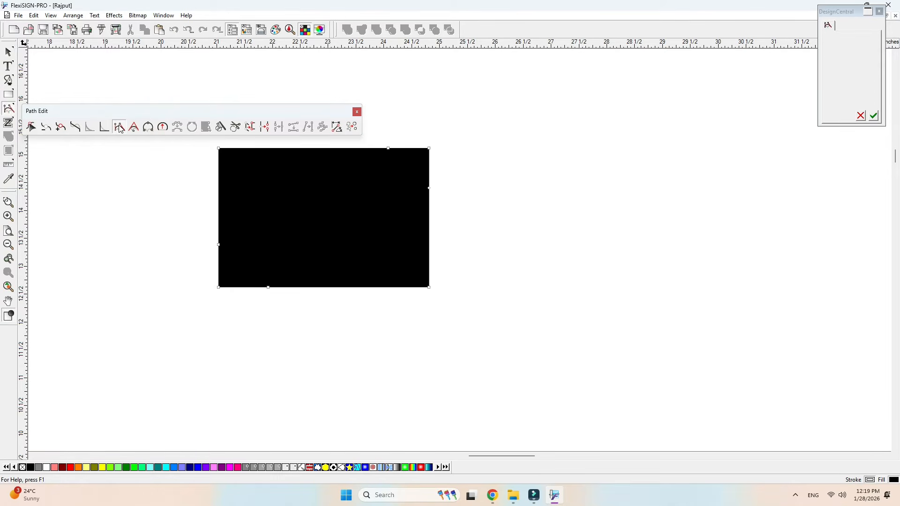
click(357, 112)
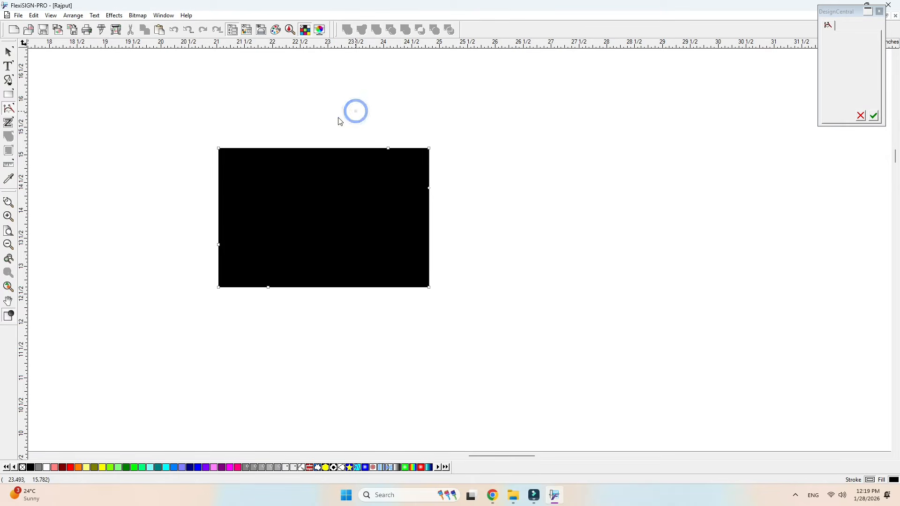
click(285, 147)
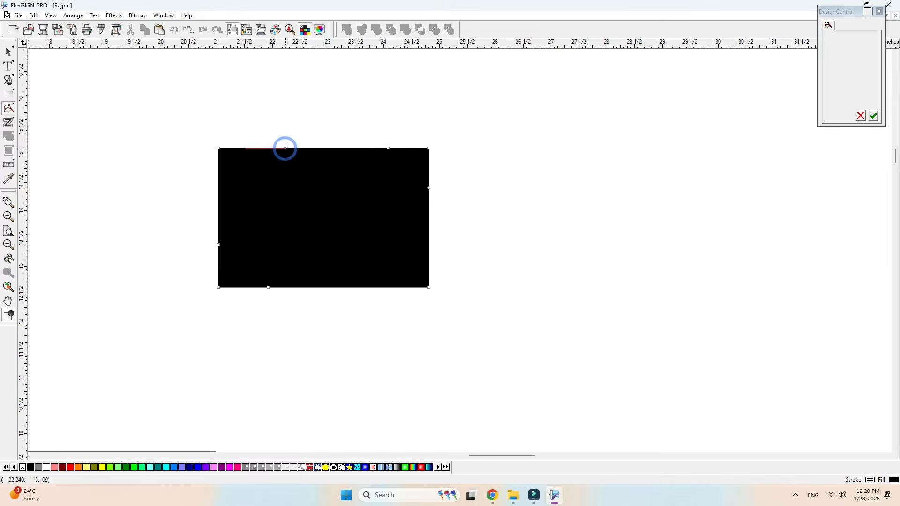
click(392, 148)
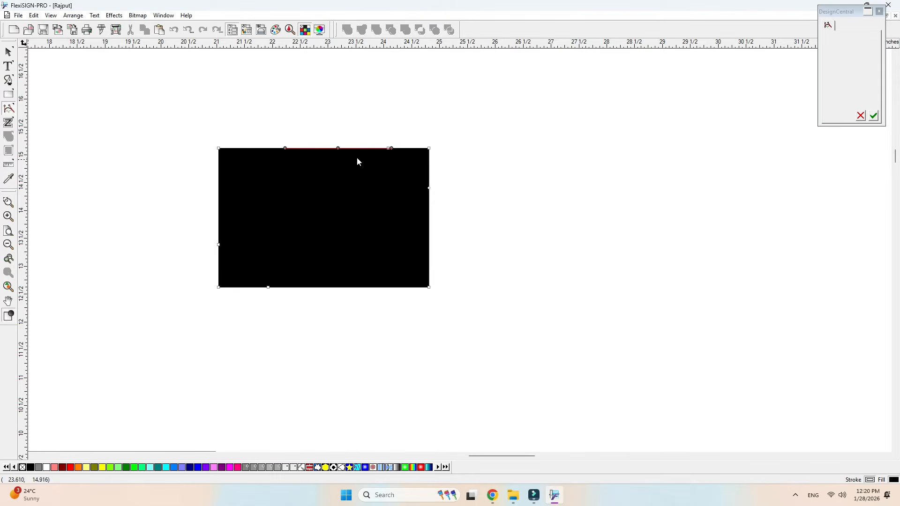
drag(339, 148, 356, 97)
drag(338, 148, 331, 196)
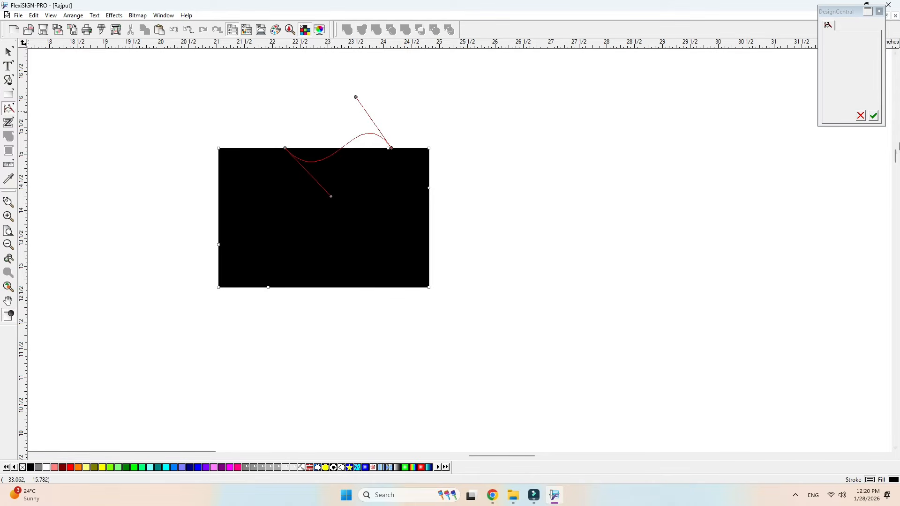
click(875, 117)
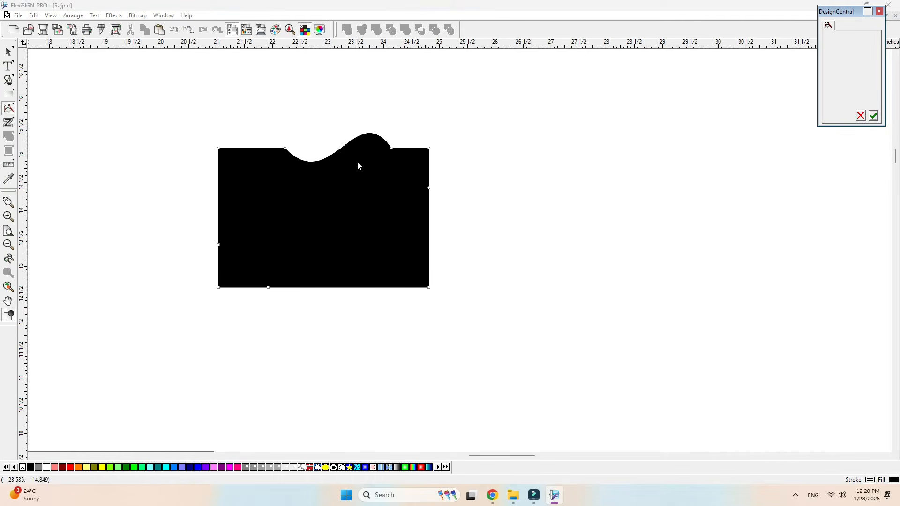
Step: Replace the rectangle's top-left corner with a deep inward curve running from its left edge to its top edge
click(8, 110)
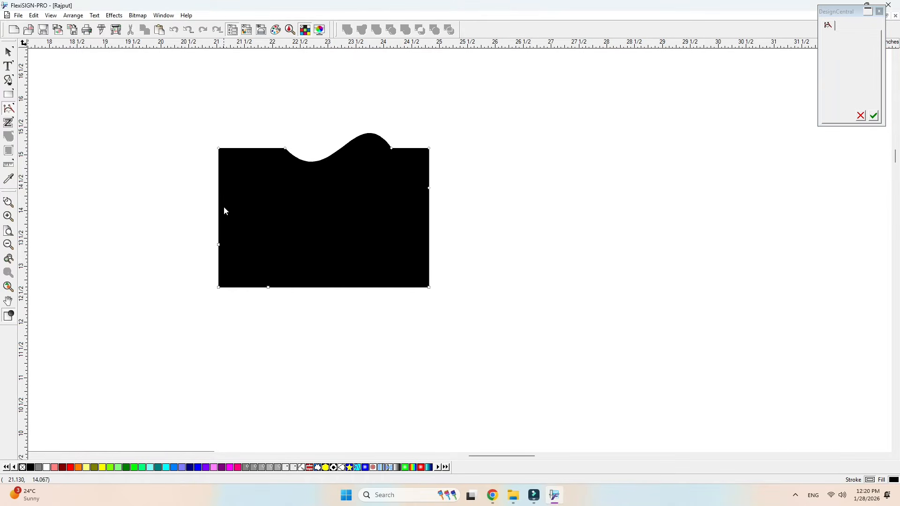
click(218, 187)
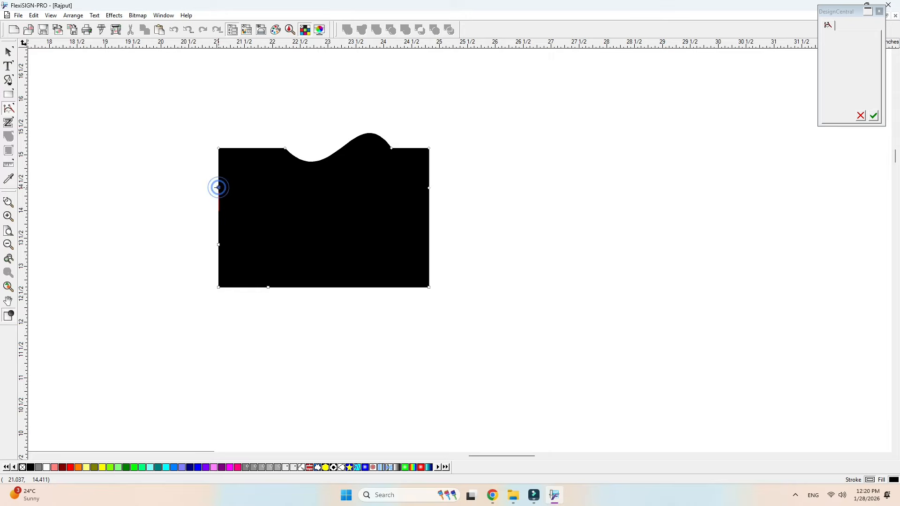
click(259, 148)
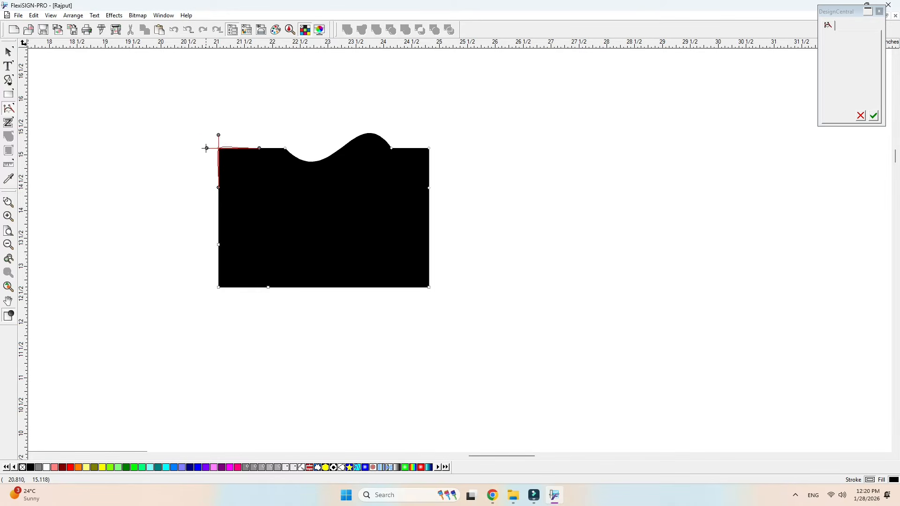
drag(207, 148, 254, 169)
drag(218, 136, 270, 226)
drag(253, 168, 283, 187)
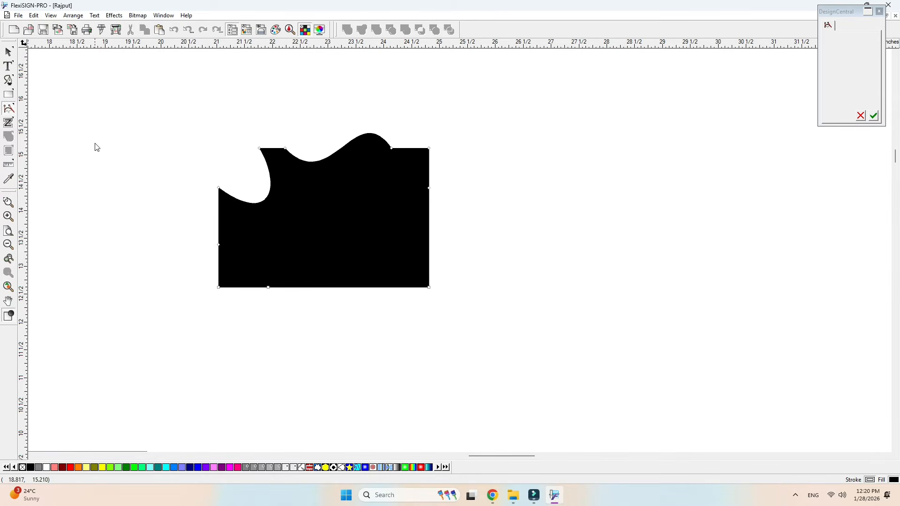
Step: Sharpen the curved-in top-left corner of the rectangle back to a square corner using its left and top edges
click(8, 109)
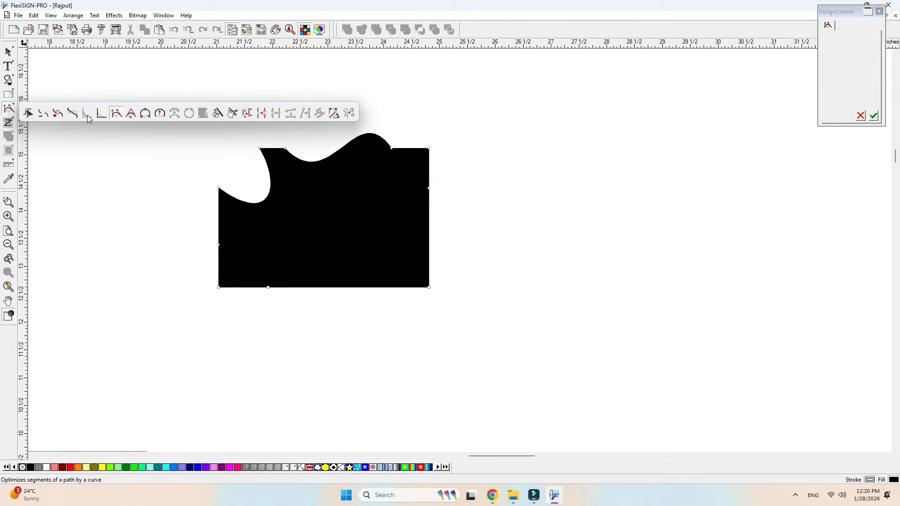
click(102, 115)
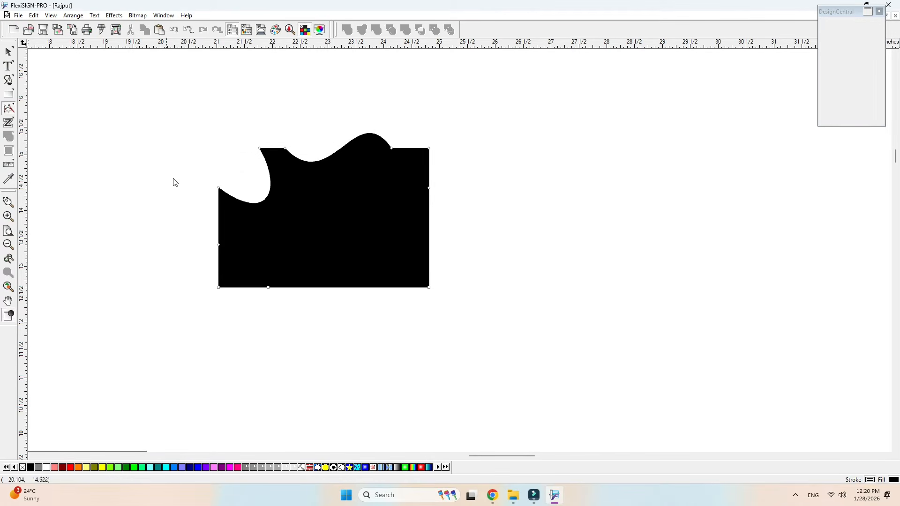
click(218, 222)
click(273, 149)
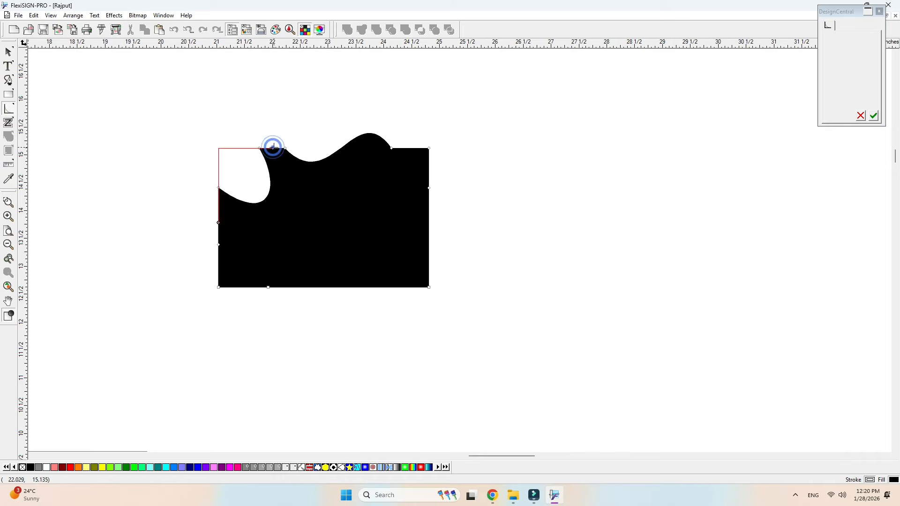
click(283, 150)
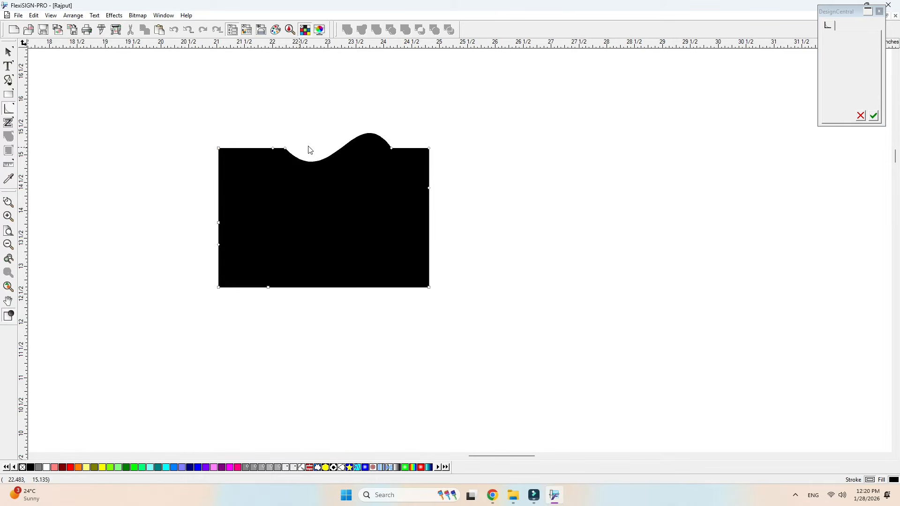
Step: Straighten the wavy top edge of the rectangle between a point left of the wave and one near the top-right corner
click(8, 109)
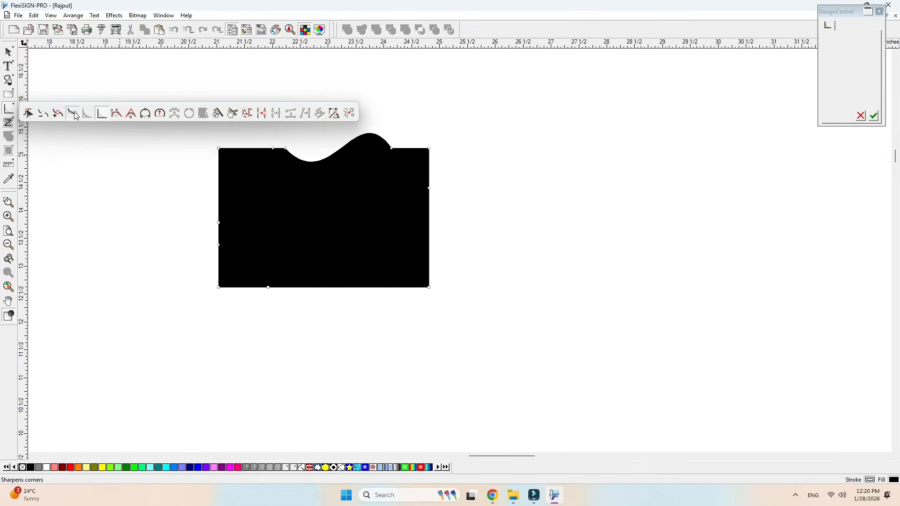
click(73, 114)
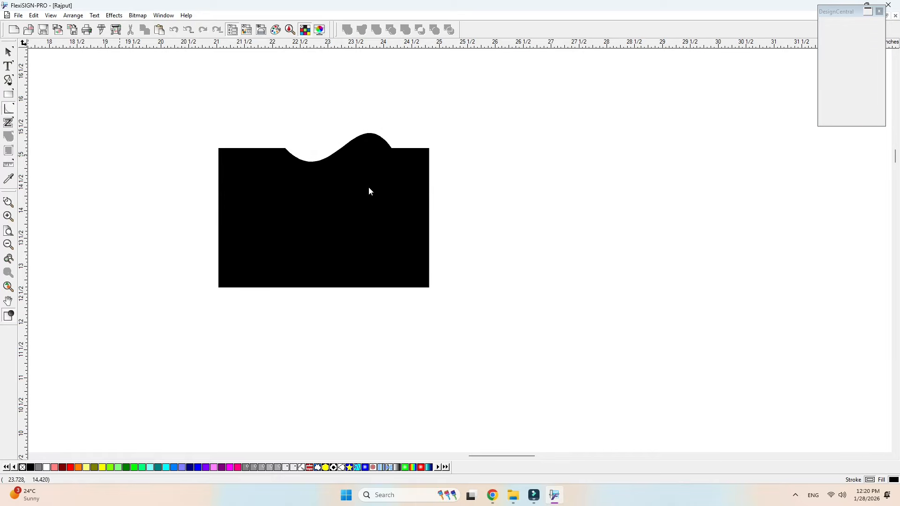
click(263, 148)
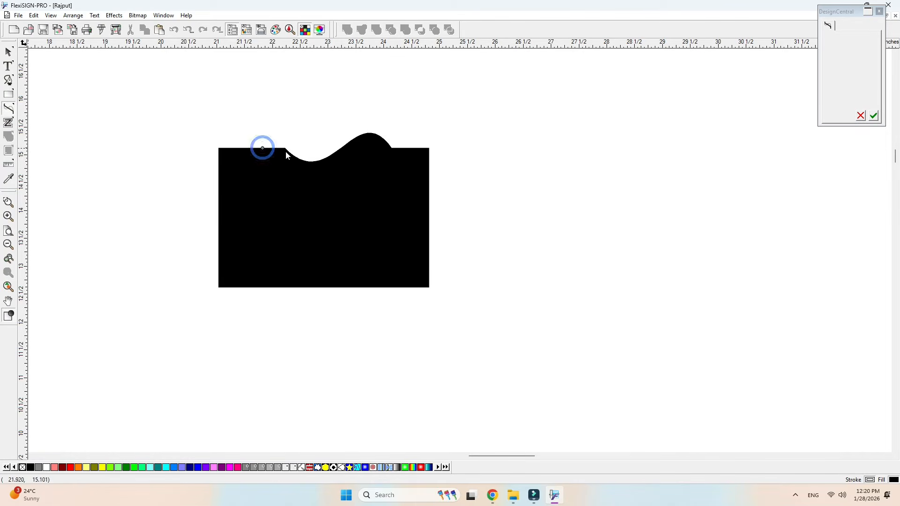
click(421, 148)
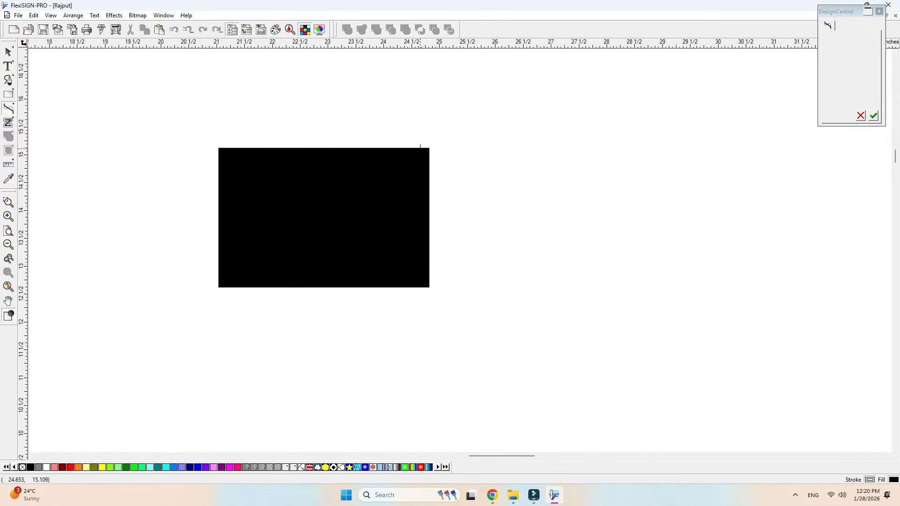
Step: Cut the rectangle in two with the Knife along a steep diagonal from its top edge down to its bottom edge
click(8, 108)
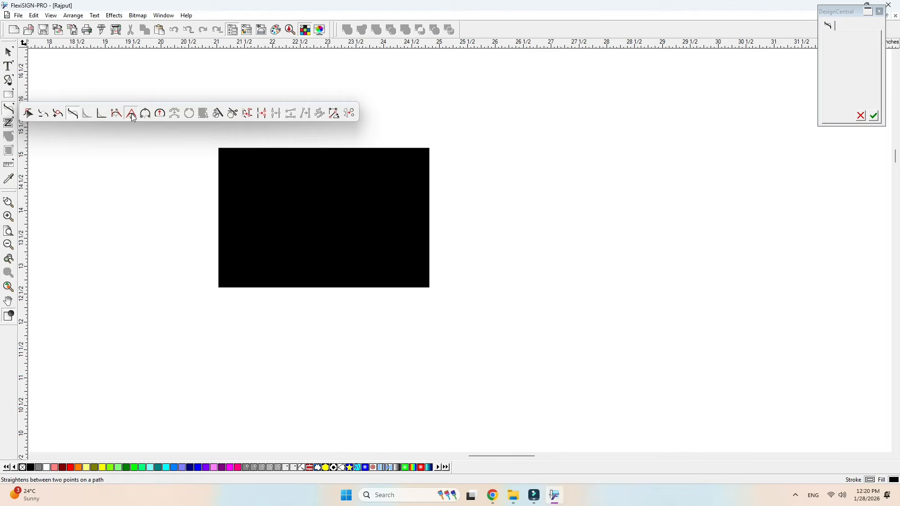
click(218, 113)
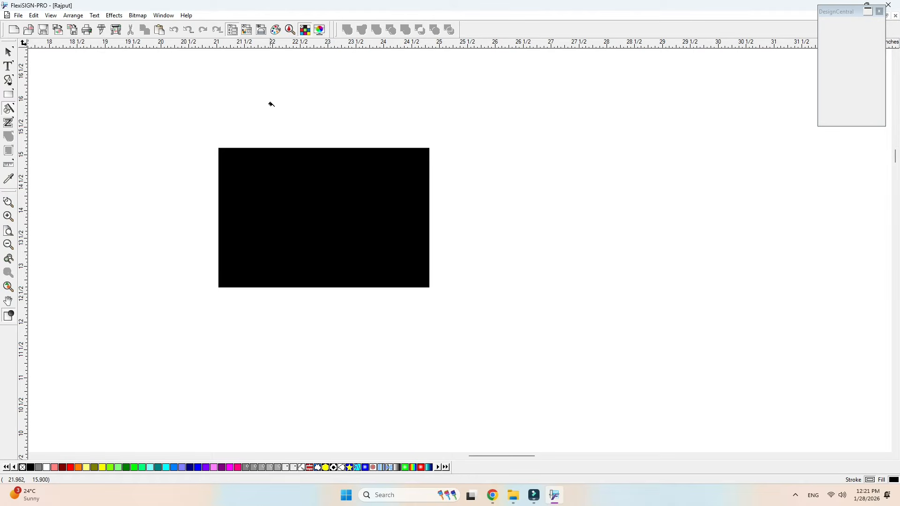
drag(275, 112, 423, 373)
click(9, 53)
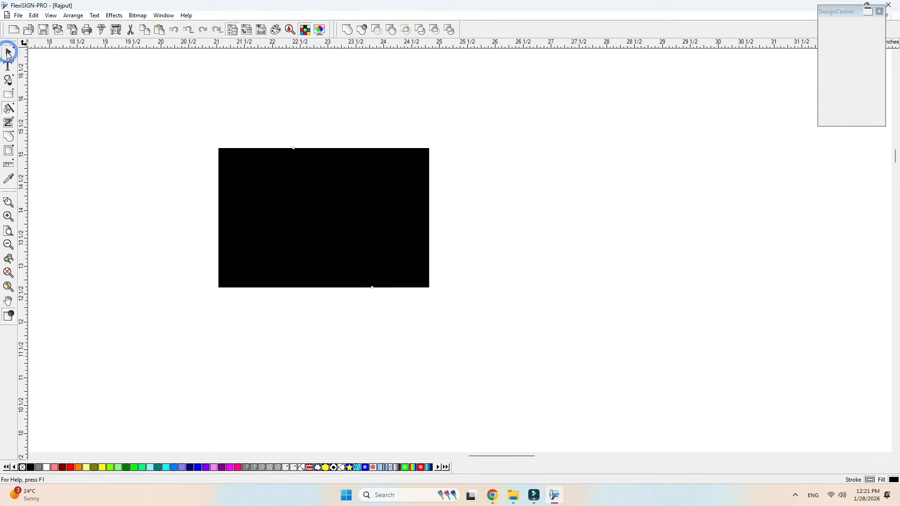
click(418, 106)
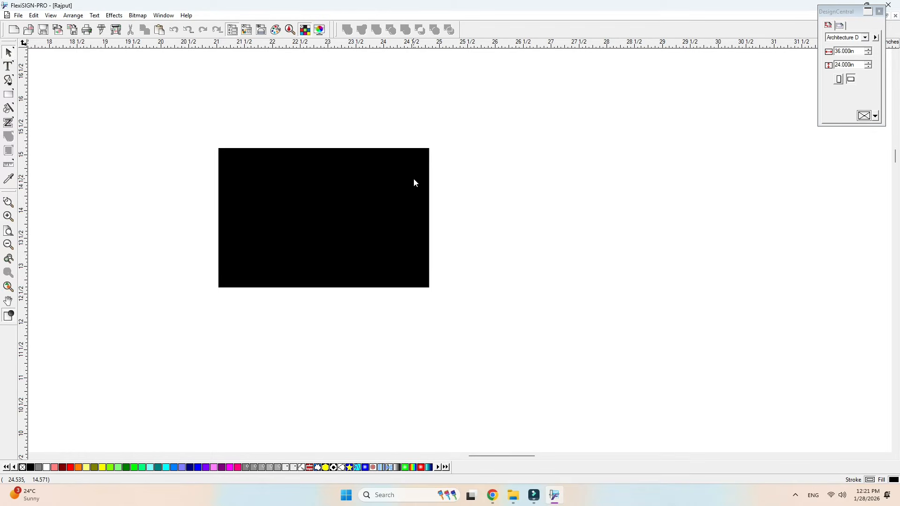
Step: Try deleting the right-hand piece of the cut rectangle and undo the deletion
click(414, 182)
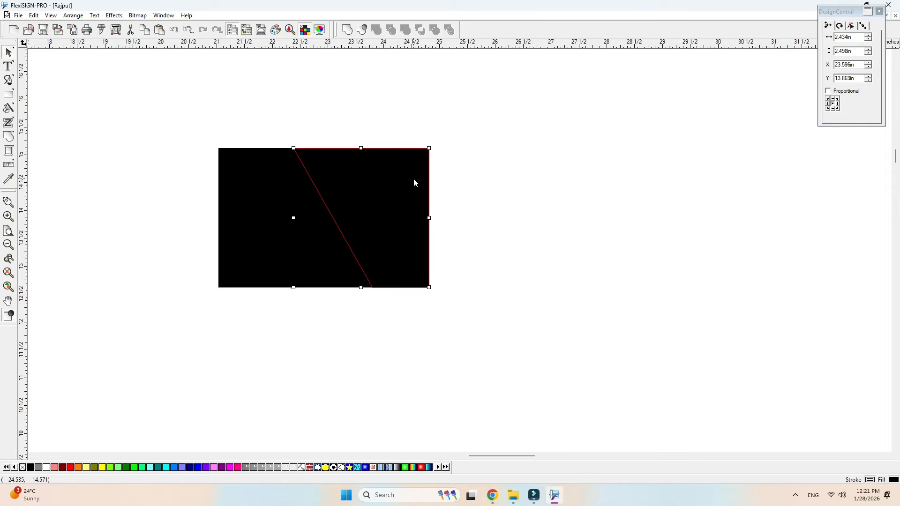
key(Delete)
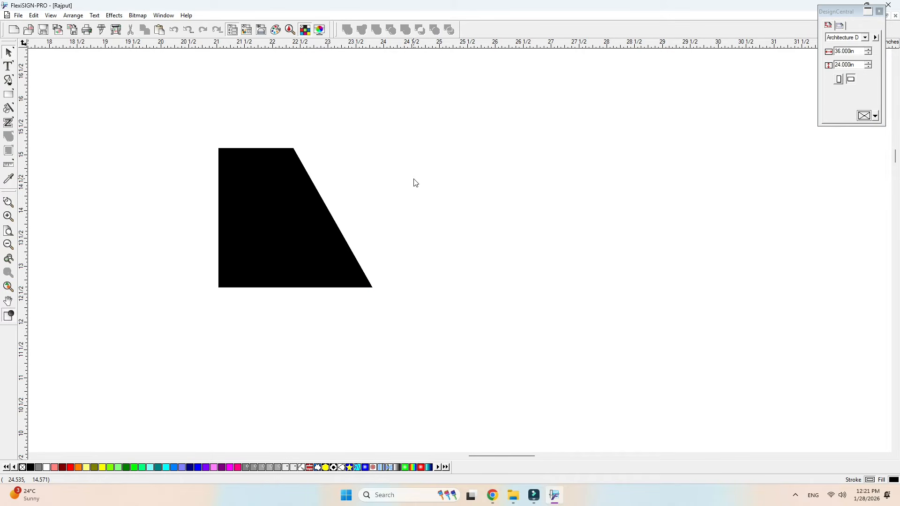
key(ctrl+z)
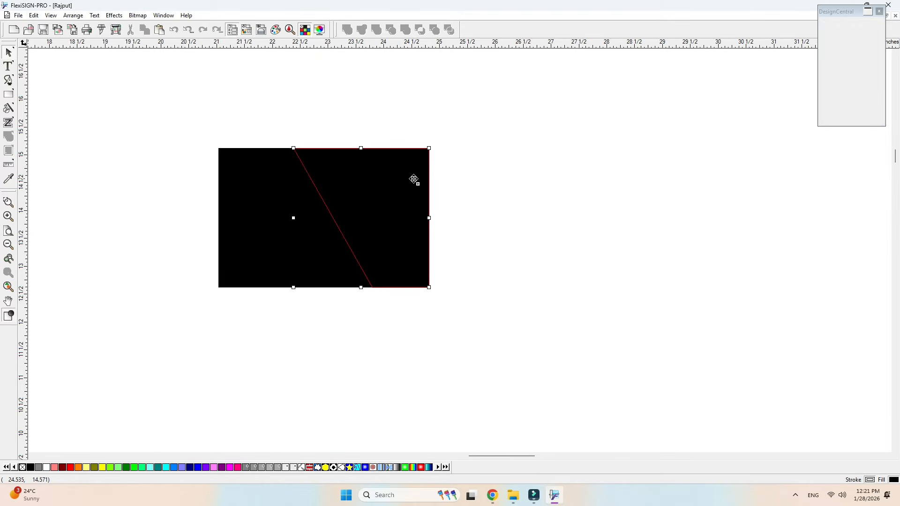
Step: Move the right-hand piece clear of the left one and slice each piece with a shallow diagonal Knife cut rising to the right
drag(419, 180, 470, 212)
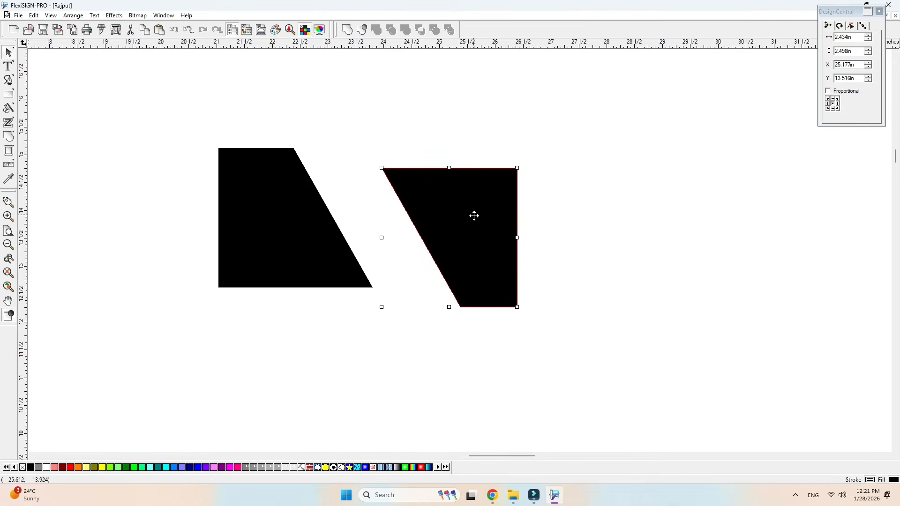
click(8, 109)
drag(188, 231, 364, 151)
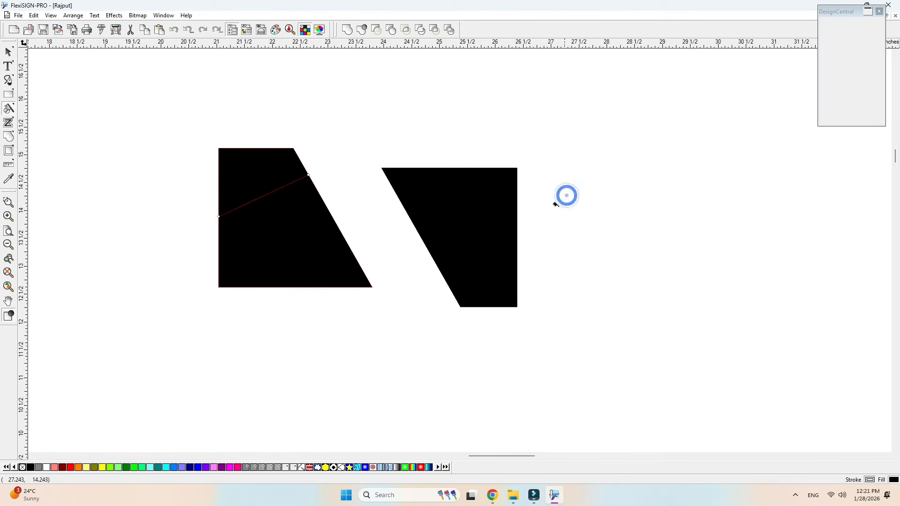
drag(567, 195, 405, 265)
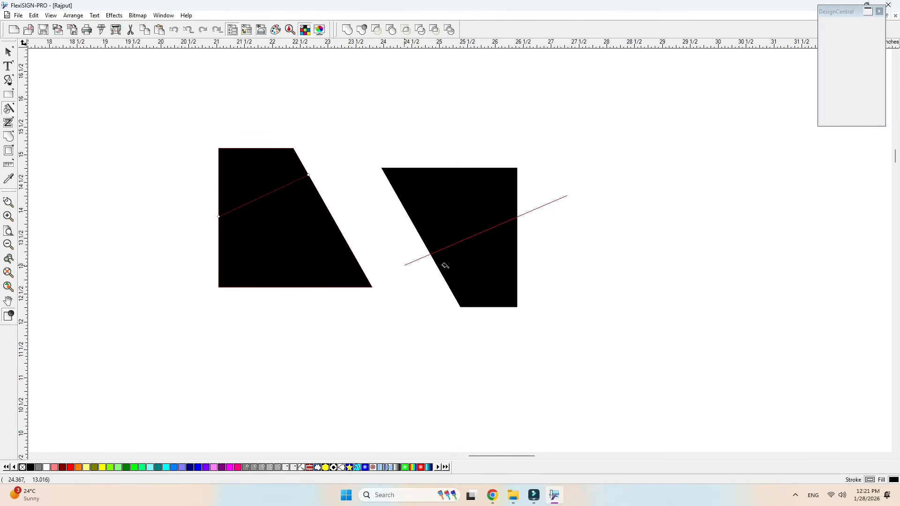
Step: Separate the sliced pieces by moving the upper-left piece up and the lower-right piece down and to the right
click(9, 51)
click(263, 102)
click(243, 152)
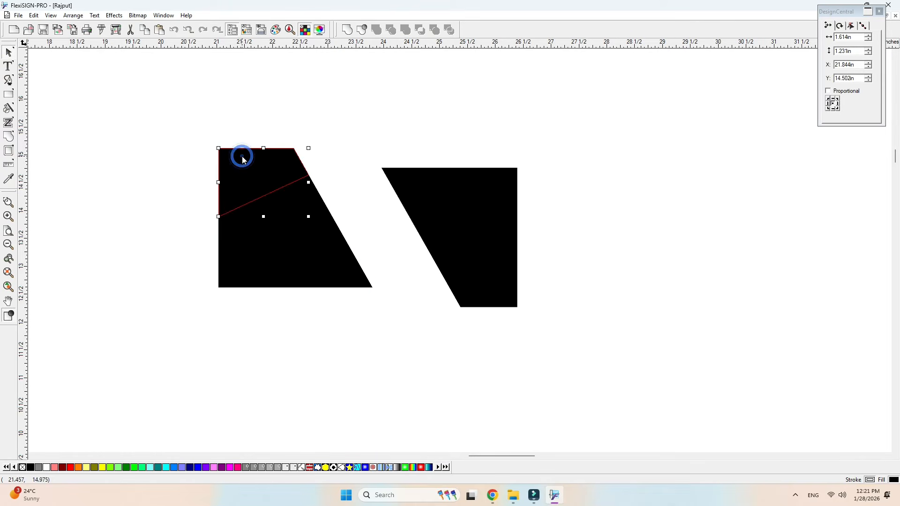
drag(243, 166, 234, 129)
click(500, 281)
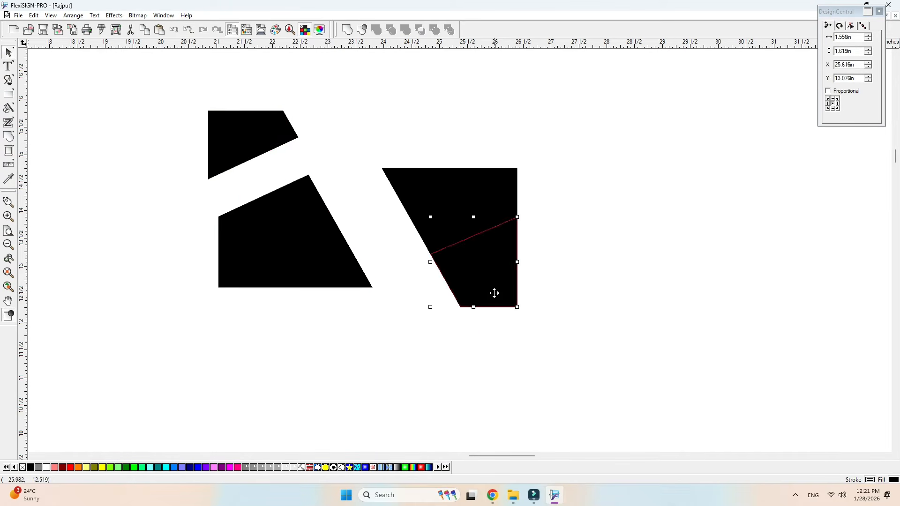
drag(495, 293, 524, 330)
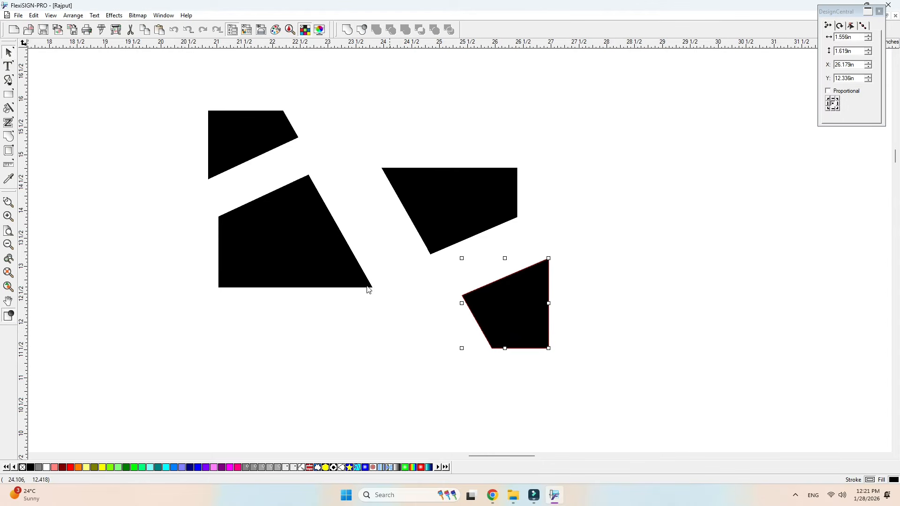
Step: Select all four pieces of the cut rectangle and delete them
drag(302, 209, 177, 95)
drag(578, 392, 583, 397)
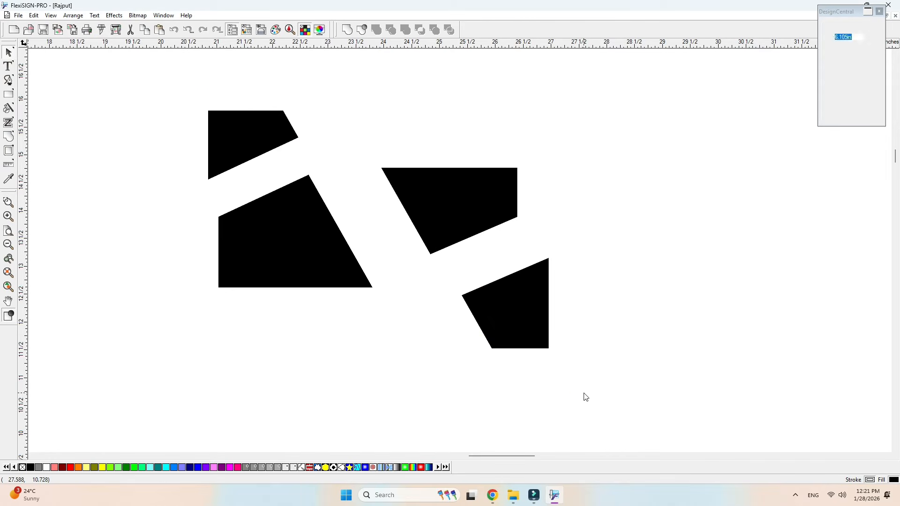
key(Delete)
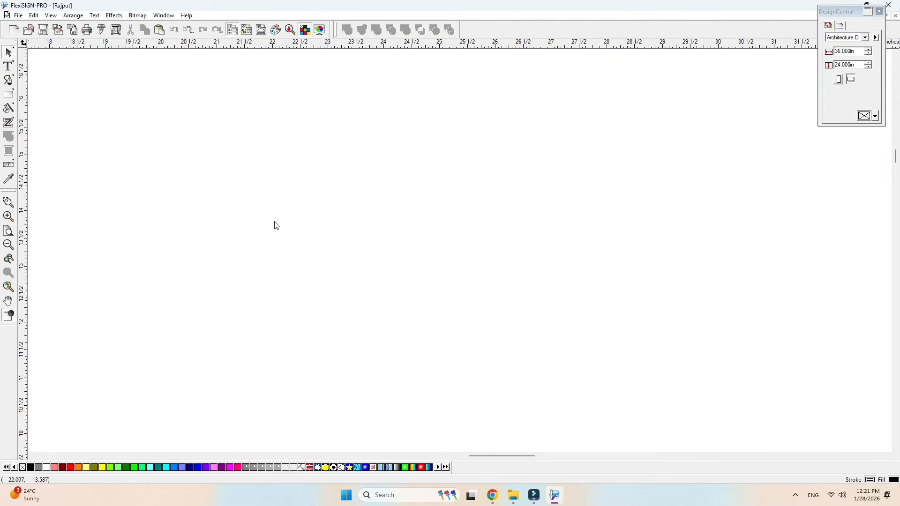
Step: Add a text object with a person's first name in capital Arial Black letters on the empty page
click(8, 66)
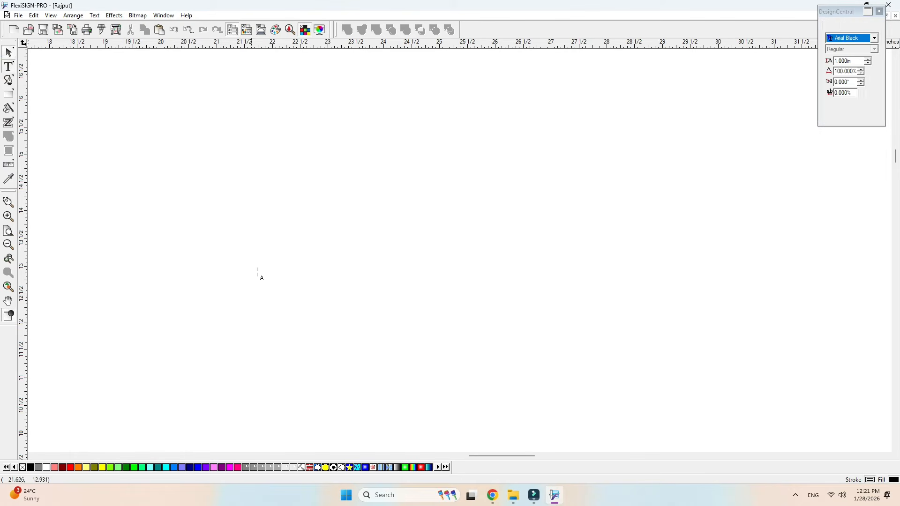
click(284, 144)
text(D)
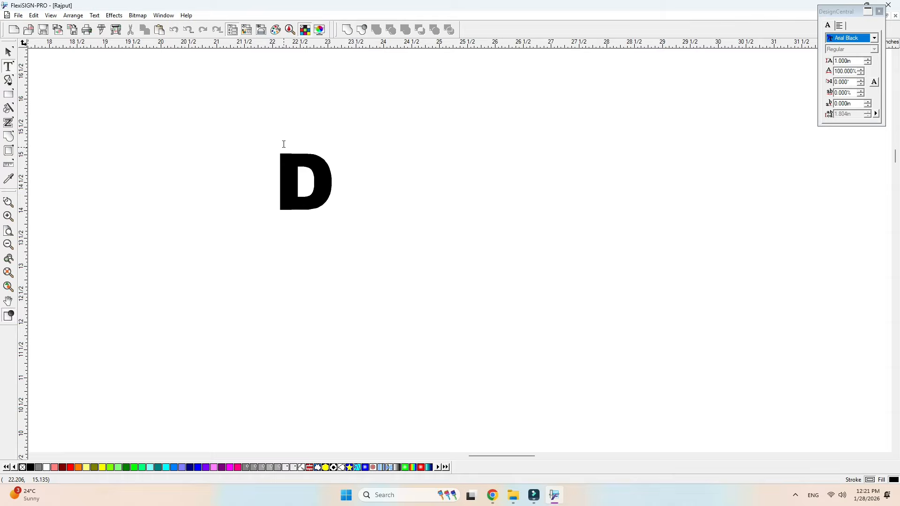
text(HEERAJ)
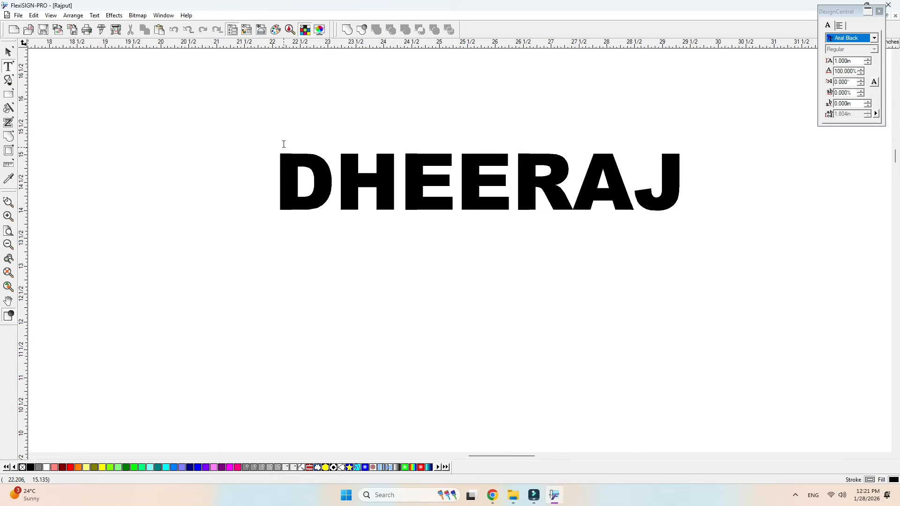
Step: Cut all the letters of the name horizontally through their middle with the Knife and clear the selection
click(9, 109)
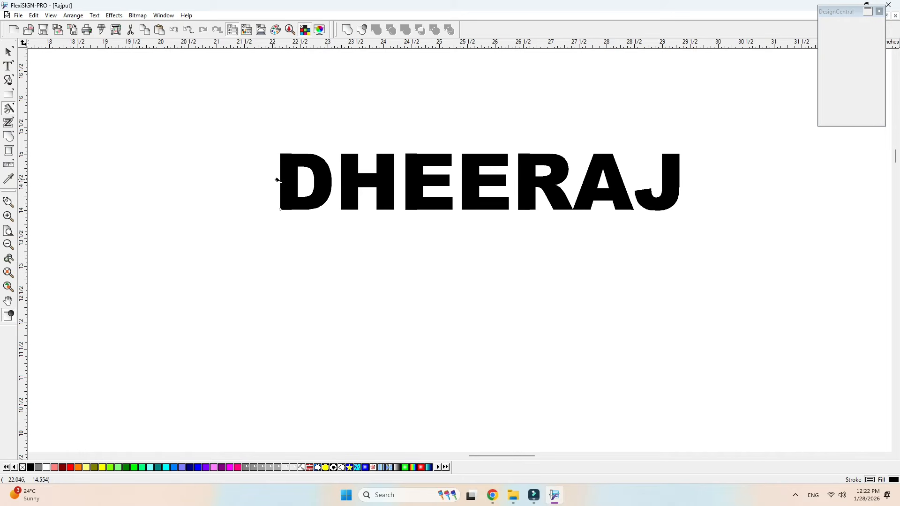
drag(272, 181, 701, 179)
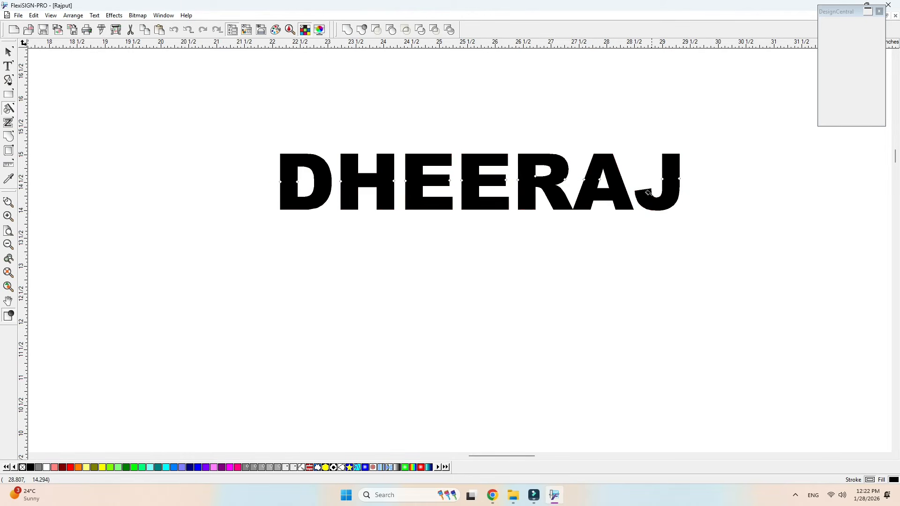
click(9, 50)
click(367, 155)
click(333, 120)
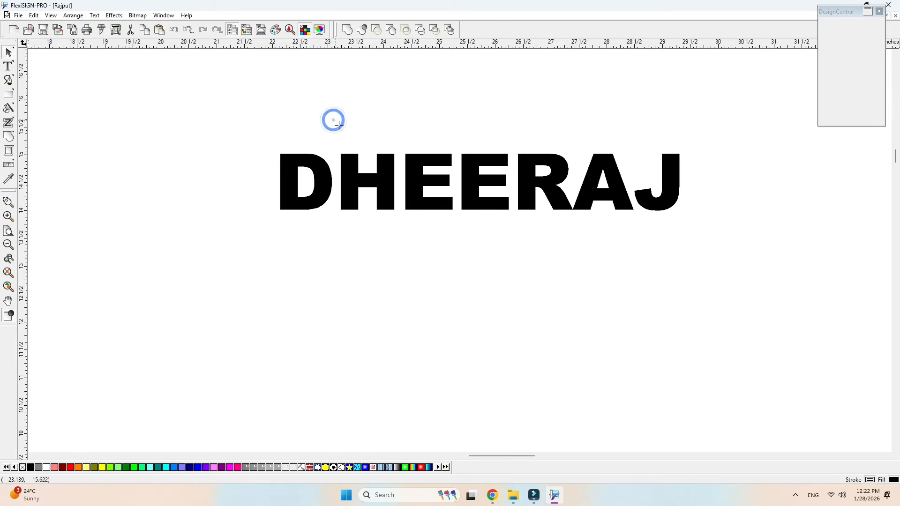
Step: Select the upper halves of all the cut letters and fill them with Red
drag(236, 125, 724, 159)
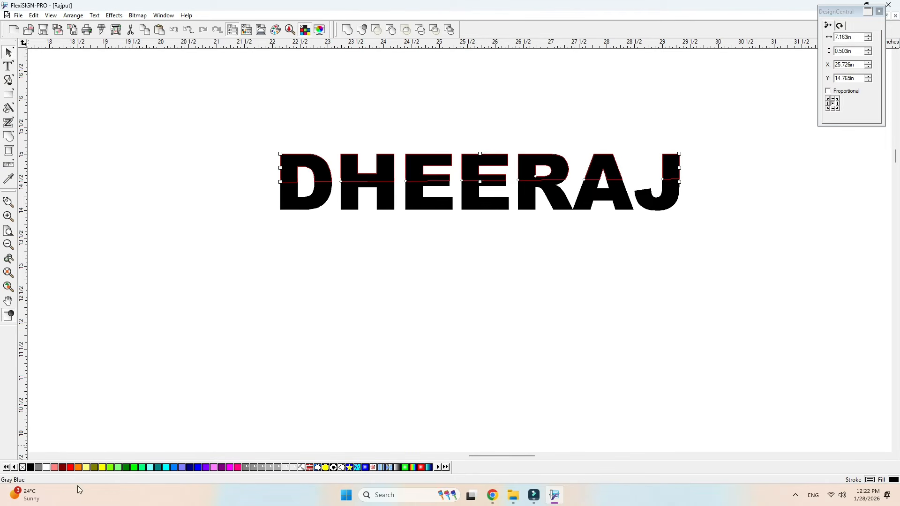
click(70, 467)
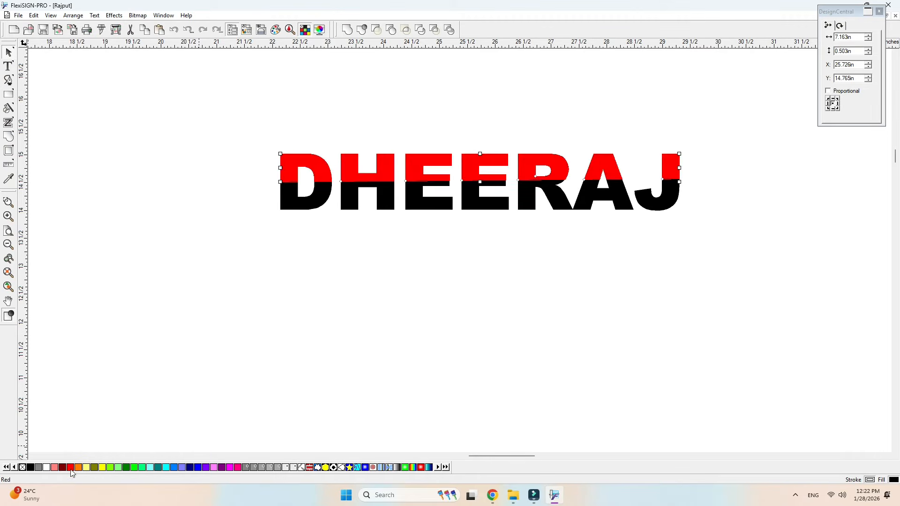
click(251, 325)
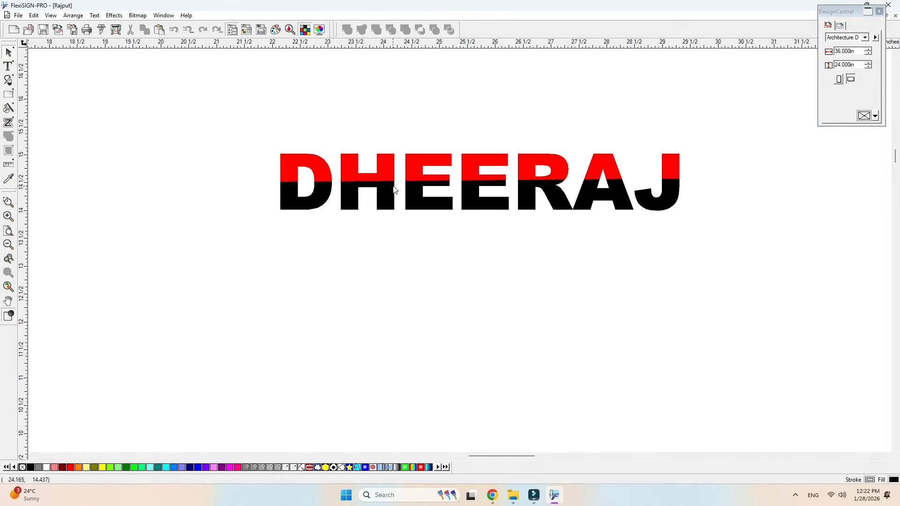
Step: Add the same first name in capitals as a second text object below the two-colour one
click(9, 53)
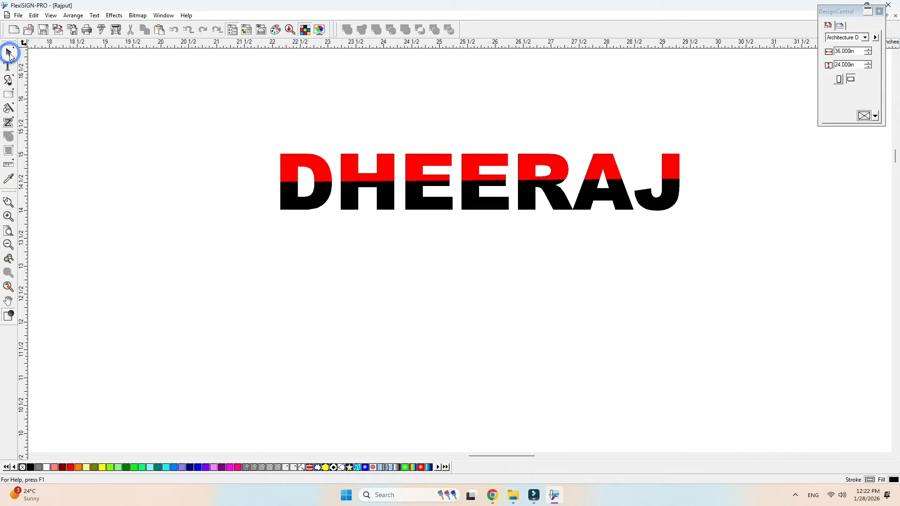
click(8, 67)
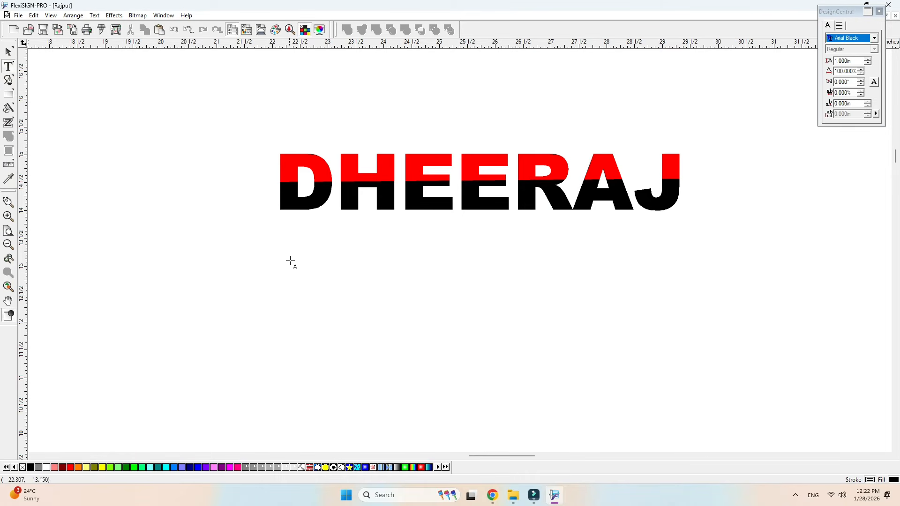
click(322, 308)
text(D)
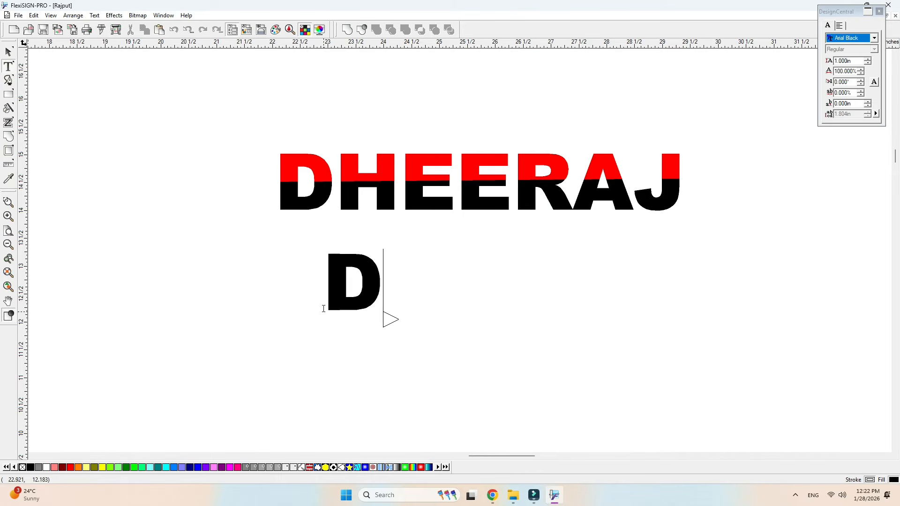
text(HEERA)
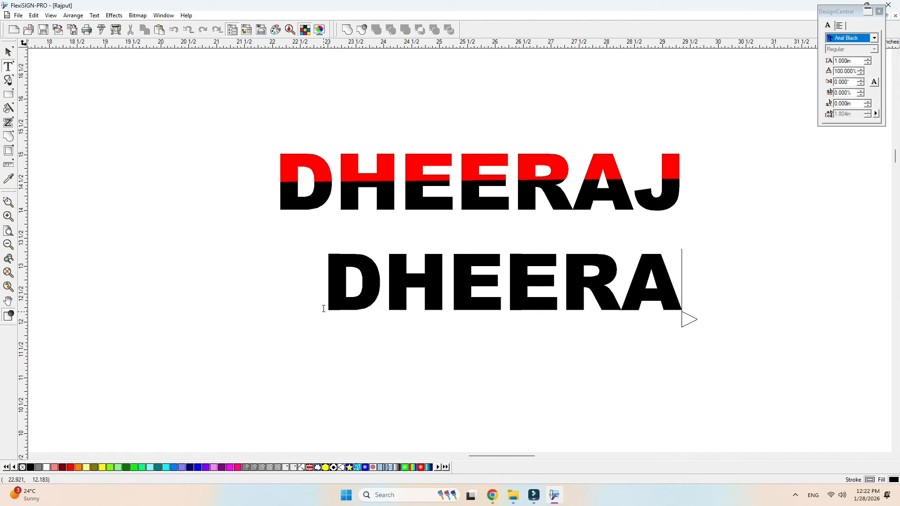
text(J)
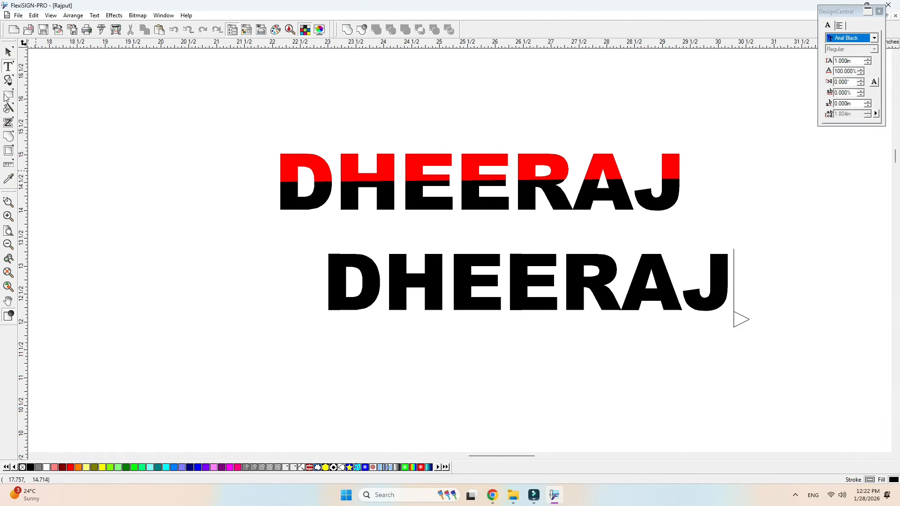
Step: Cut the lower name with two parallel rising diagonals, one from the first letter's base and one from the fourth letter's base
click(8, 108)
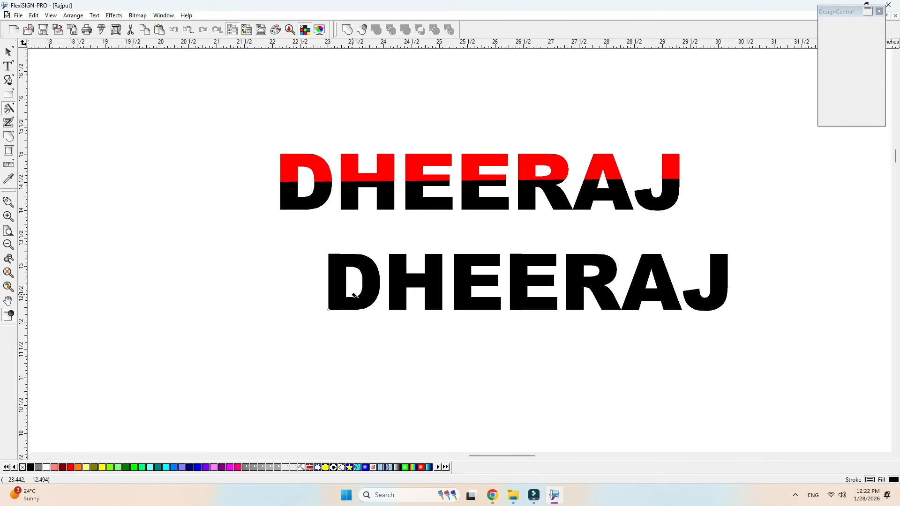
drag(324, 311, 626, 217)
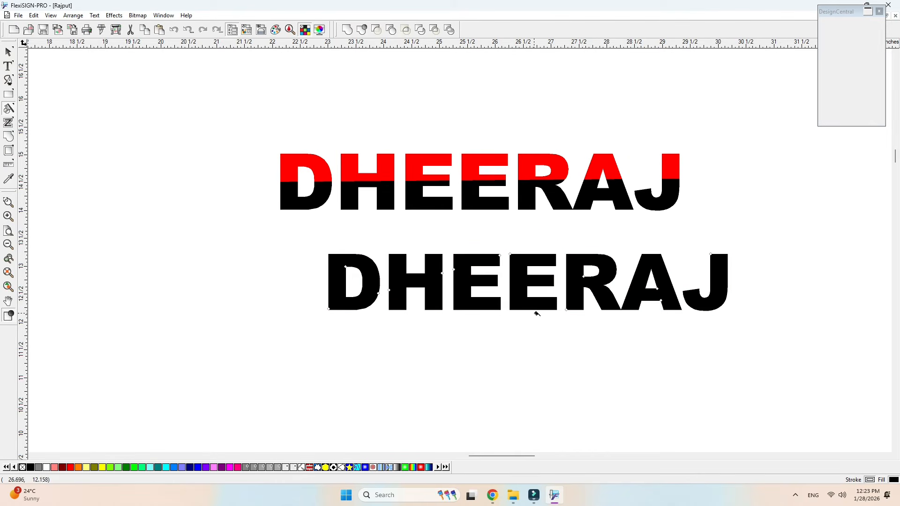
drag(529, 311, 761, 233)
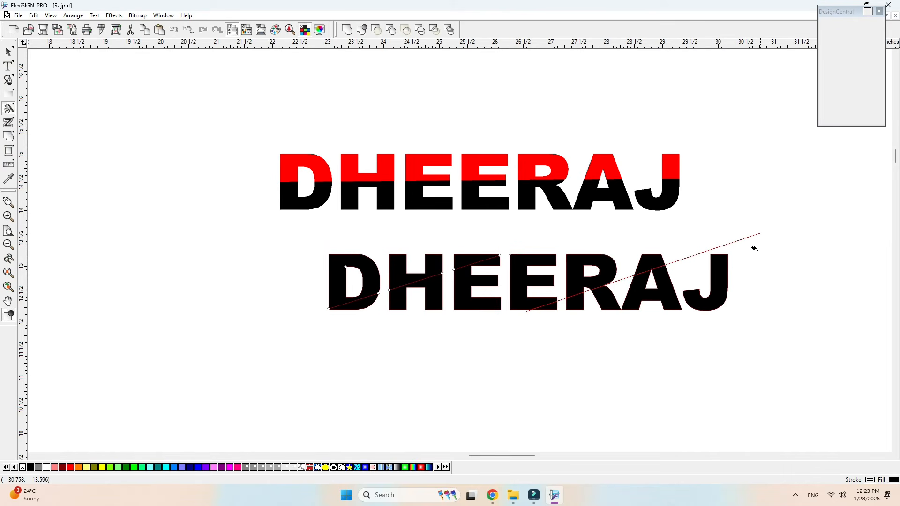
Step: Select the pieces above the first diagonal cut in the lower name's first three letters and fill them with Red
click(8, 51)
drag(313, 240, 510, 254)
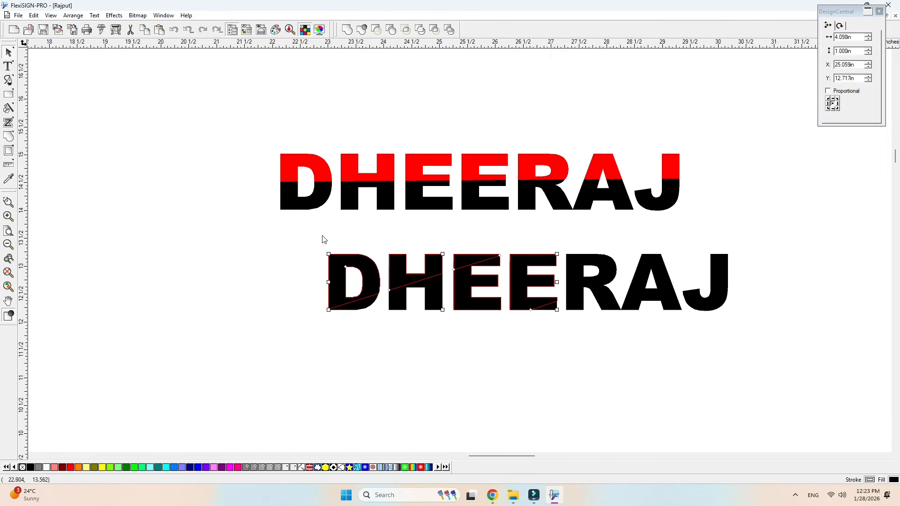
drag(324, 239, 463, 255)
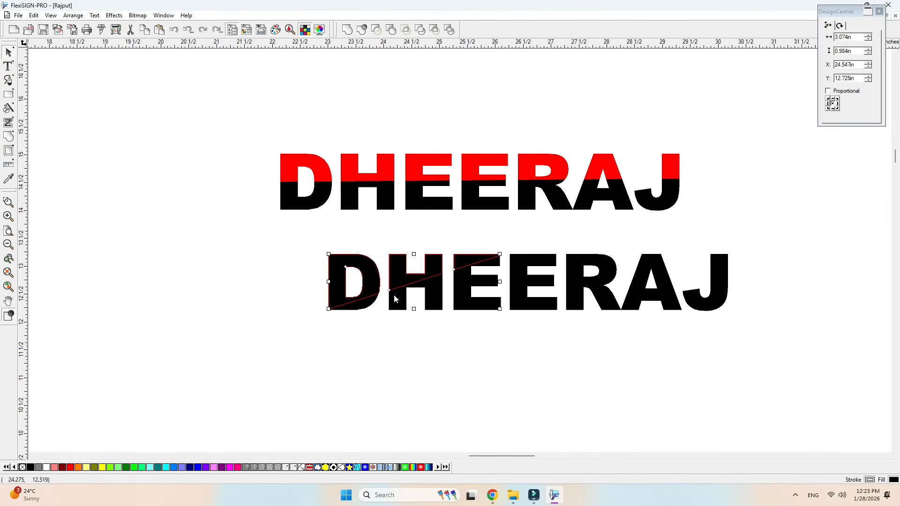
click(68, 468)
click(288, 380)
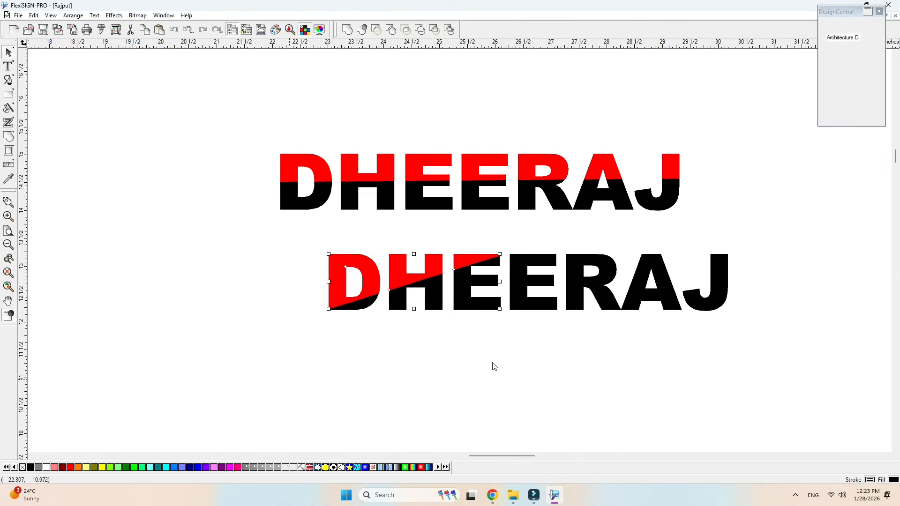
Step: Select the pieces below the second diagonal cut in the lower name's last four letters and fill them with Blue
click(757, 306)
drag(756, 302, 574, 334)
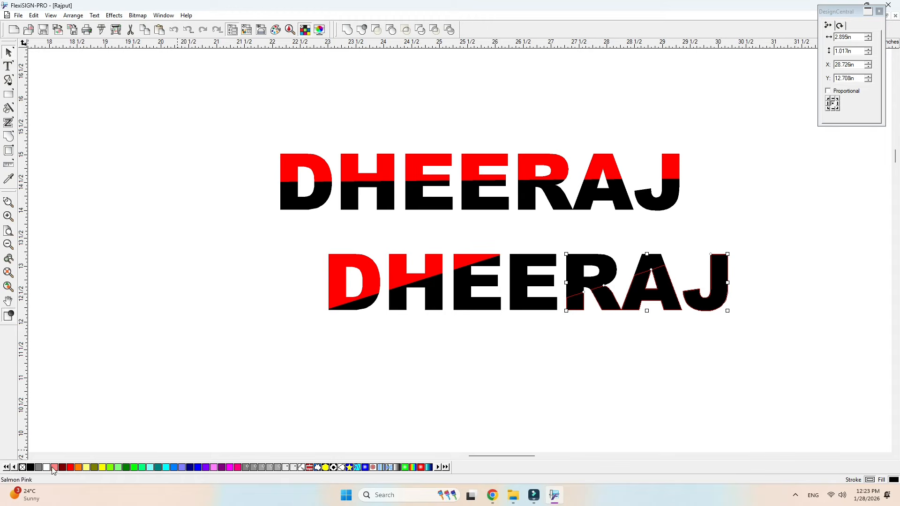
click(201, 468)
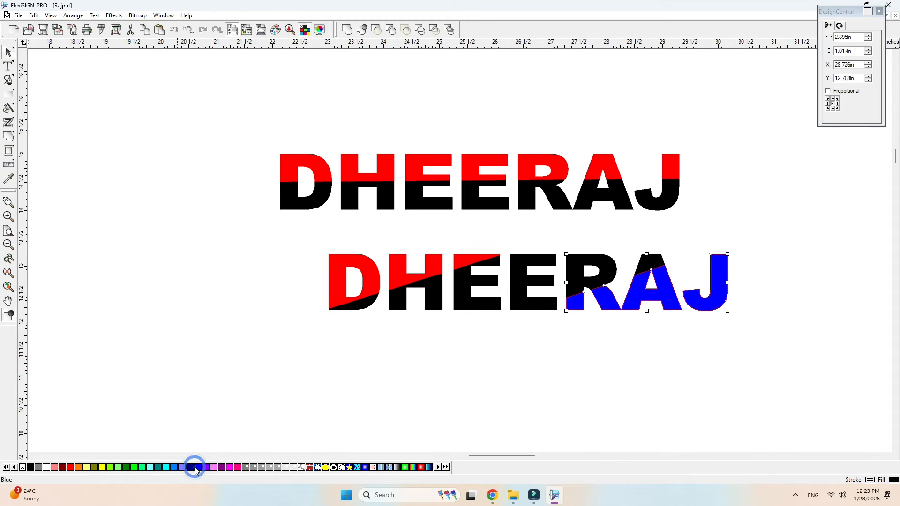
click(550, 306)
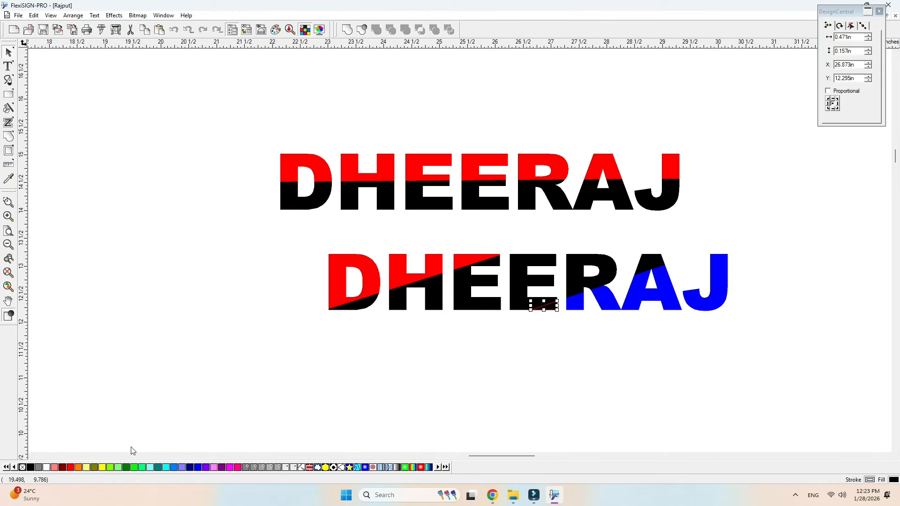
click(201, 468)
click(422, 364)
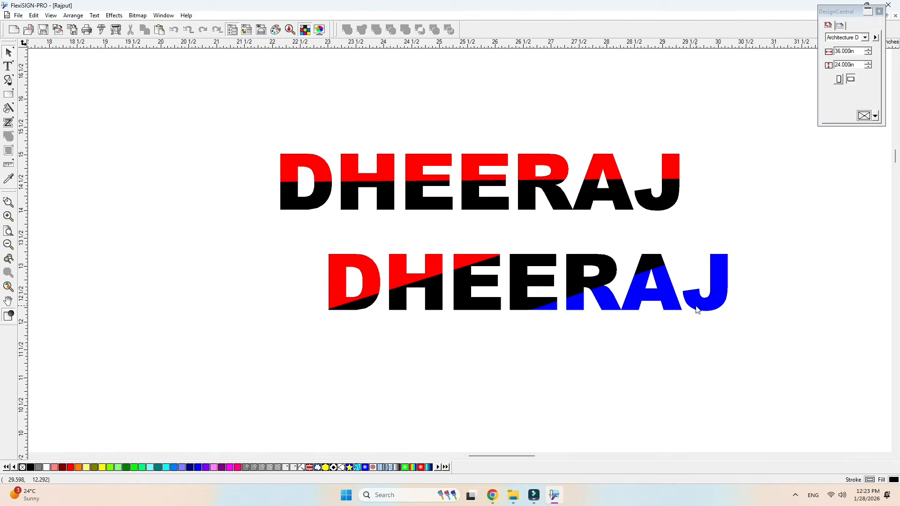
Step: Delete all pieces of the lower three-colour name and of the upper two-colour name
drag(300, 247, 781, 351)
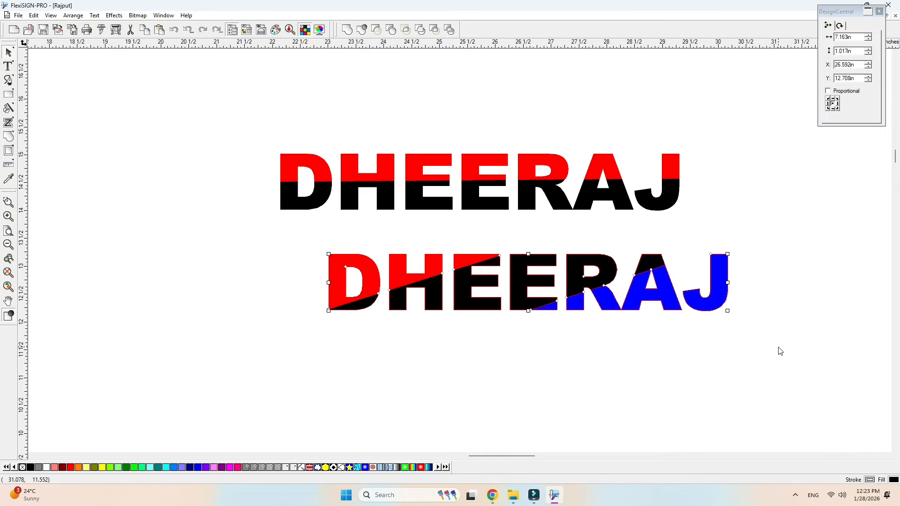
key(Delete)
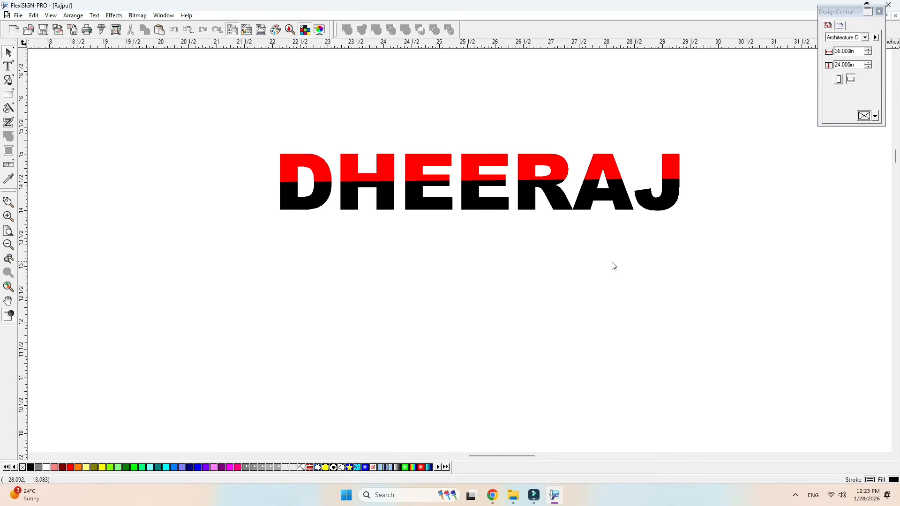
drag(212, 126, 743, 337)
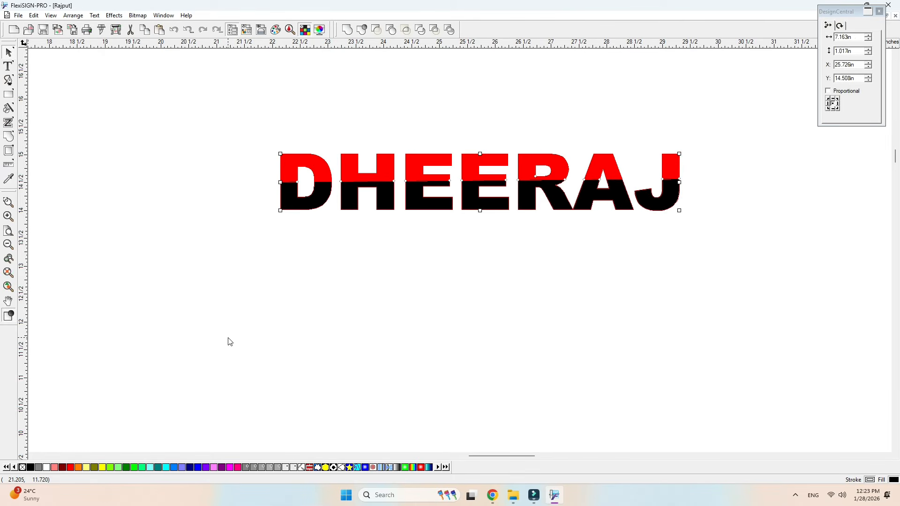
key(Delete)
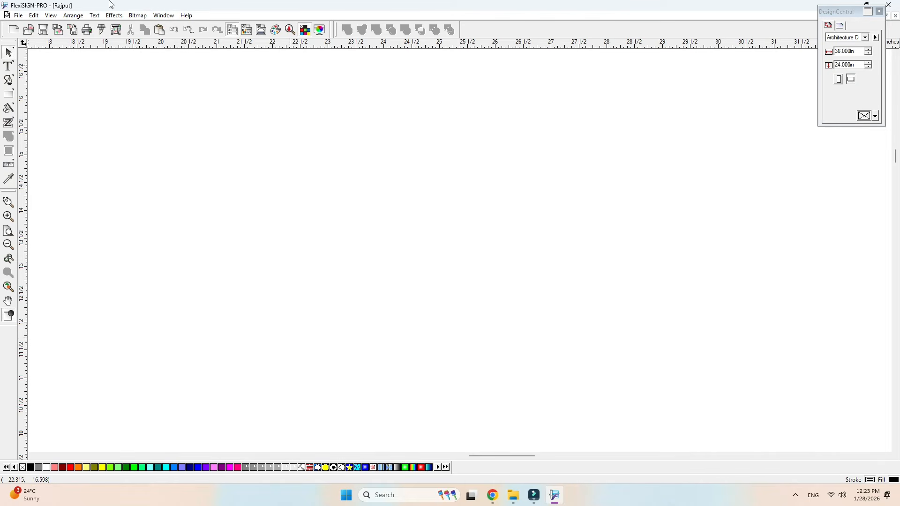
Step: Add the text POLICE in Arial Black and Knife-cut it diagonally from the base of the P up past the top of the E
click(8, 66)
click(332, 275)
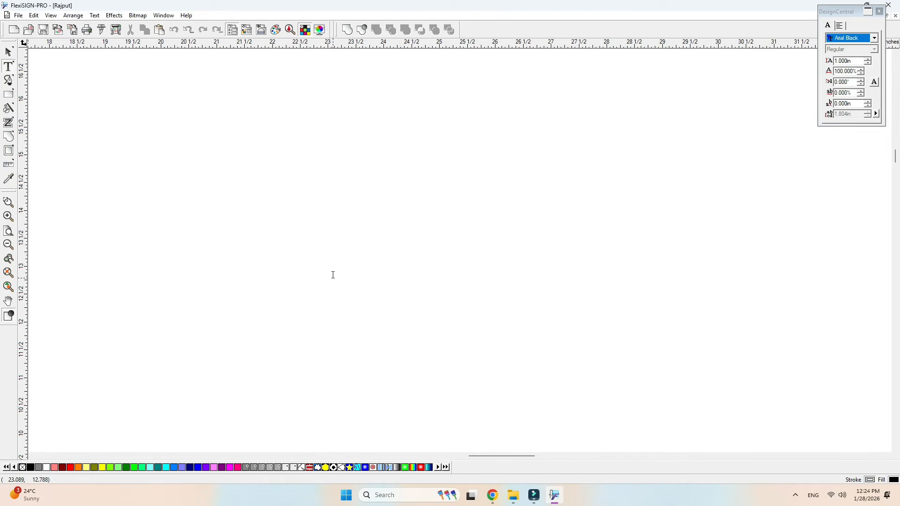
text(POLICE)
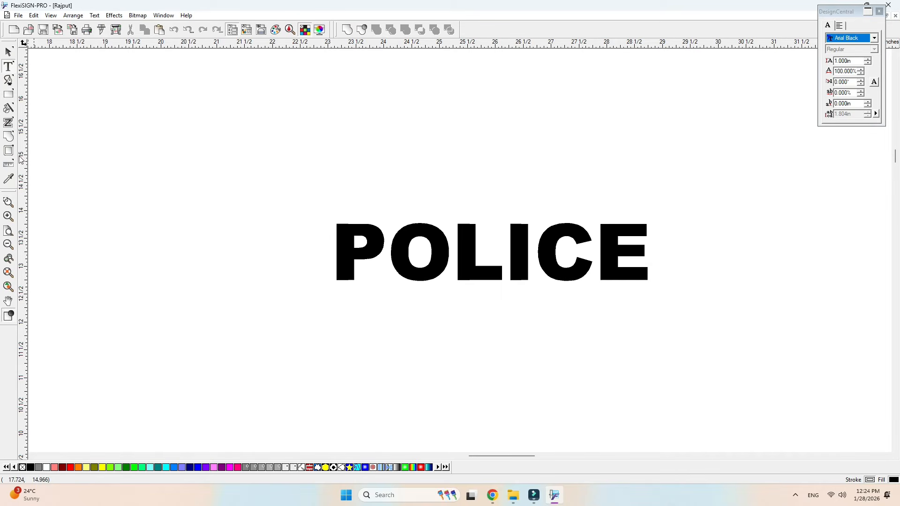
click(8, 108)
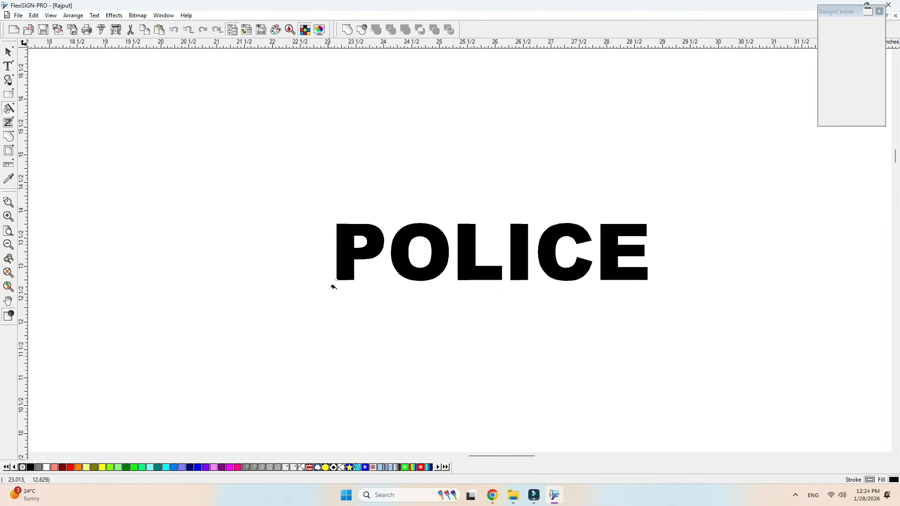
drag(336, 282, 704, 215)
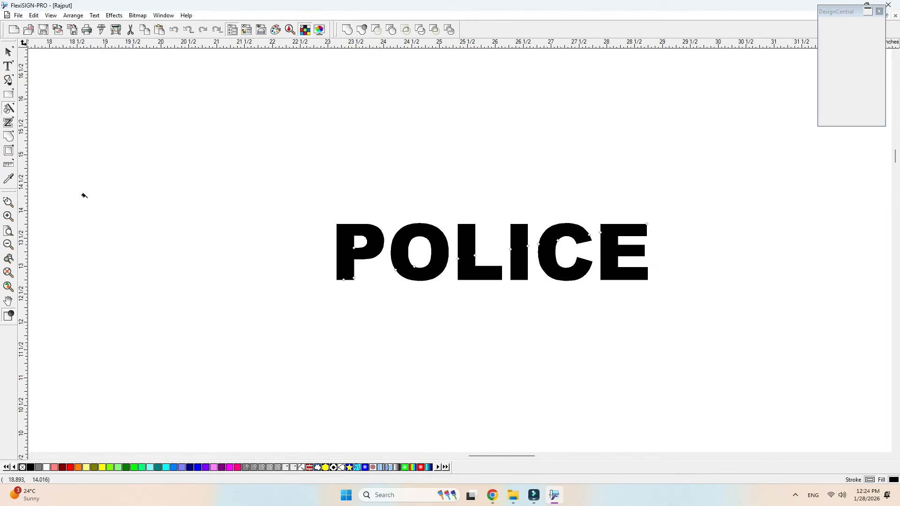
Step: Select the pieces above the diagonal cut in all letters of POLICE and fill them with Red
click(9, 51)
drag(316, 217, 601, 225)
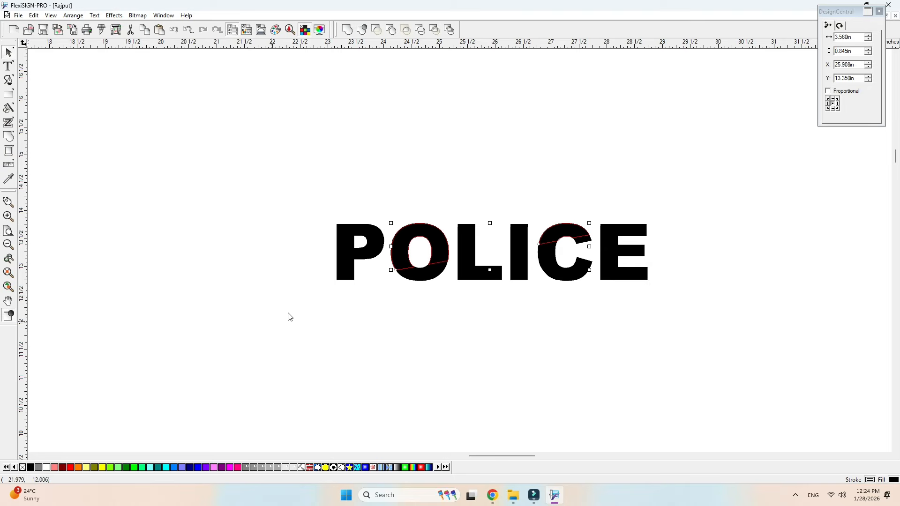
drag(324, 197, 581, 229)
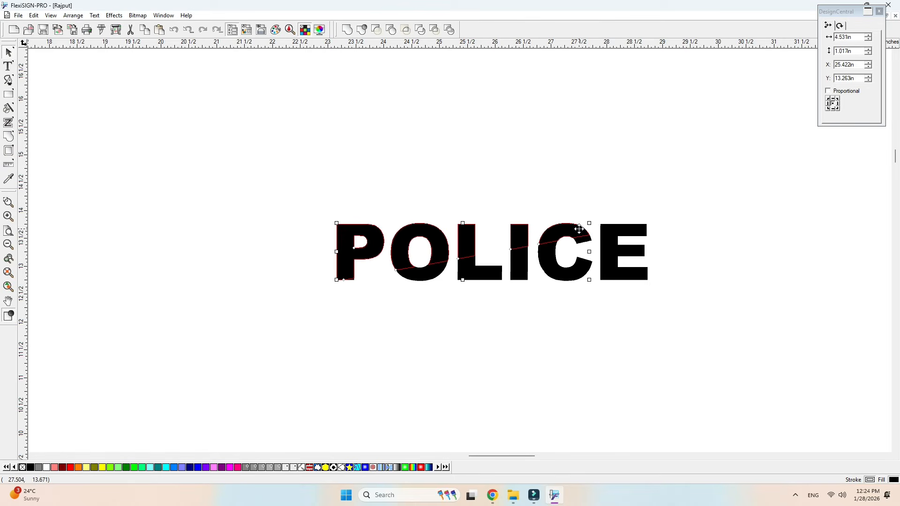
click(70, 467)
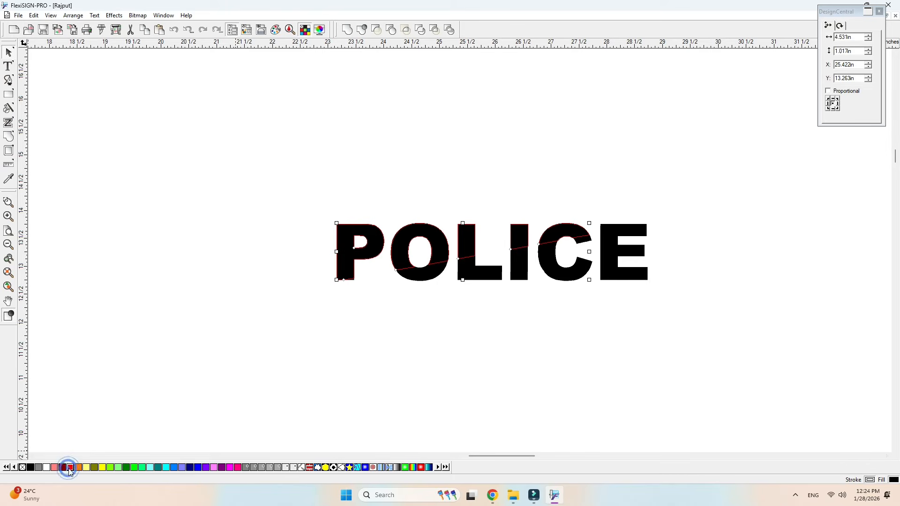
click(398, 400)
drag(592, 214, 650, 237)
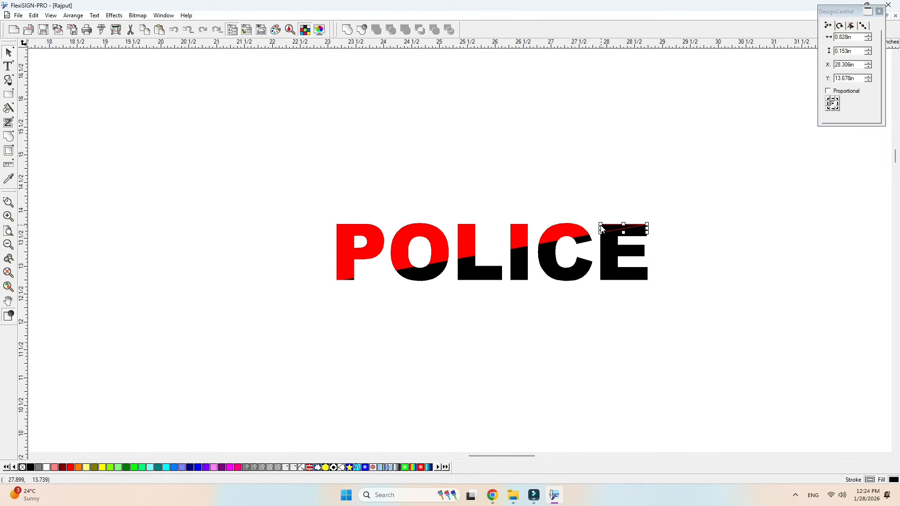
click(71, 467)
click(510, 303)
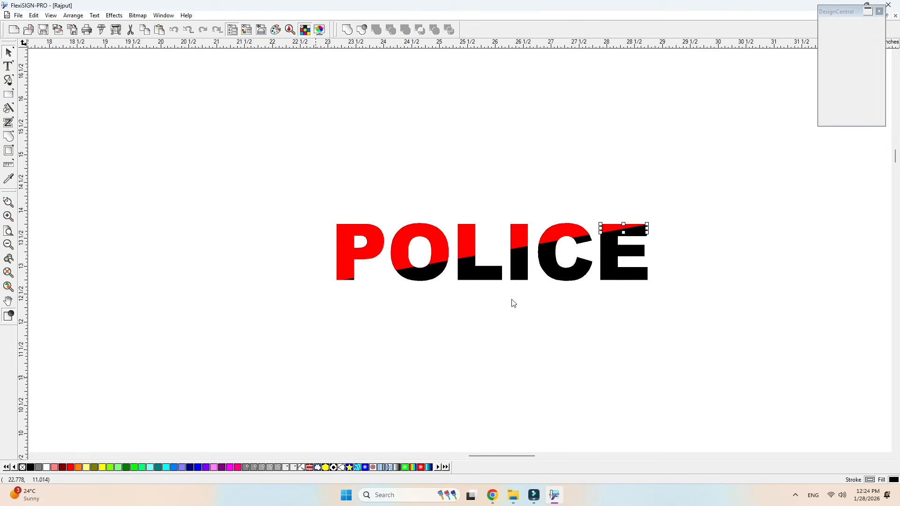
Step: Fill the POLICE pieces below the cut with Blue, including the C's upper tip, and keep the P's large upper piece Red
drag(677, 282, 351, 280)
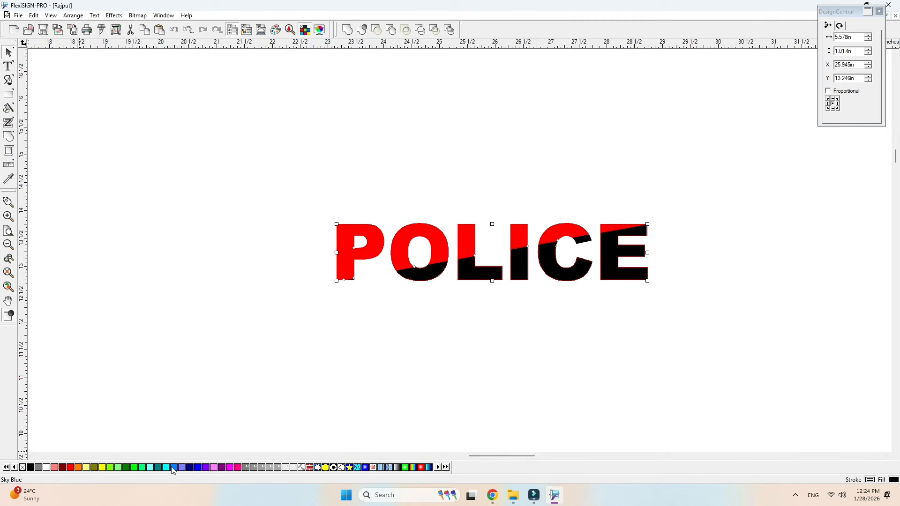
click(197, 469)
click(344, 243)
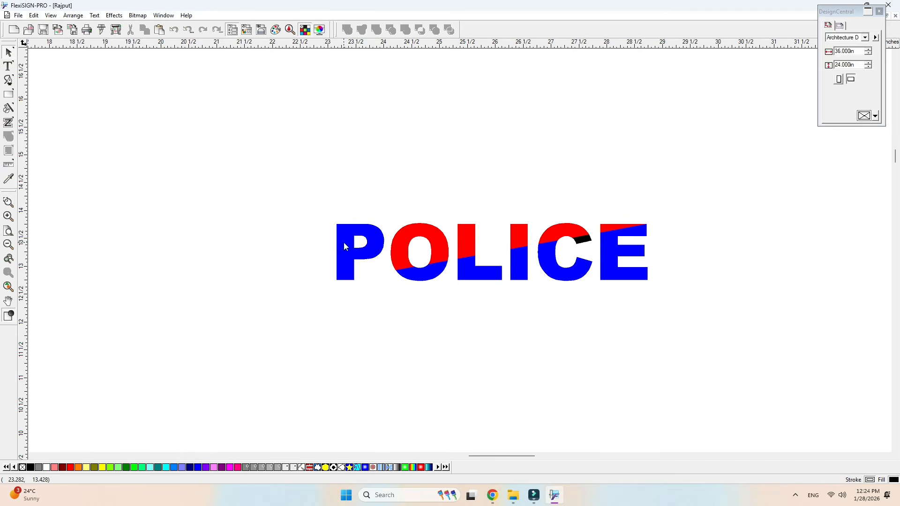
click(70, 468)
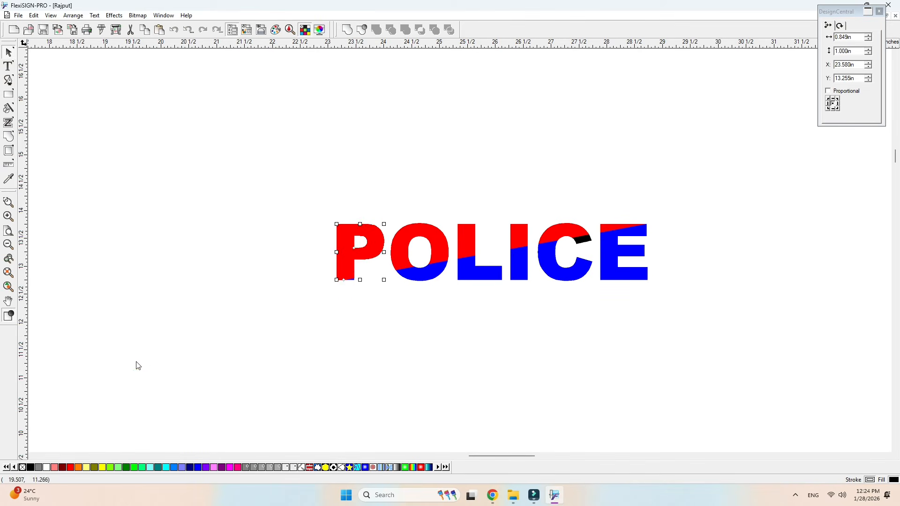
click(123, 384)
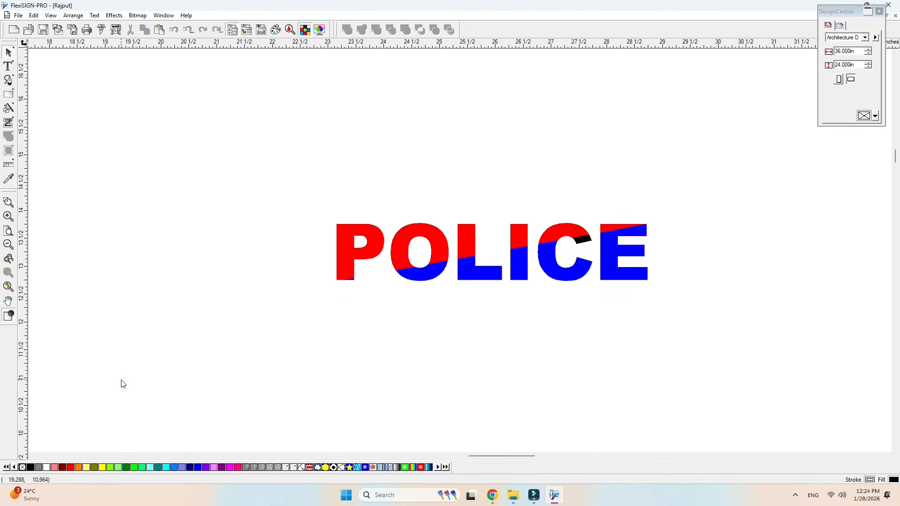
click(580, 244)
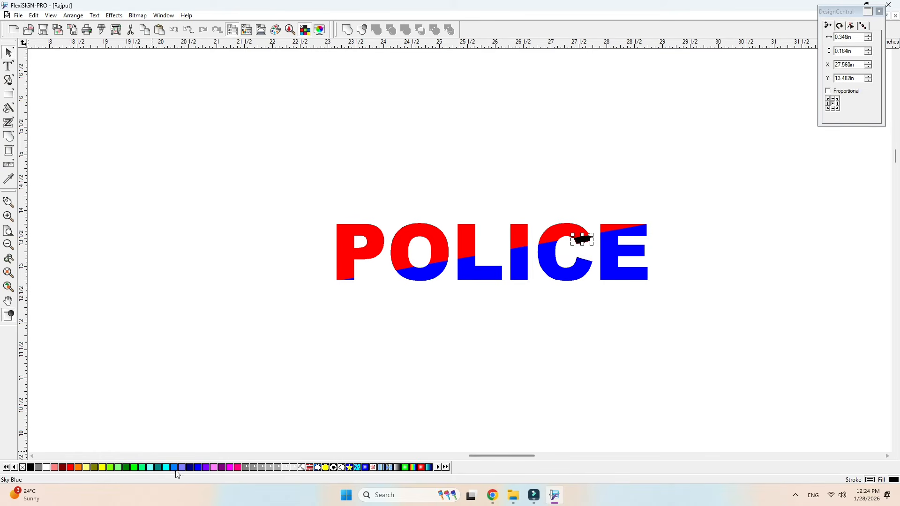
click(198, 467)
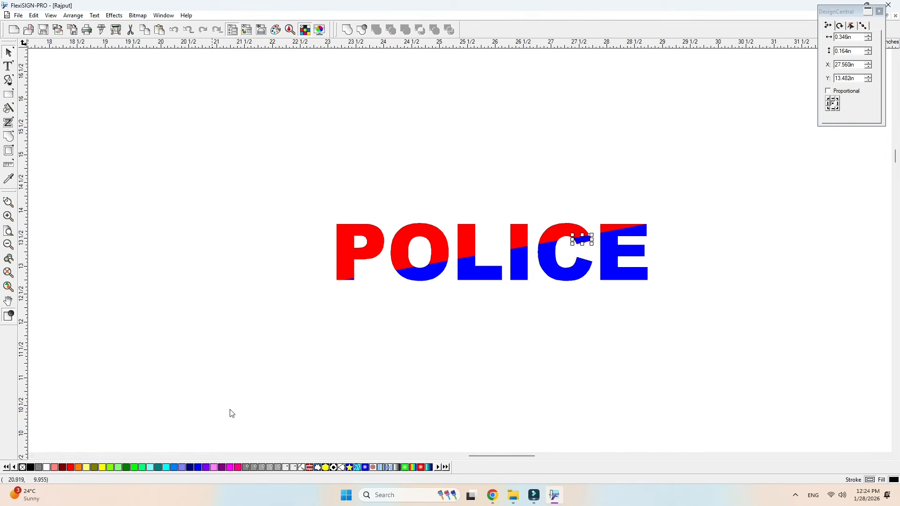
click(280, 309)
Step: Select all pieces of the red and blue POLICE text and delete them
drag(294, 199, 838, 416)
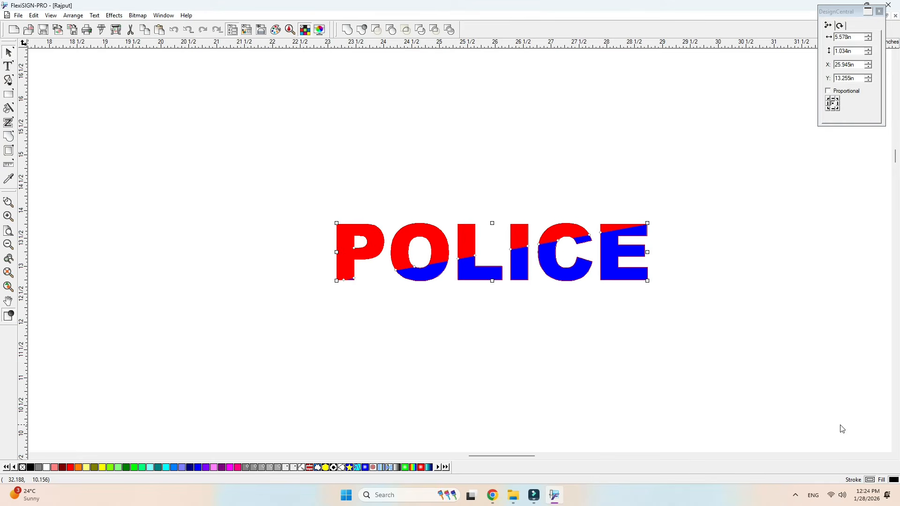
drag(289, 185, 725, 404)
drag(277, 141, 745, 302)
key(Delete)
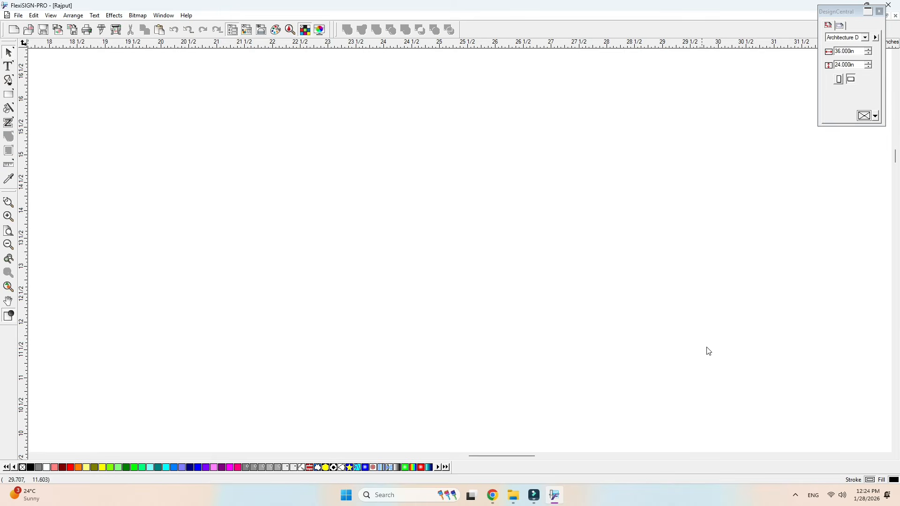
Step: Draw a black rectangle about 2.6 in wide and 1.8 in high on the empty page
click(8, 94)
drag(308, 196, 453, 298)
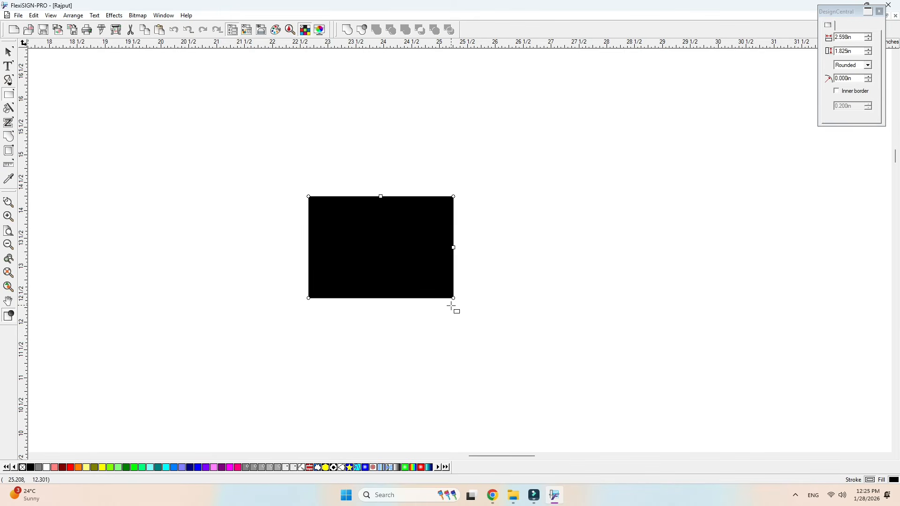
click(452, 305)
Step: Cut the rectangle's outline open near the middle of its right edge with Scissors, and undo the cut
click(8, 108)
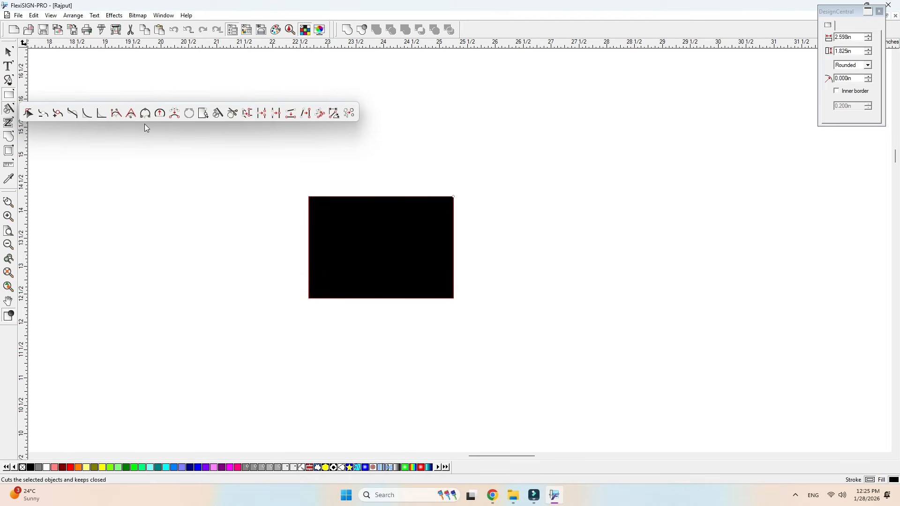
click(233, 114)
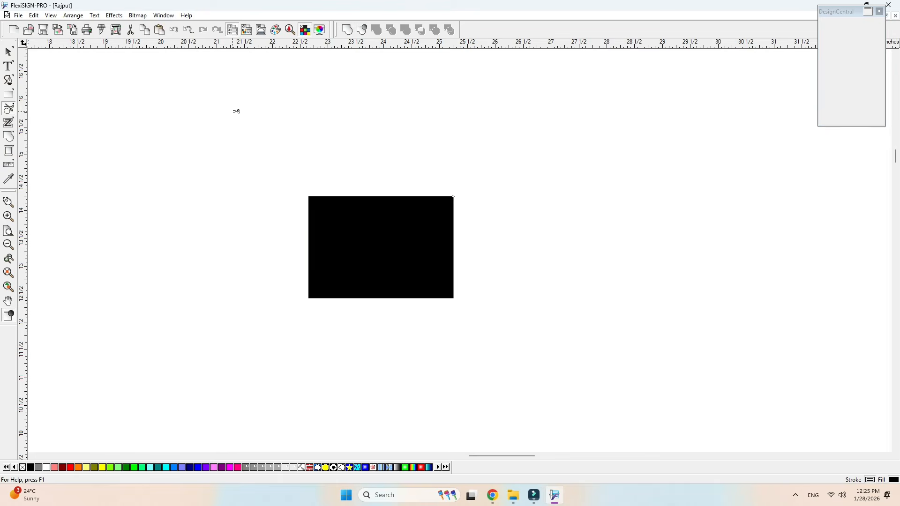
click(455, 252)
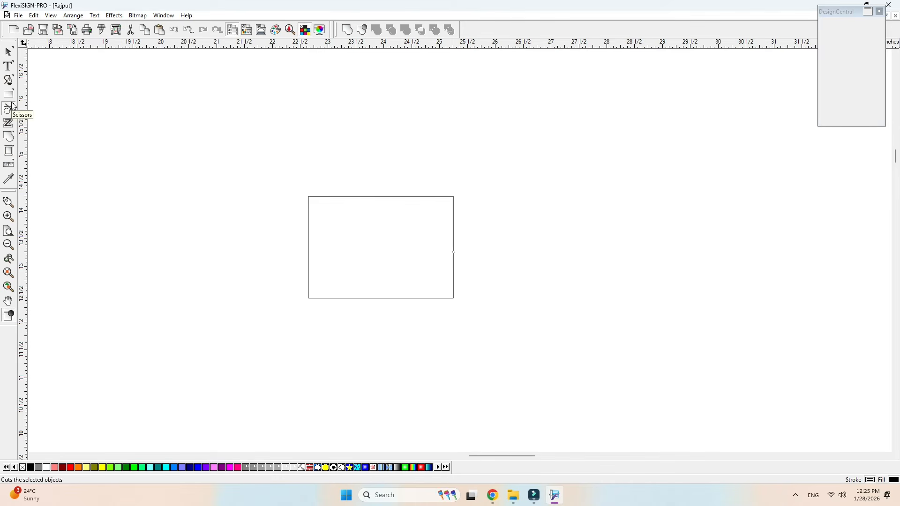
key(ctrl+z)
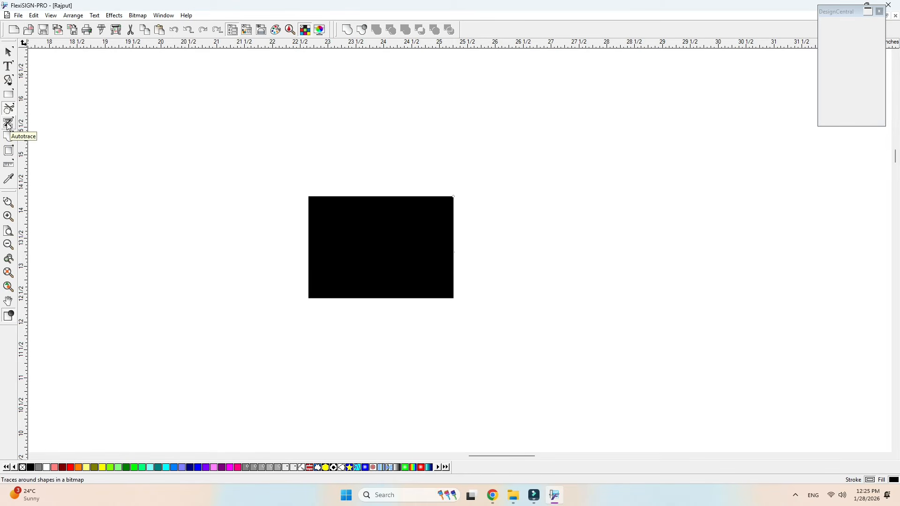
Step: Show the Autotrace tool's settings, and delete the black rectangle from the page
click(8, 124)
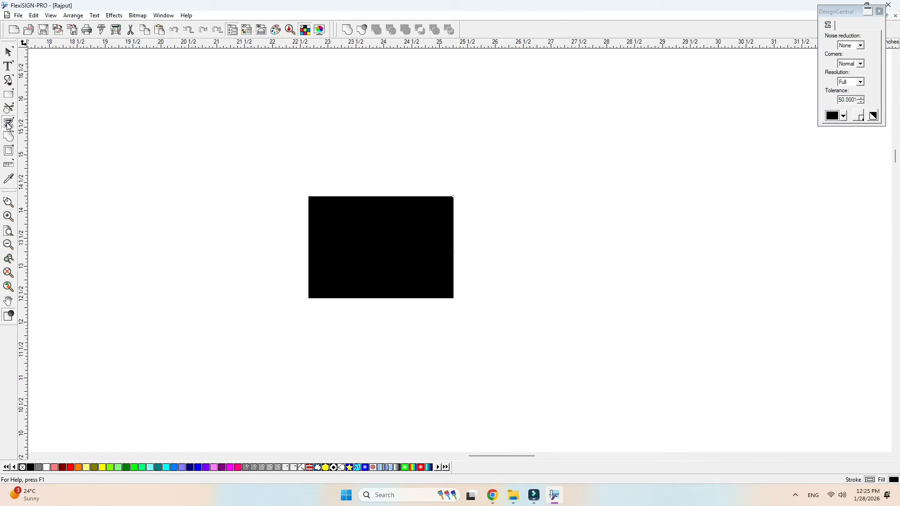
click(9, 56)
click(358, 203)
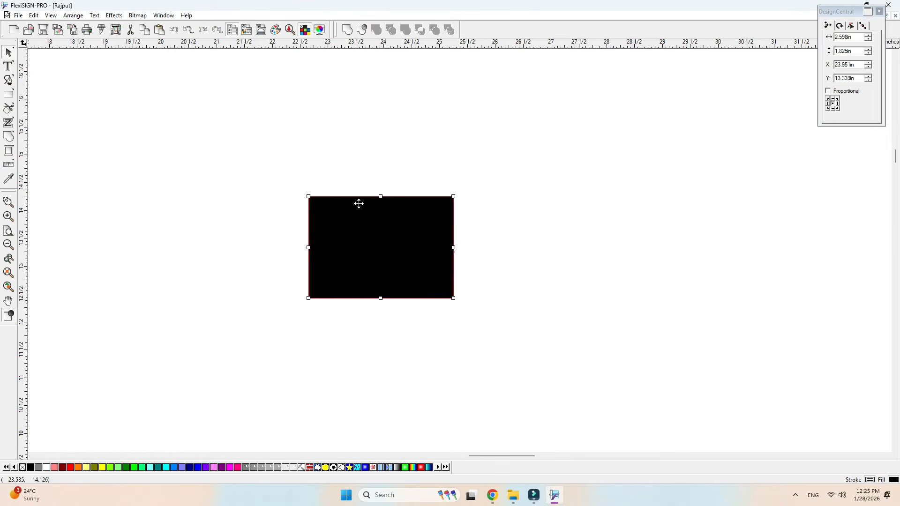
drag(232, 161, 622, 427)
key(Delete)
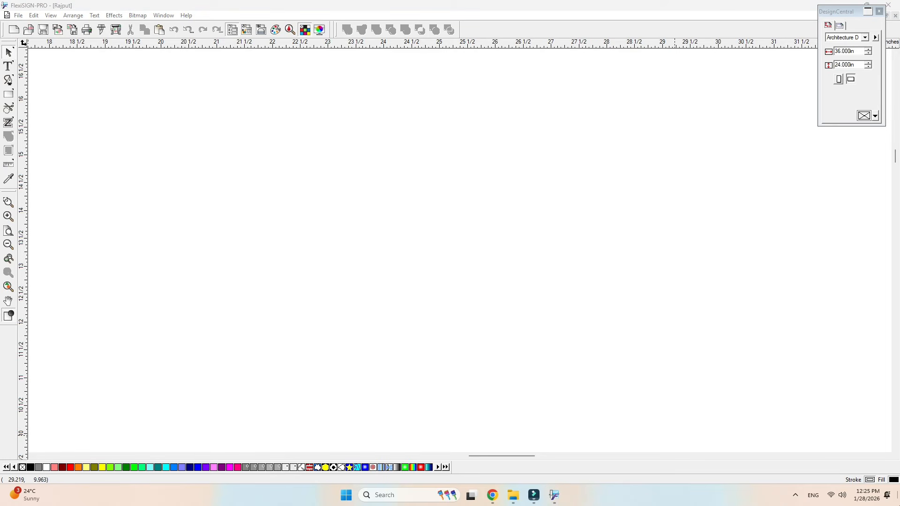
Step: Bring the Mickey Mouse screenshot from the desktop into FlexiSIGN-PRO and place it on the empty page
click(898, 495)
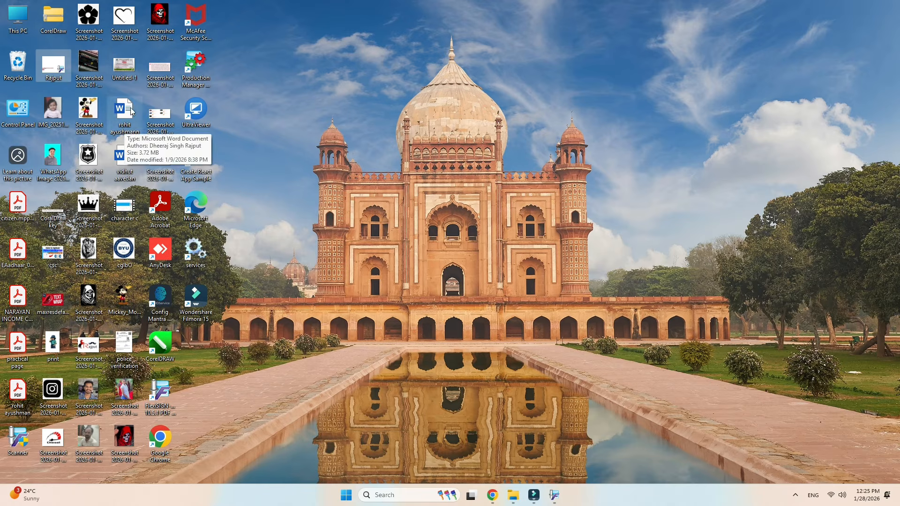
click(94, 125)
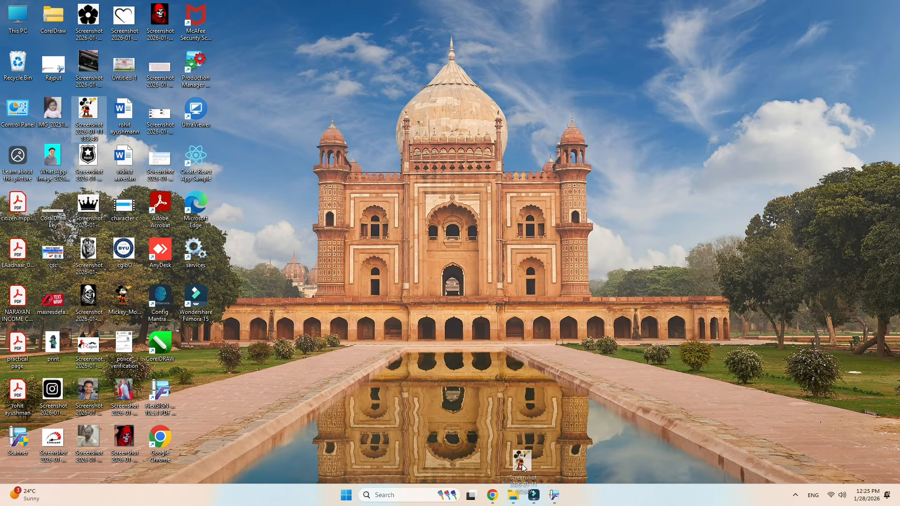
drag(555, 497, 382, 219)
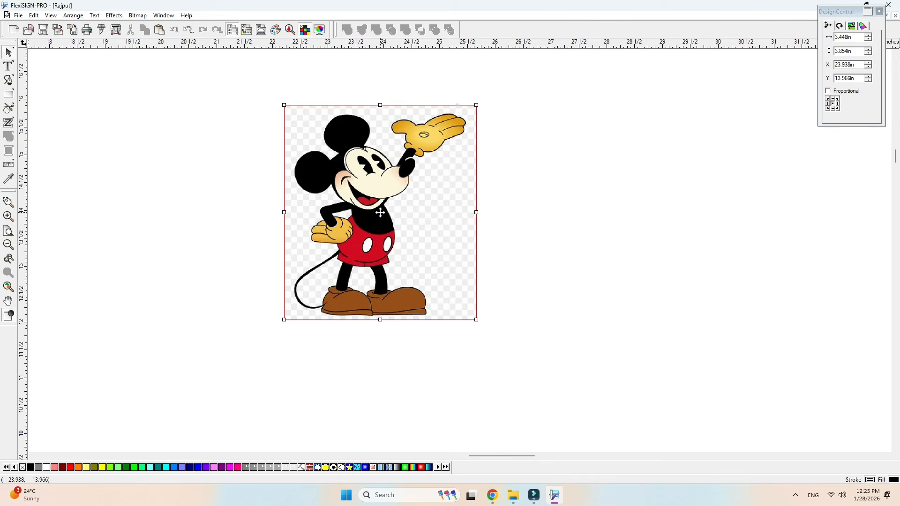
Step: Autotrace the whole Mickey Mouse image, and move the bitmap to the right, clear of the traced outlines
click(10, 122)
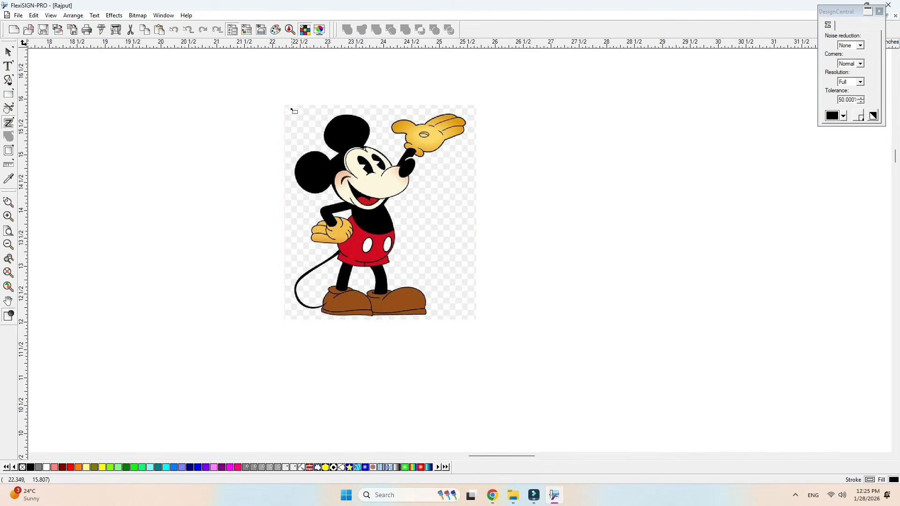
mouse_move(263, 87)
mouse_down()
mouse_move(426, 237)
mouse_move(747, 452)
mouse_move(508, 368)
mouse_up()
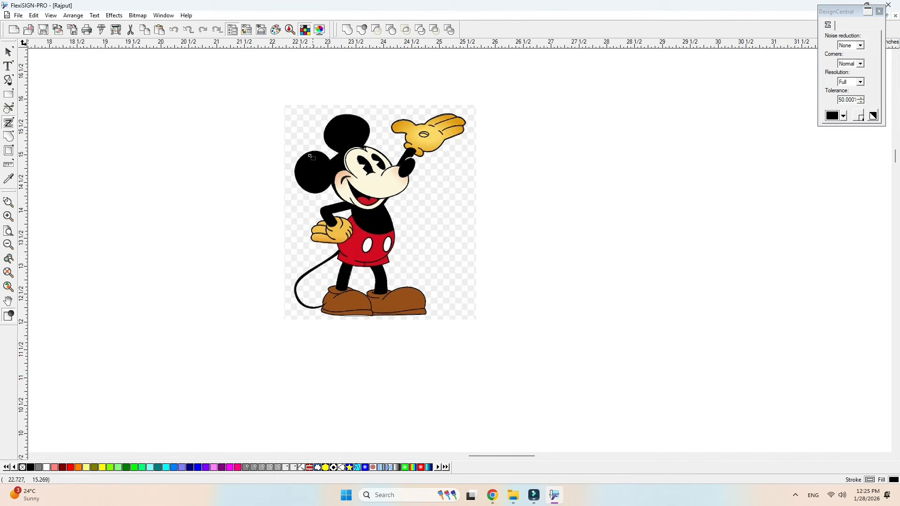
click(9, 51)
drag(436, 230, 639, 227)
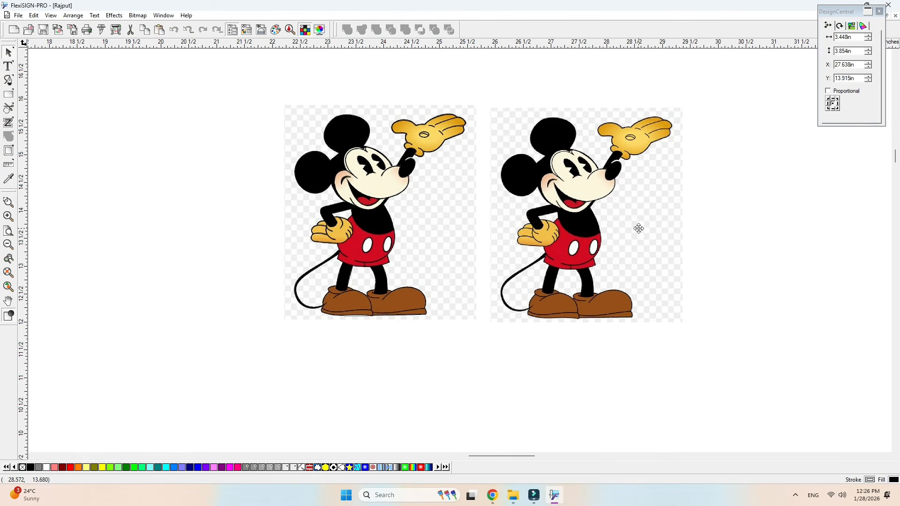
drag(533, 231, 691, 237)
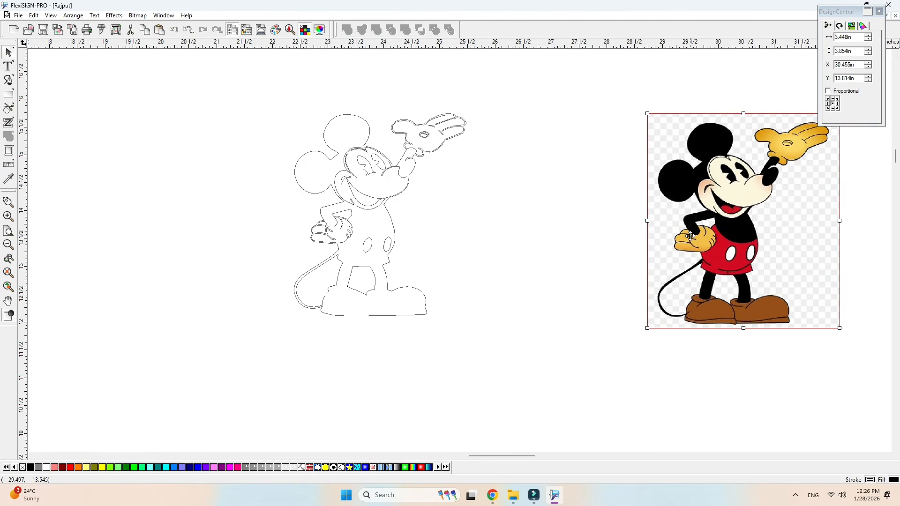
Step: Select all the traced Mickey Mouse outlines and delete them, keeping the bitmap
drag(248, 104, 504, 355)
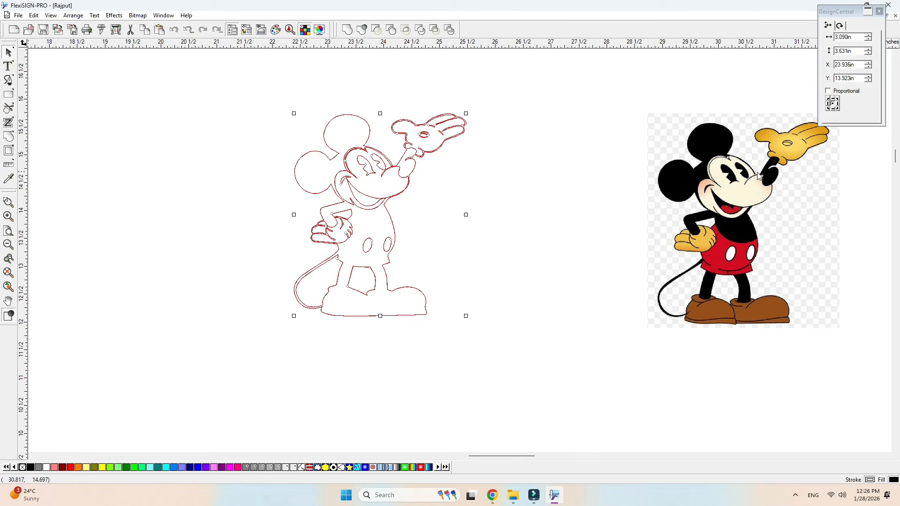
click(197, 134)
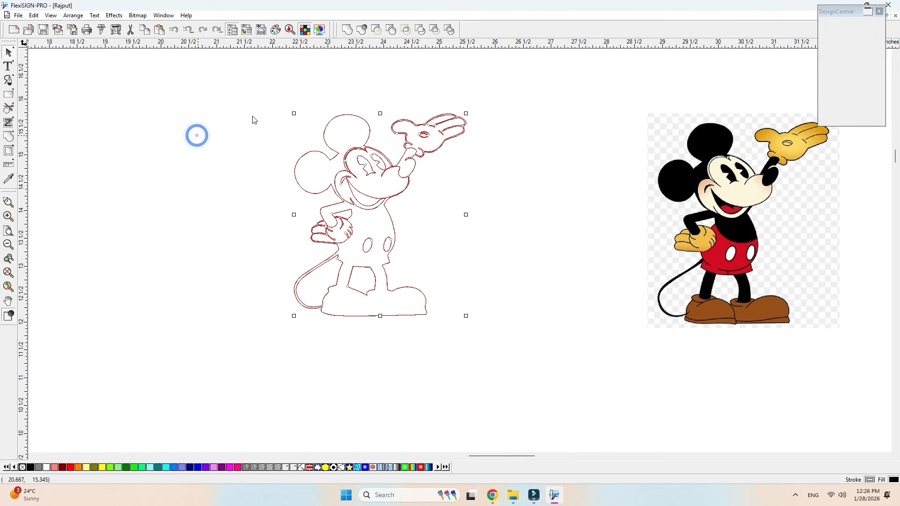
drag(240, 94, 509, 359)
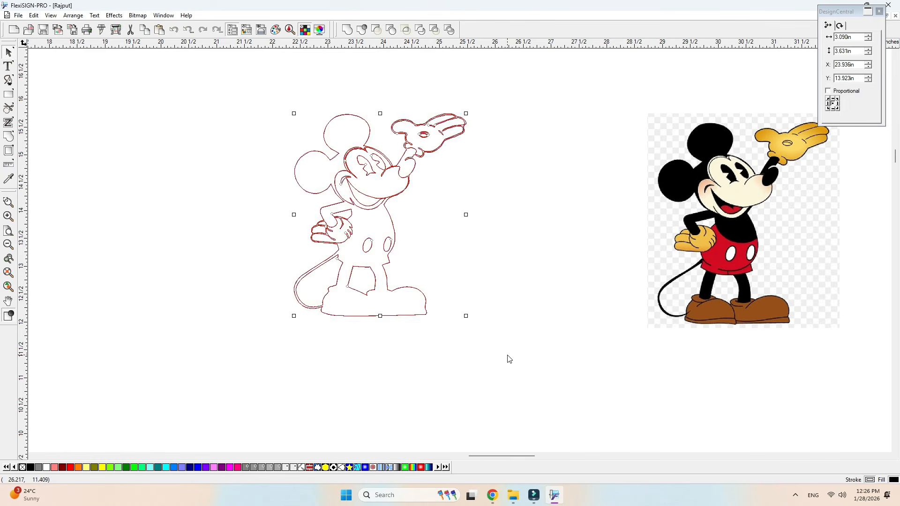
click(430, 306)
click(251, 91)
drag(272, 101, 490, 363)
key(Delete)
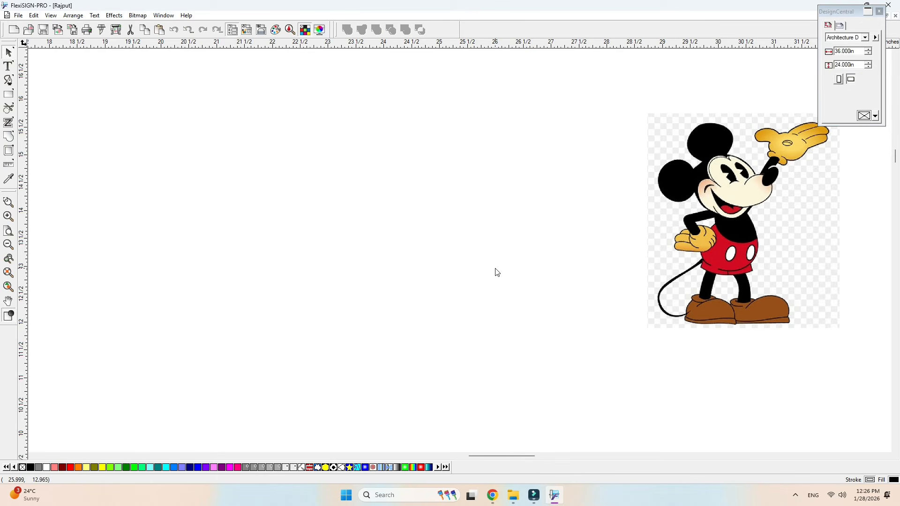
Step: Trace the Mickey Mouse bitmap in color with the number of colors set to 15
click(8, 122)
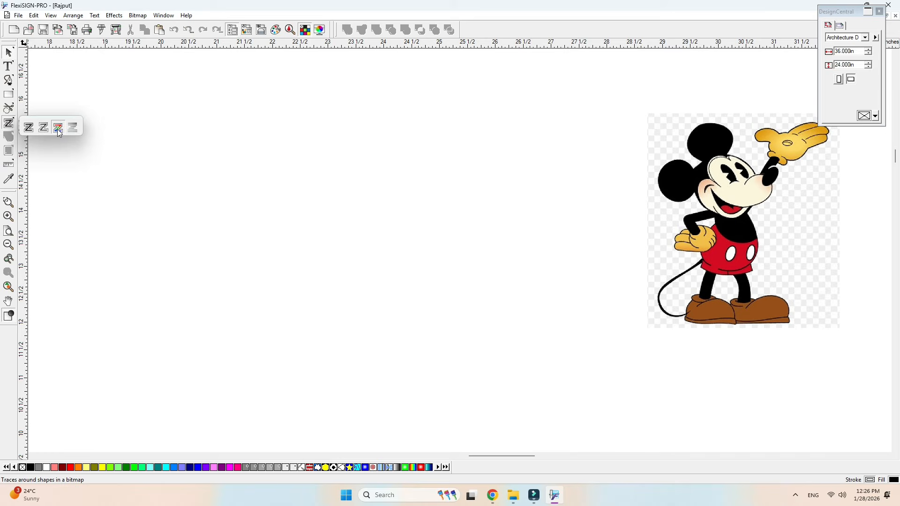
click(58, 128)
mouse_move(609, 97)
mouse_down()
mouse_move(884, 328)
mouse_move(848, 412)
mouse_move(837, 420)
mouse_up()
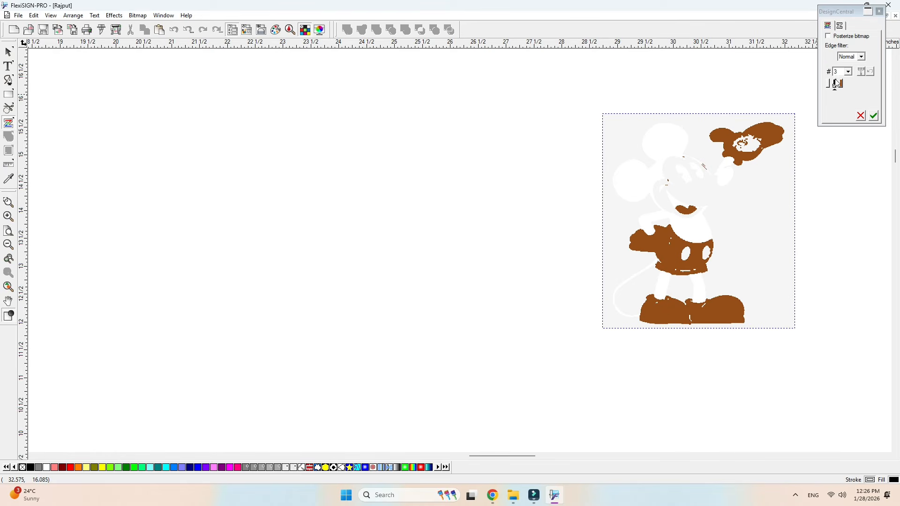
click(849, 73)
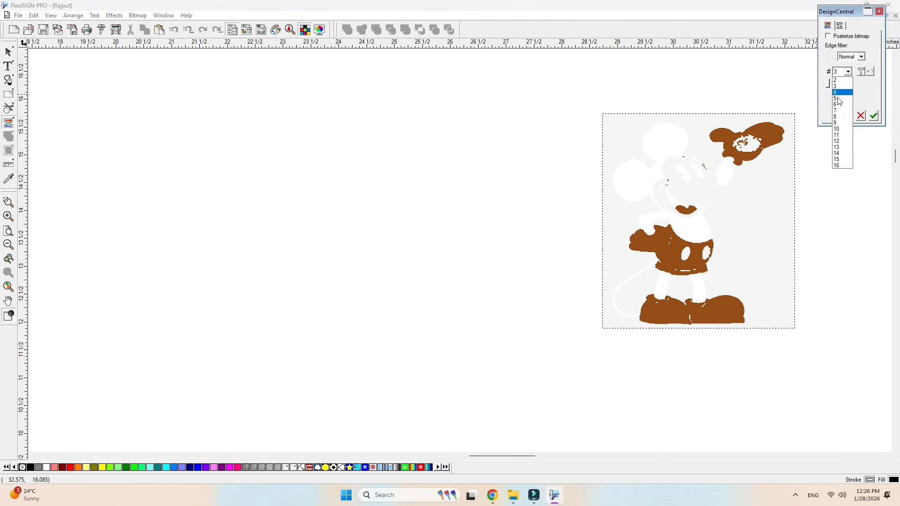
click(844, 129)
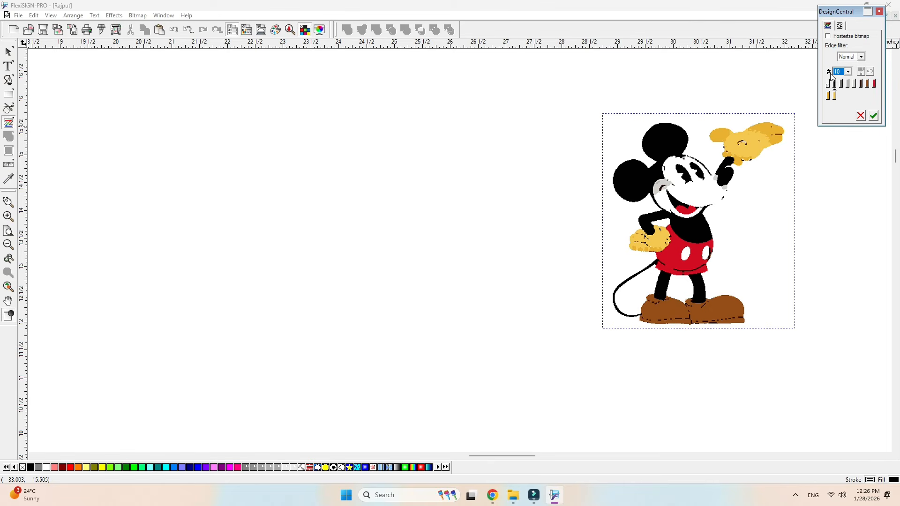
click(848, 72)
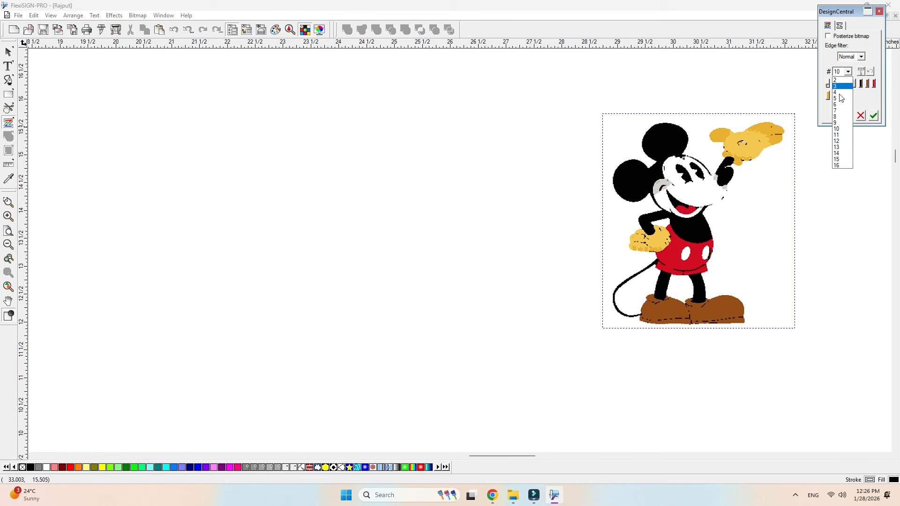
click(845, 160)
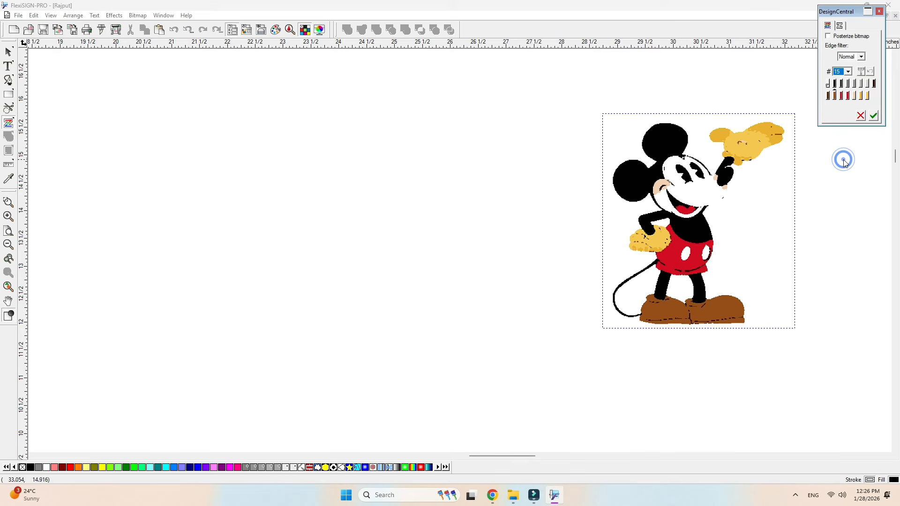
click(875, 117)
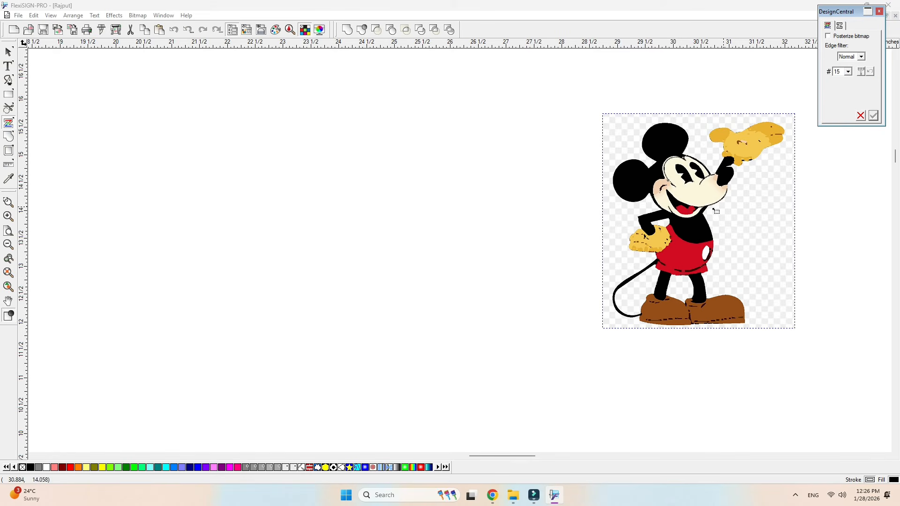
Step: Move the original Mickey Mouse bitmap to the left, clear of the color-traced copy
double_click(9, 46)
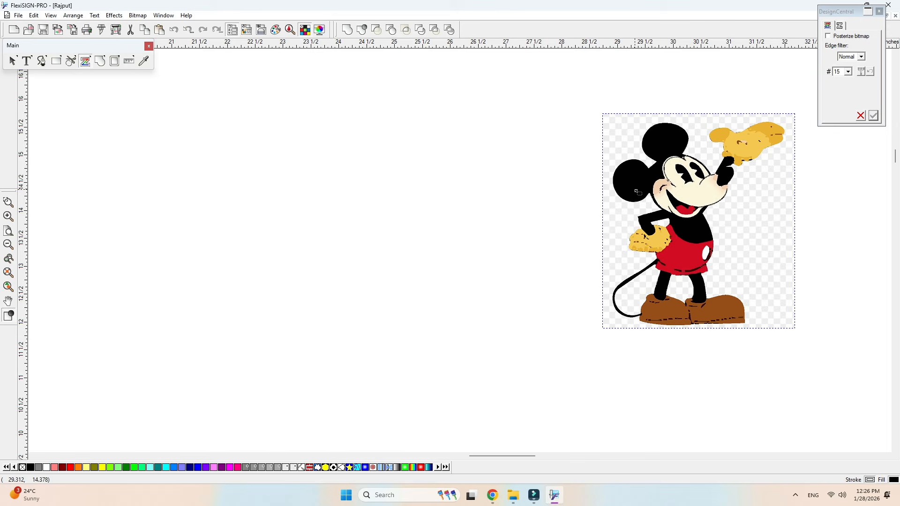
click(133, 110)
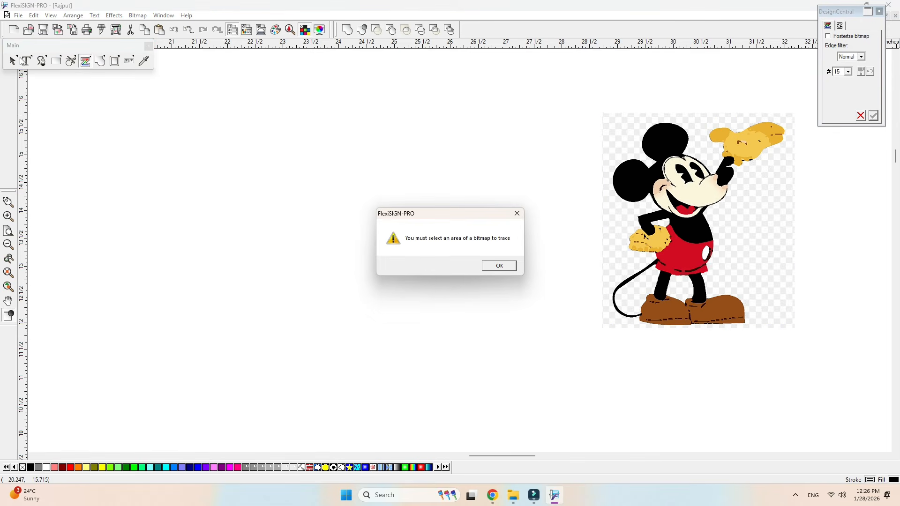
click(517, 214)
click(13, 61)
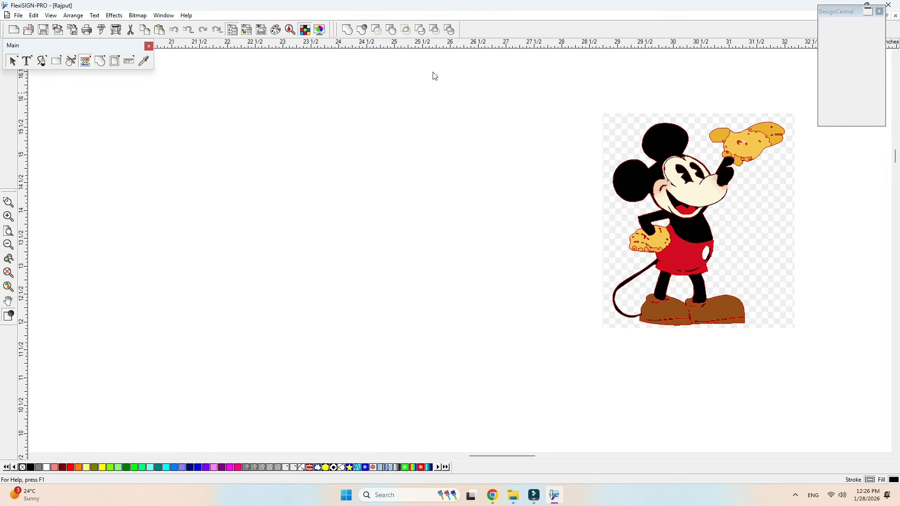
click(704, 193)
drag(721, 216, 376, 221)
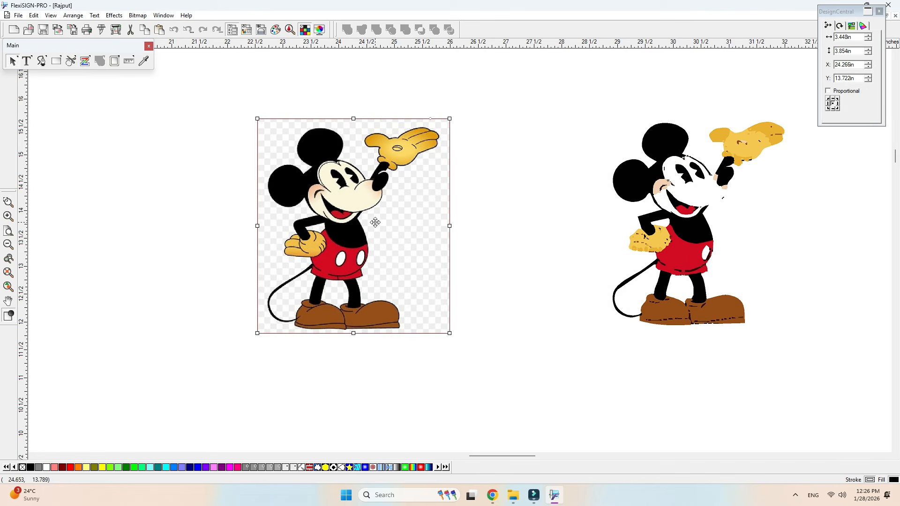
Step: Pull the color trace apart by moving its black head and torso, red tongue, red shorts, brown shoes and light yellow glove piece
click(635, 187)
drag(635, 188, 581, 125)
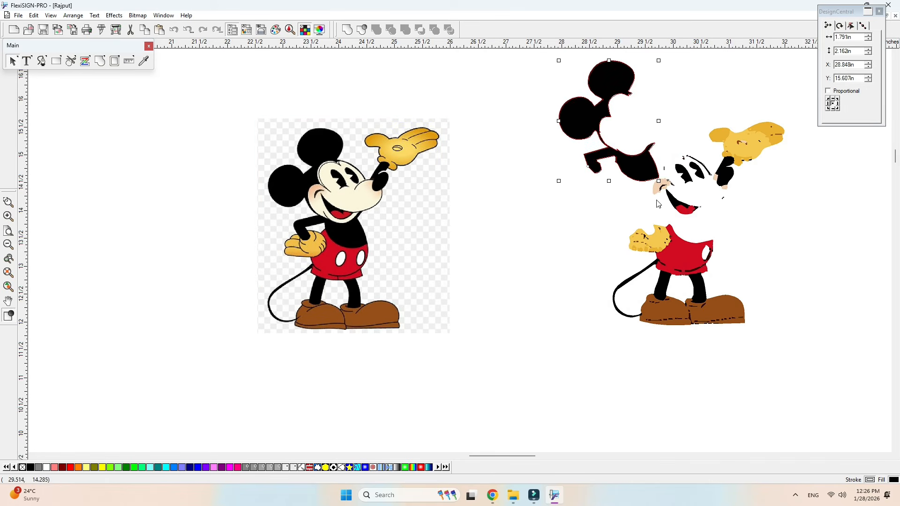
drag(683, 214, 799, 248)
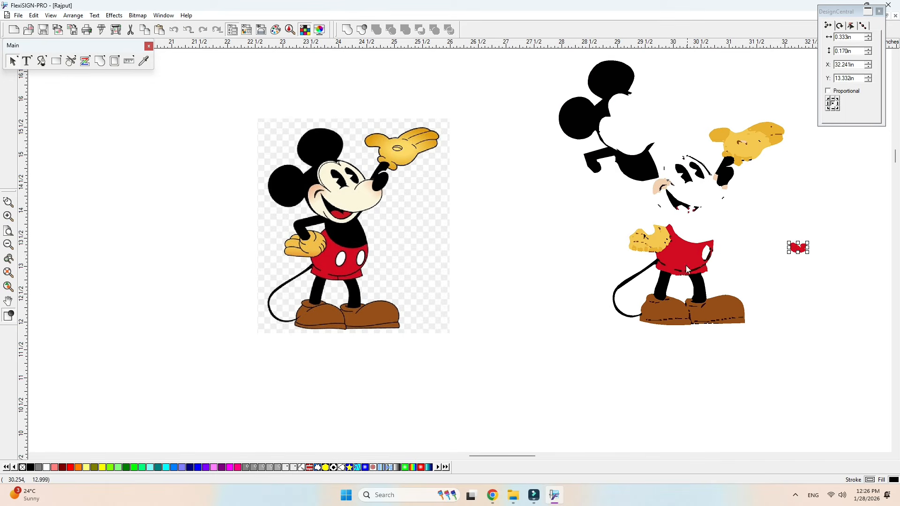
click(690, 252)
drag(690, 252, 551, 318)
click(666, 314)
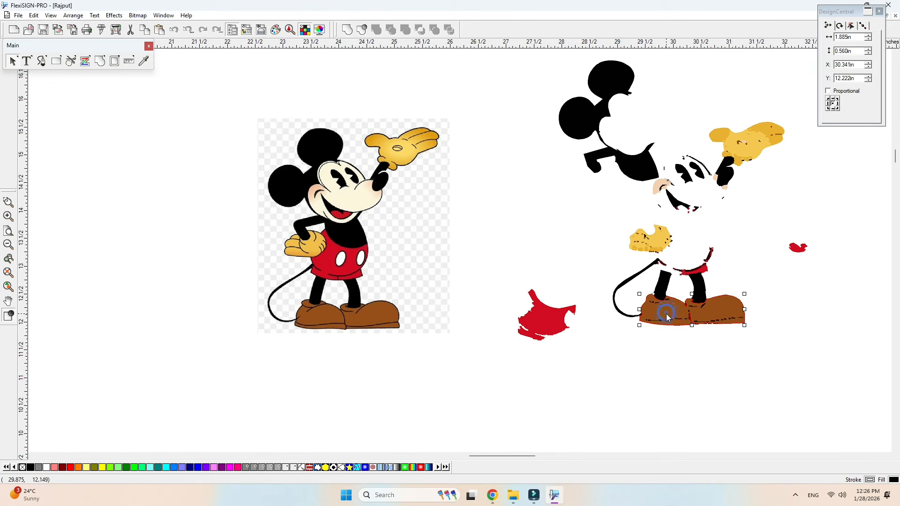
drag(663, 316, 780, 384)
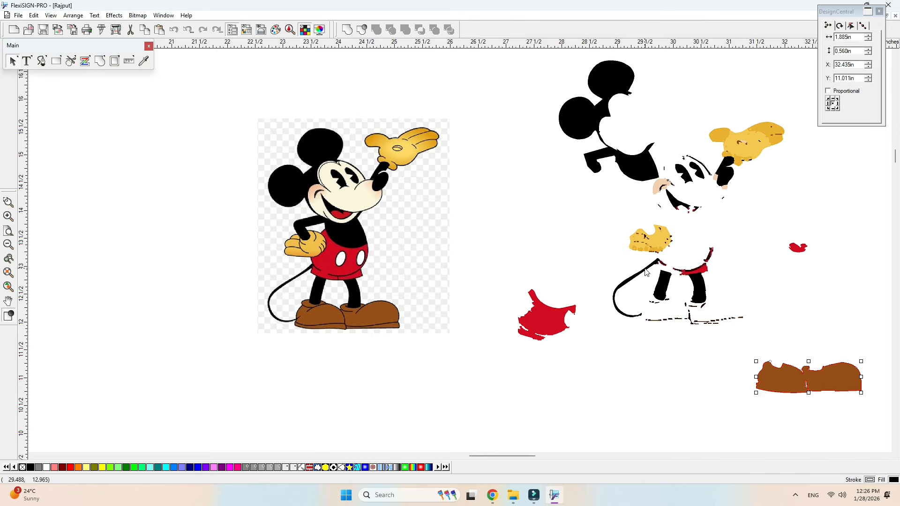
drag(749, 141, 731, 86)
scroll(527, 234, down, 1)
scroll(608, 253, up, 1)
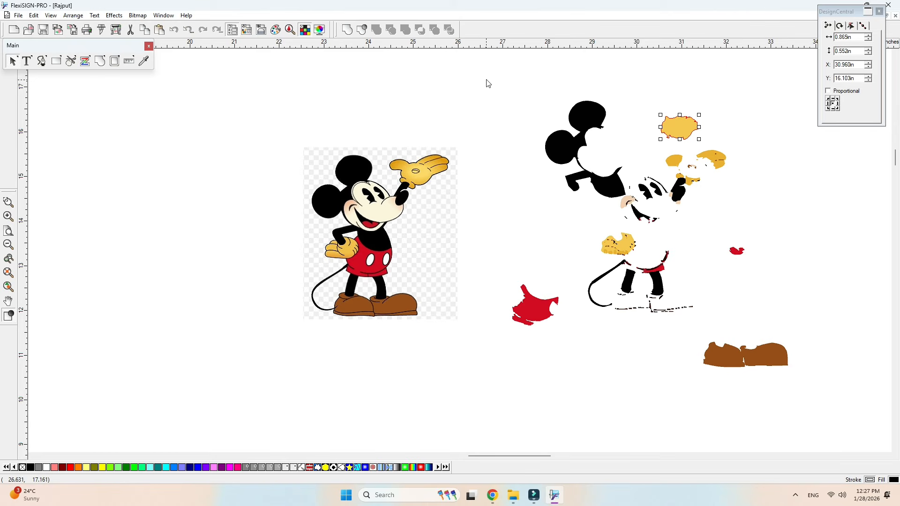
Step: Delete the bitmap and all traced pieces from the page, and dock the floating Main toolbar back beside the canvas
click(407, 186)
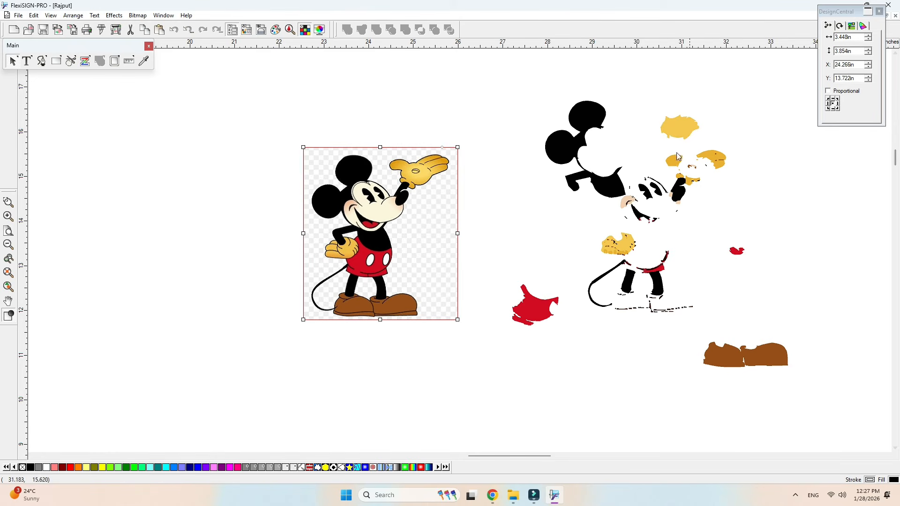
drag(251, 64, 849, 414)
key(Delete)
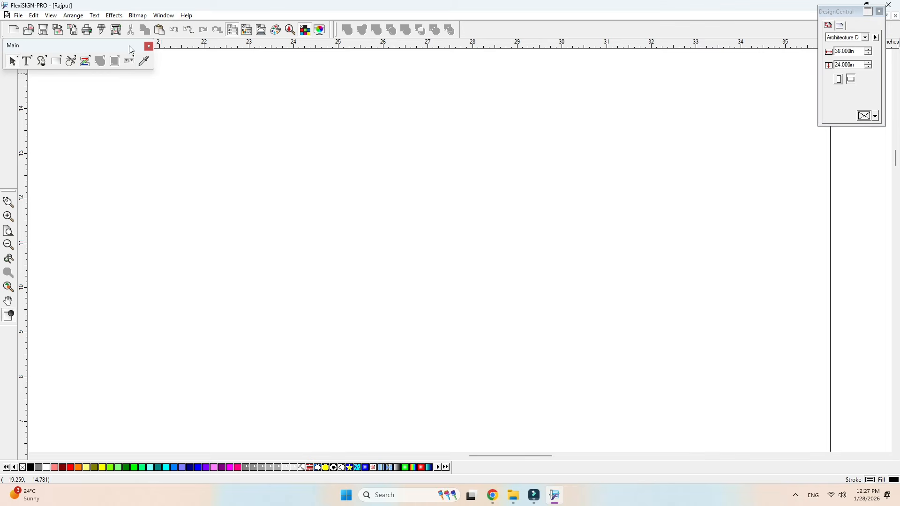
mouse_move(129, 47)
mouse_down()
mouse_move(83, 76)
mouse_move(9, 272)
mouse_move(30, 126)
mouse_move(14, 73)
mouse_up()
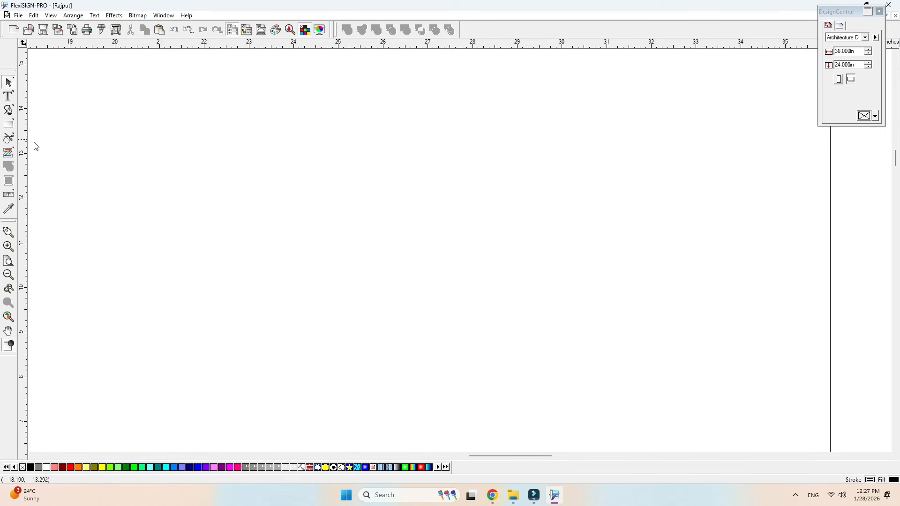
Step: Draw a black rectangle about 3.1 in wide and 4 in high, and delete it
click(11, 124)
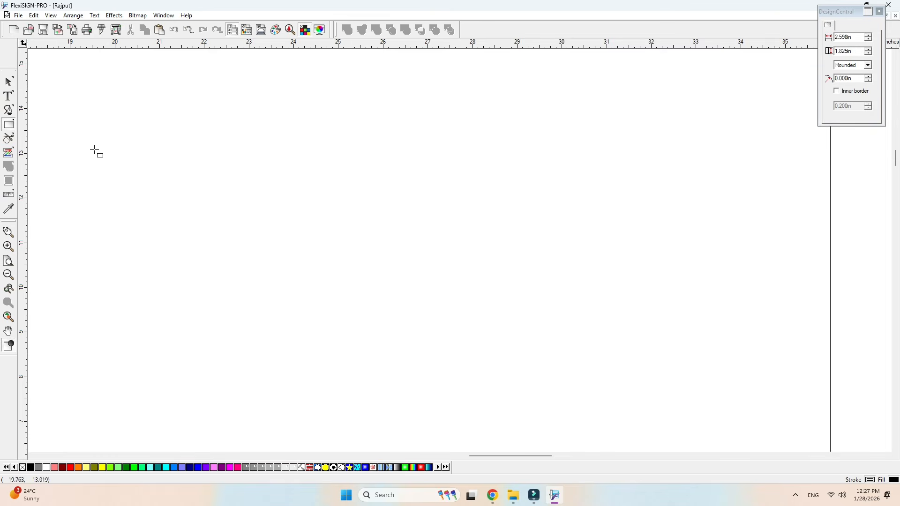
drag(159, 148, 299, 327)
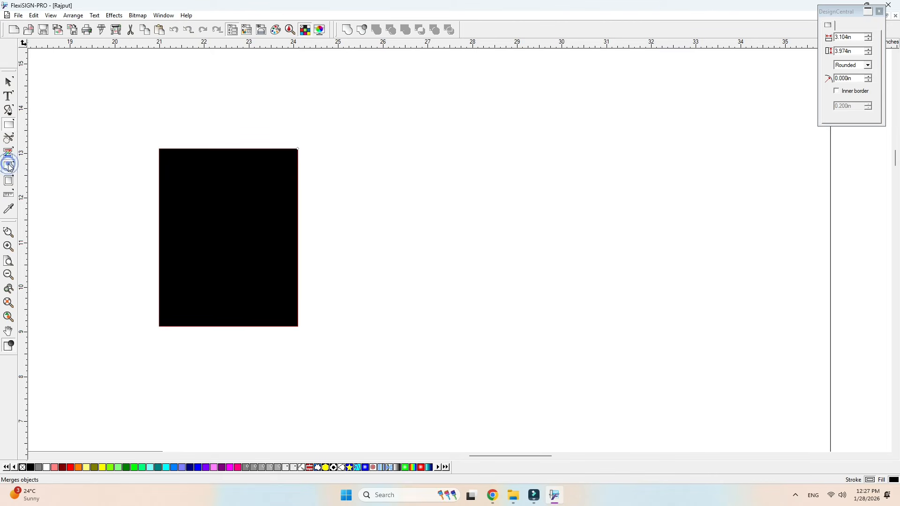
click(8, 82)
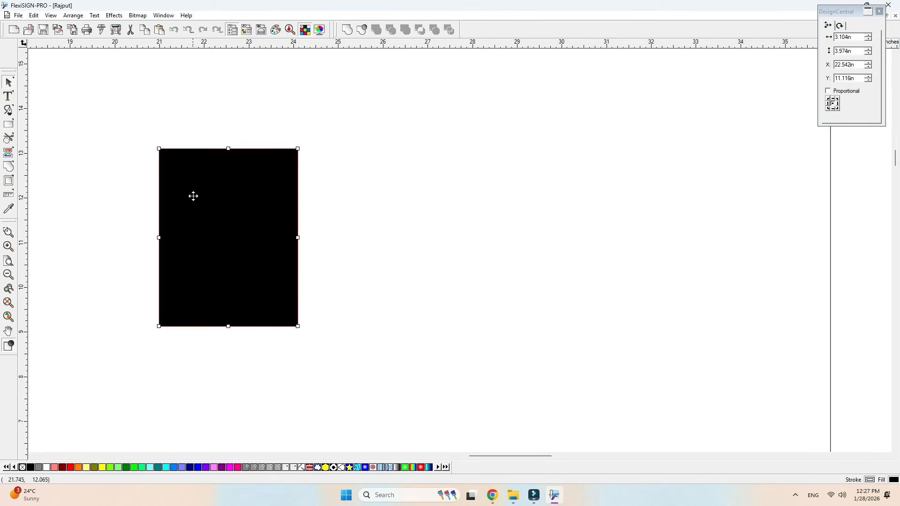
key(Delete)
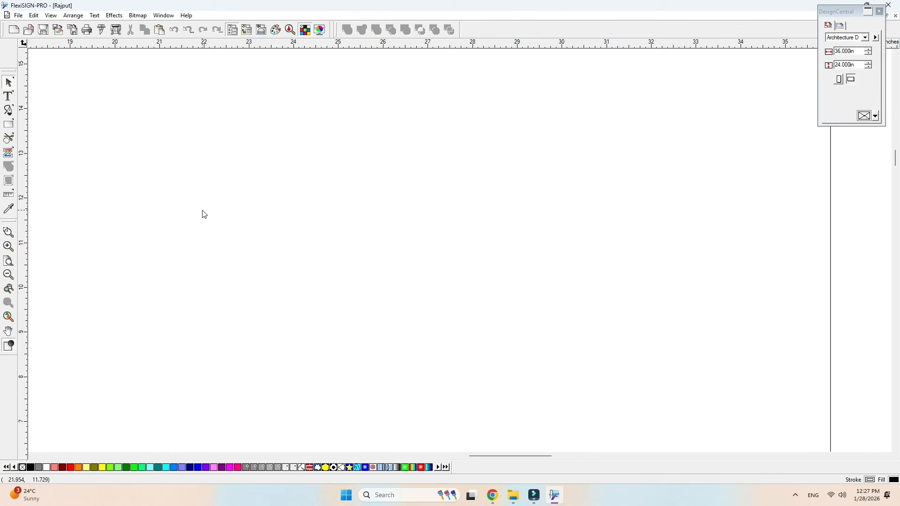
Step: Draw two overlapping rectangles, about 3.27 by 2.62 in and about 3.73 by 3.26 in, and fill the second one with Red
click(8, 124)
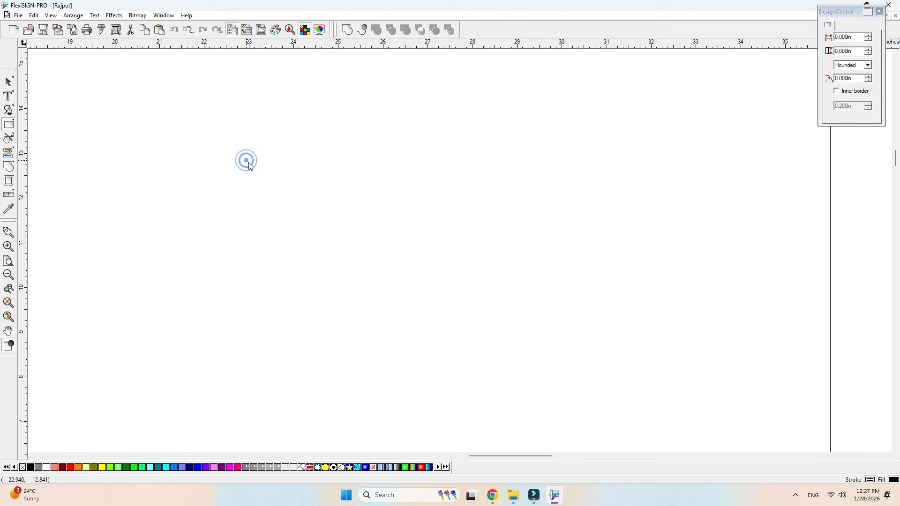
drag(247, 161, 392, 278)
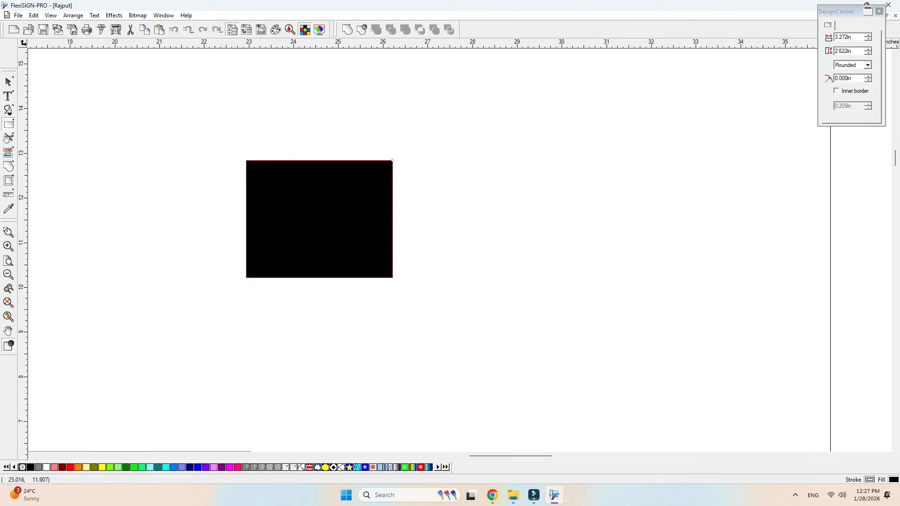
drag(512, 204, 346, 349)
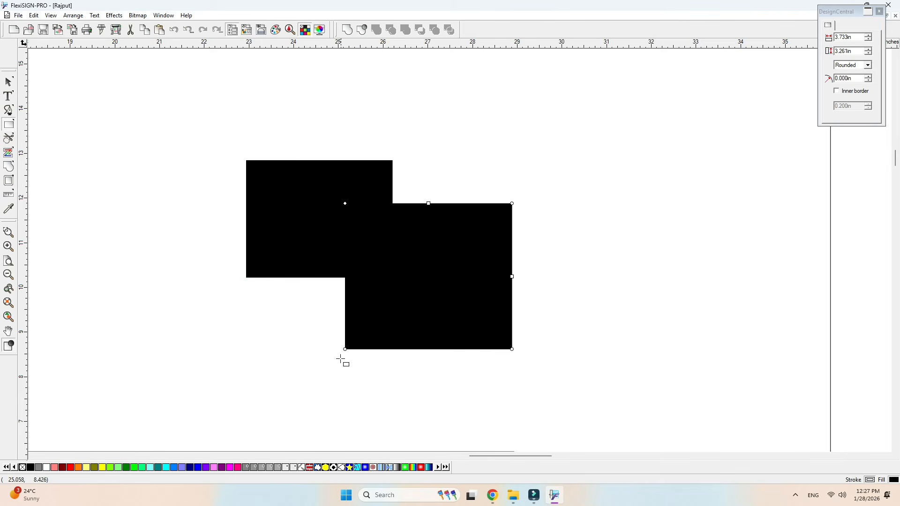
click(71, 468)
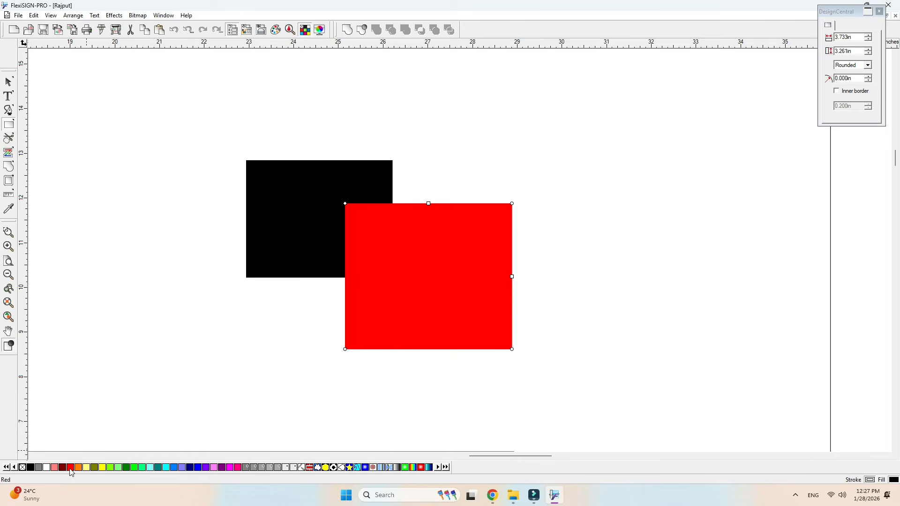
Step: Check the two overlapping rectangles in wireframe view, return to the filled view, and merge both into one shape
click(9, 82)
click(197, 125)
drag(196, 125, 590, 412)
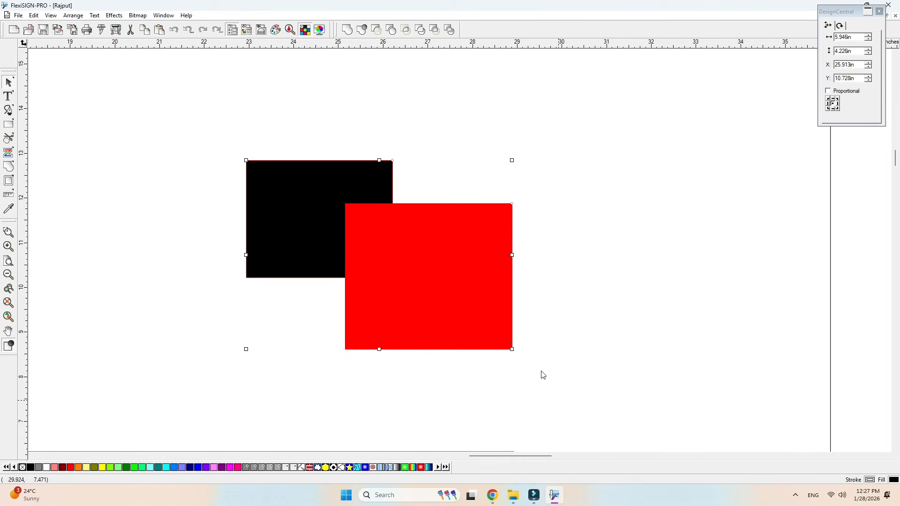
key(ctrl+w)
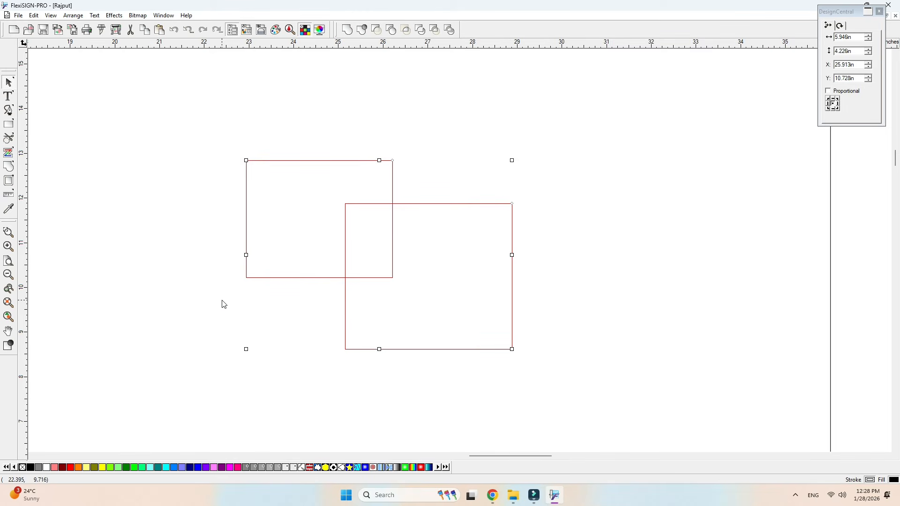
key(ctrl+w)
drag(216, 131, 571, 415)
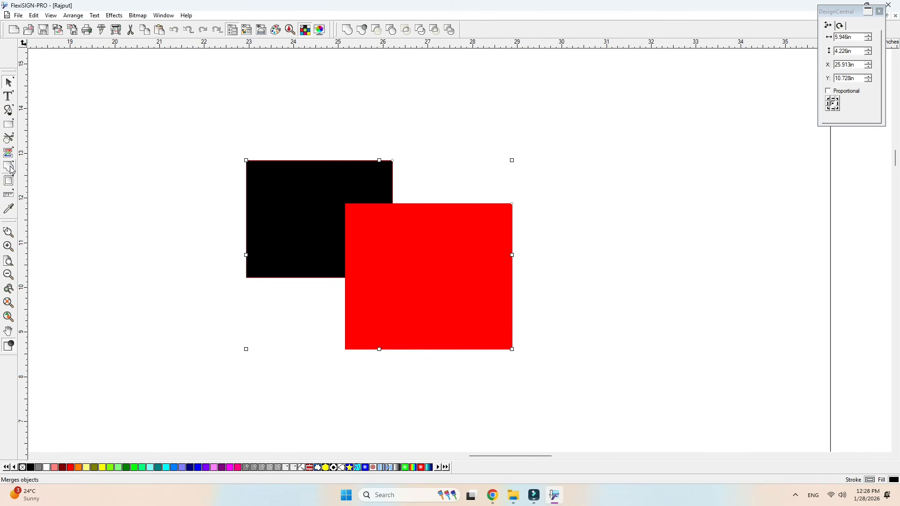
click(9, 167)
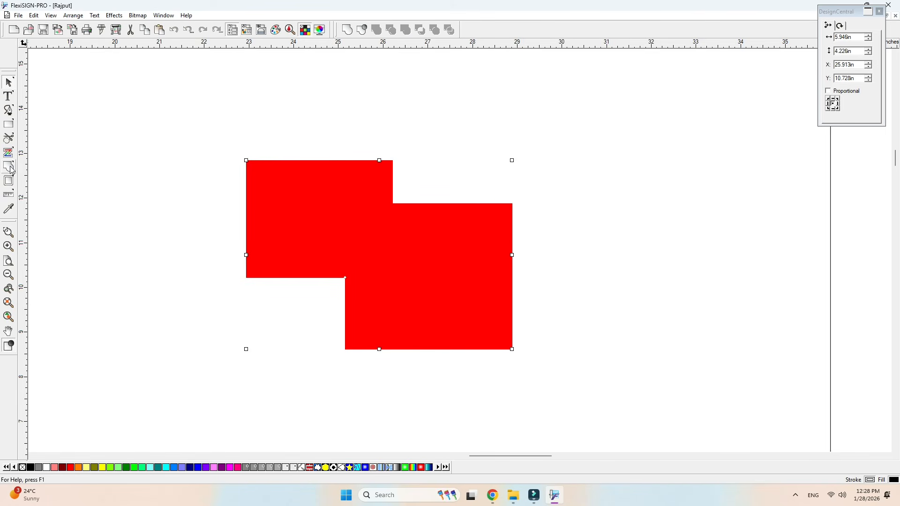
Step: Show the merged shape in wireframe view and delete it from the page
drag(197, 185, 568, 308)
key(ctrl+w)
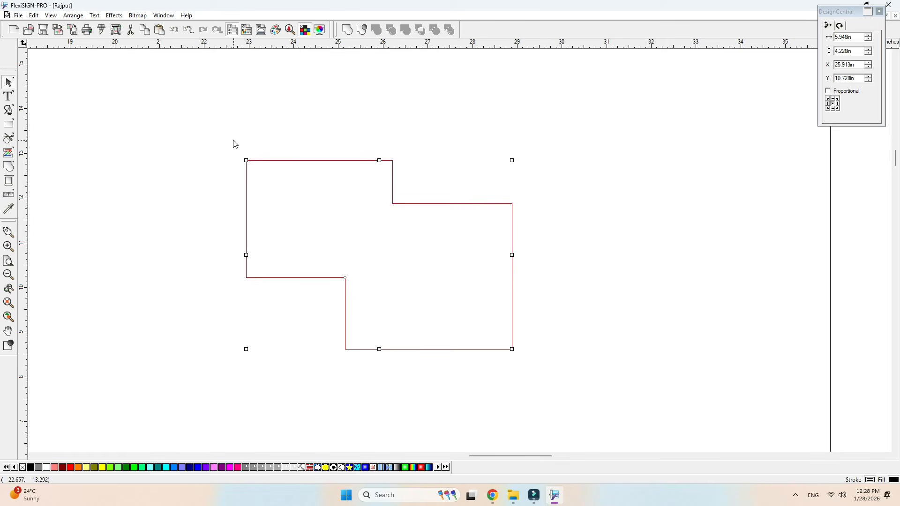
drag(236, 144, 567, 379)
key(Delete)
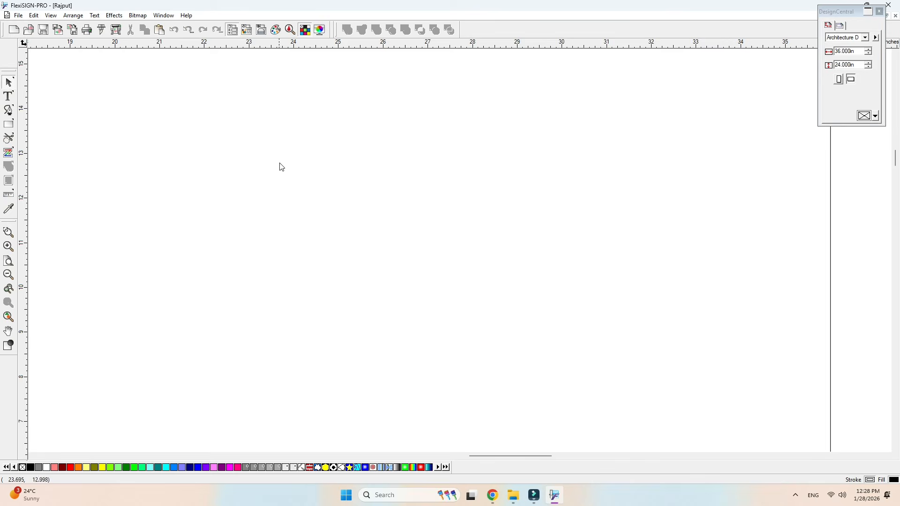
Step: Draw a rectangle about 3.25 in wide and 3.47 in high in wireframe view, and delete it
scroll(306, 210, up, 1)
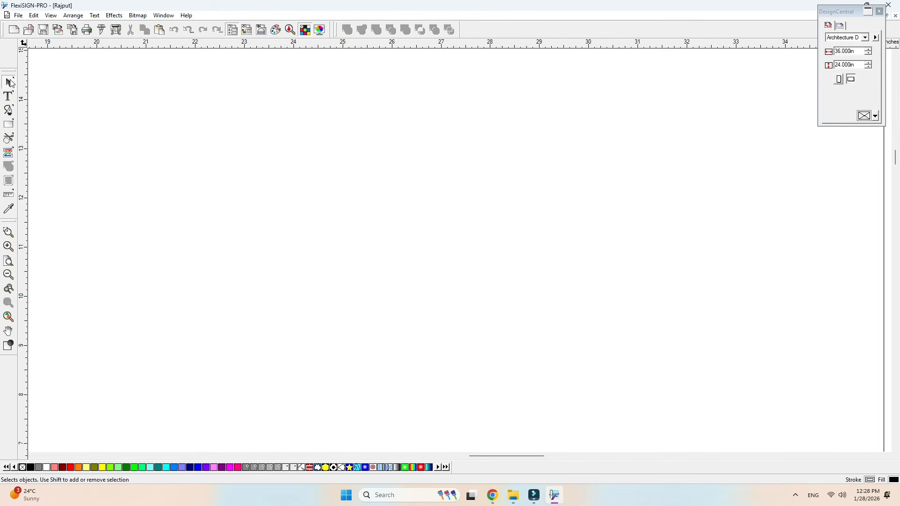
click(7, 127)
drag(198, 189, 359, 362)
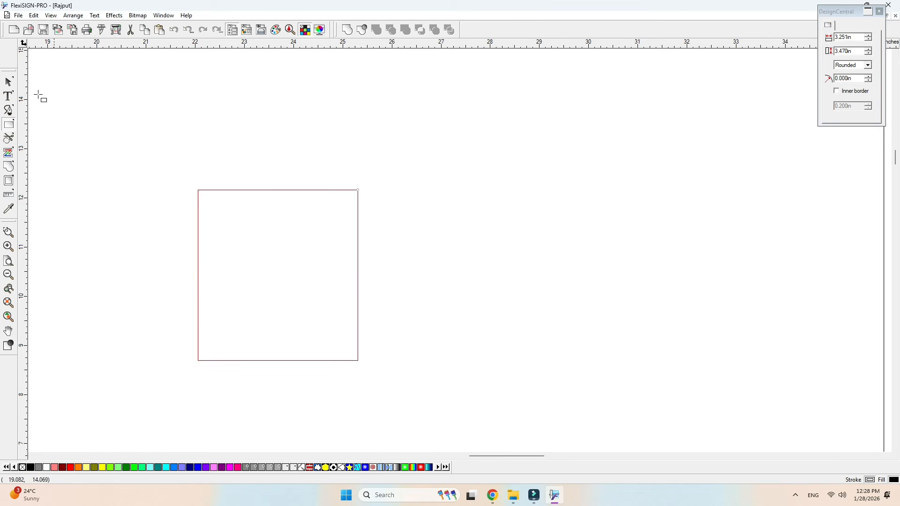
click(8, 82)
click(249, 211)
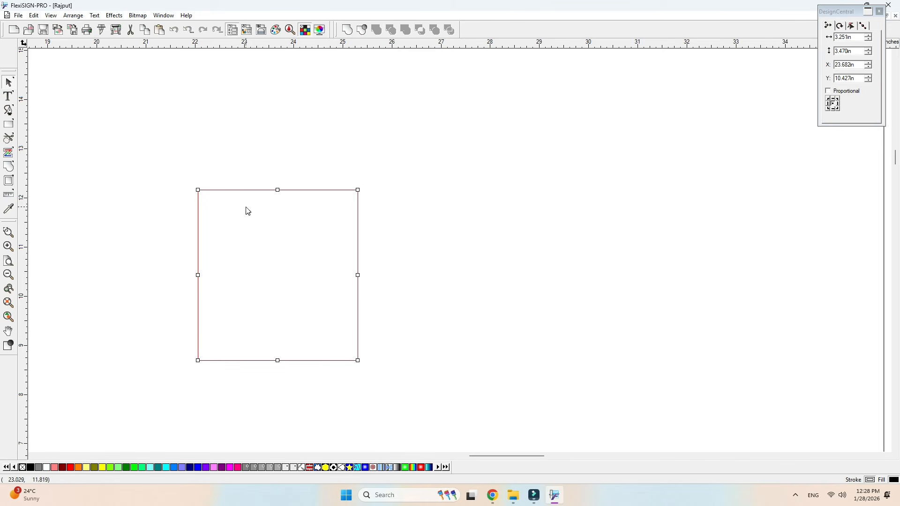
key(Delete)
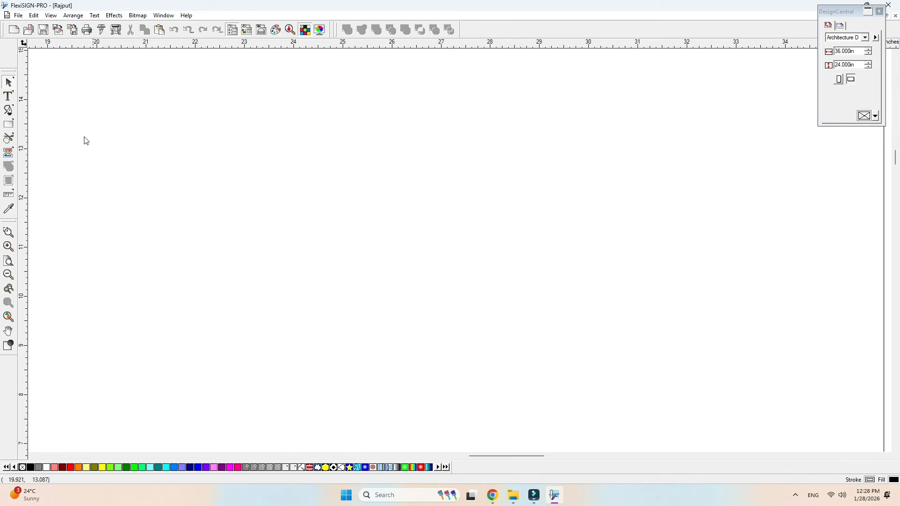
Step: Add a first name in capitals as 1 in high Arial Black text, and return to the filled view
click(8, 96)
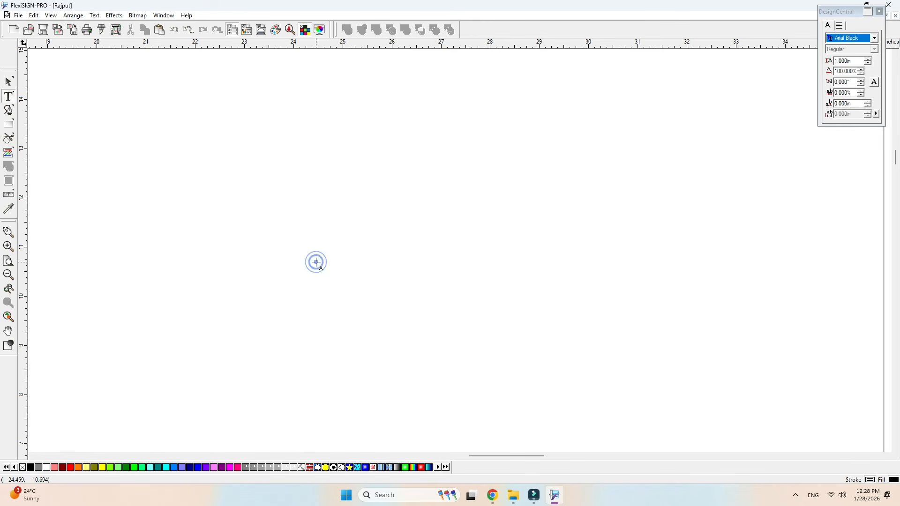
click(316, 259)
text(DHee)
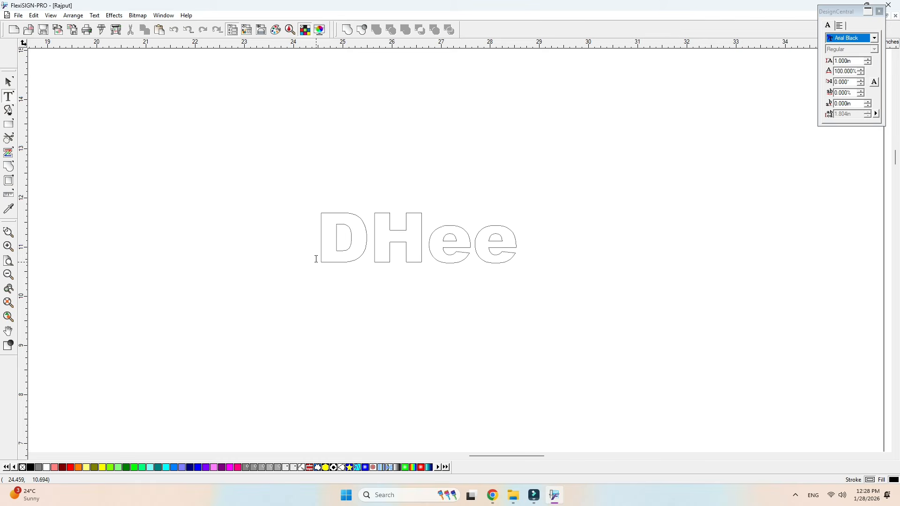
key(BackSpace)
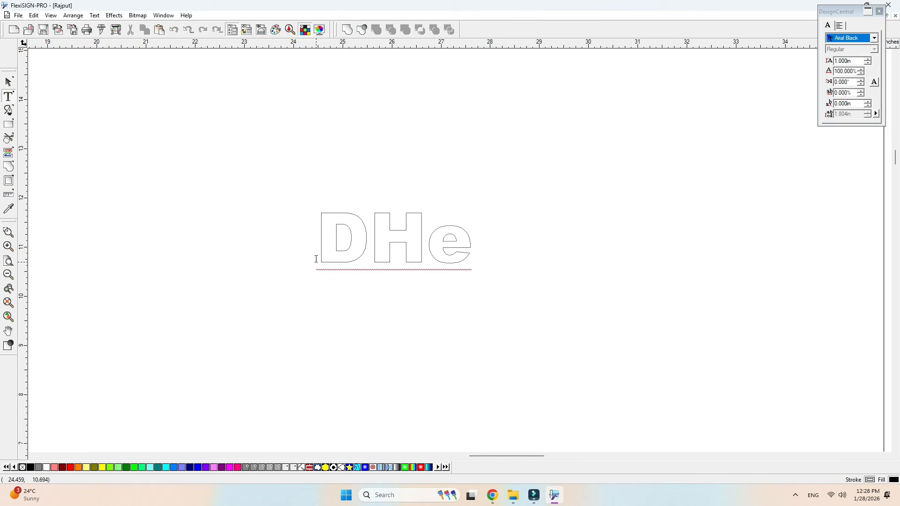
key(BackSpace)
text(EE)
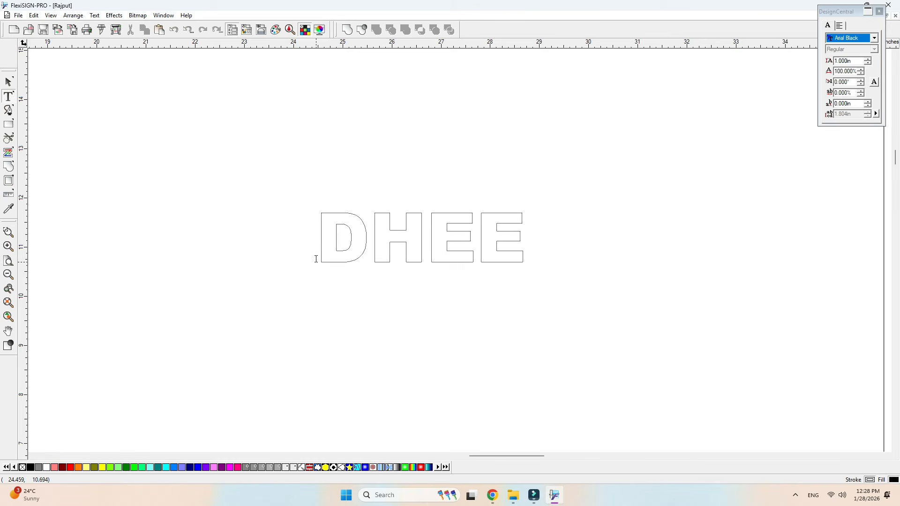
text(RAJ)
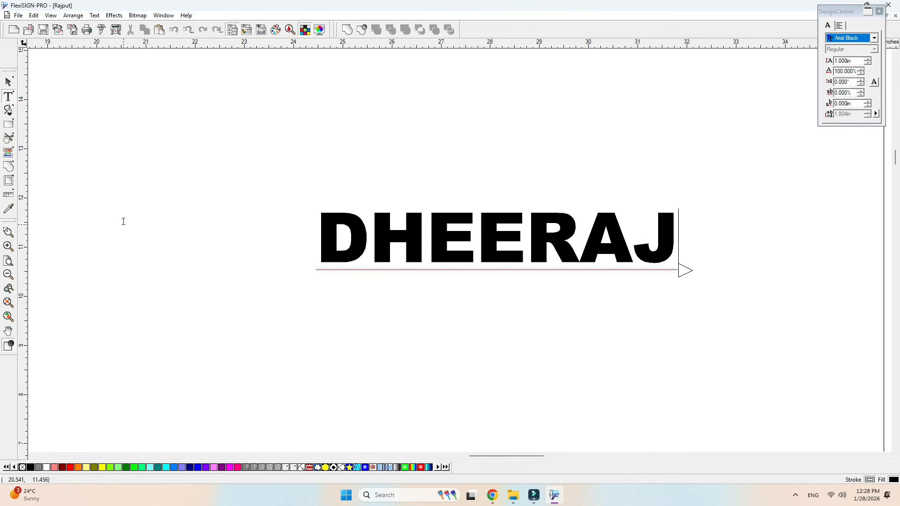
Step: Apply a Lime Green outline with a 0.024 in offset to the name, keeping the original, and move it up and to the left
click(8, 82)
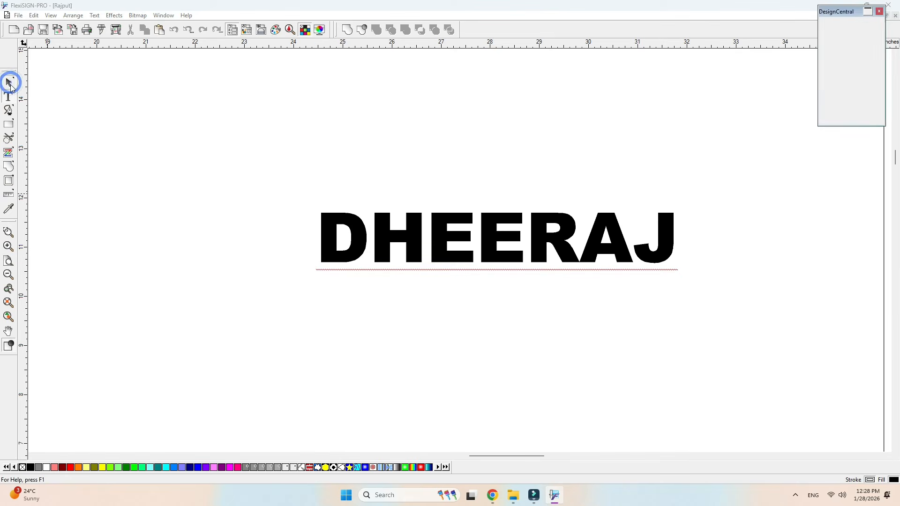
click(8, 180)
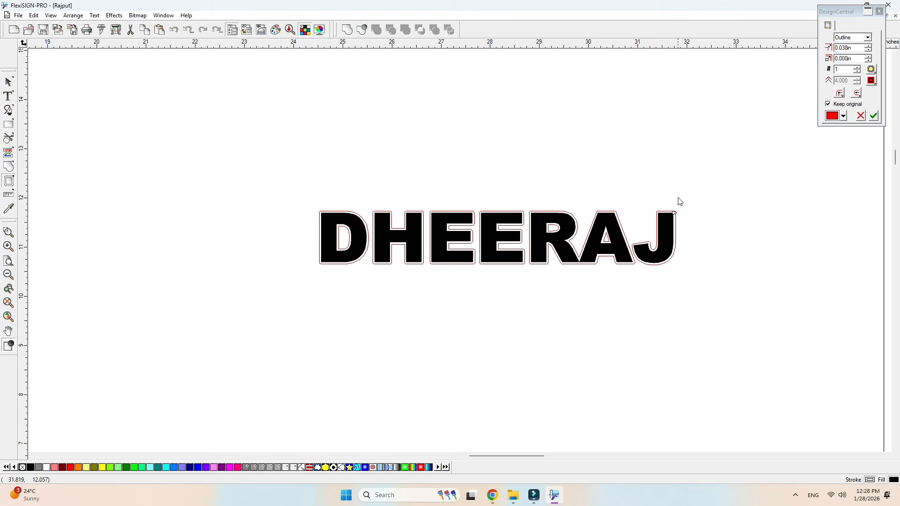
mouse_move(676, 214)
mouse_down()
mouse_move(688, 206)
mouse_move(675, 215)
mouse_up()
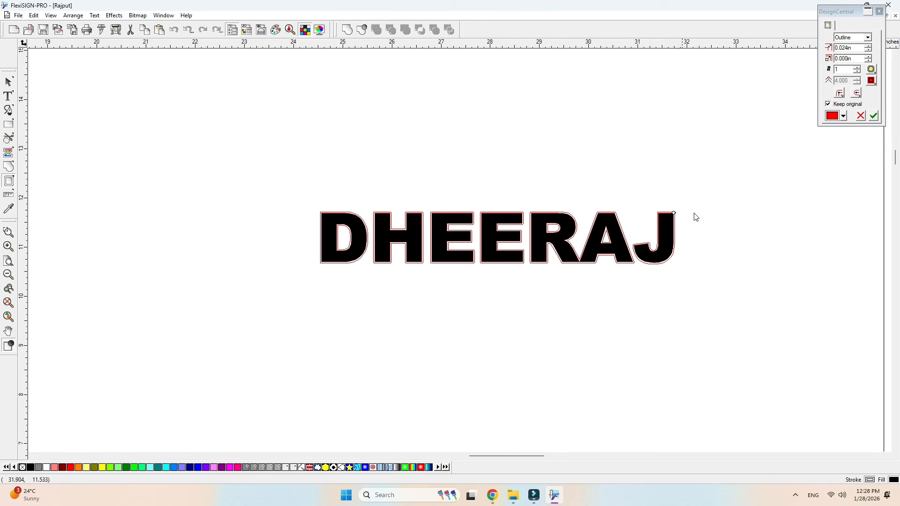
click(839, 121)
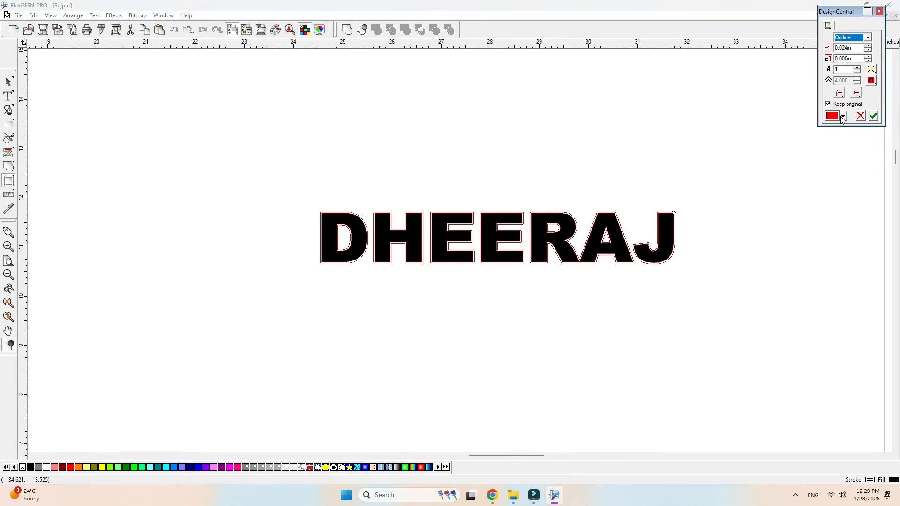
click(844, 116)
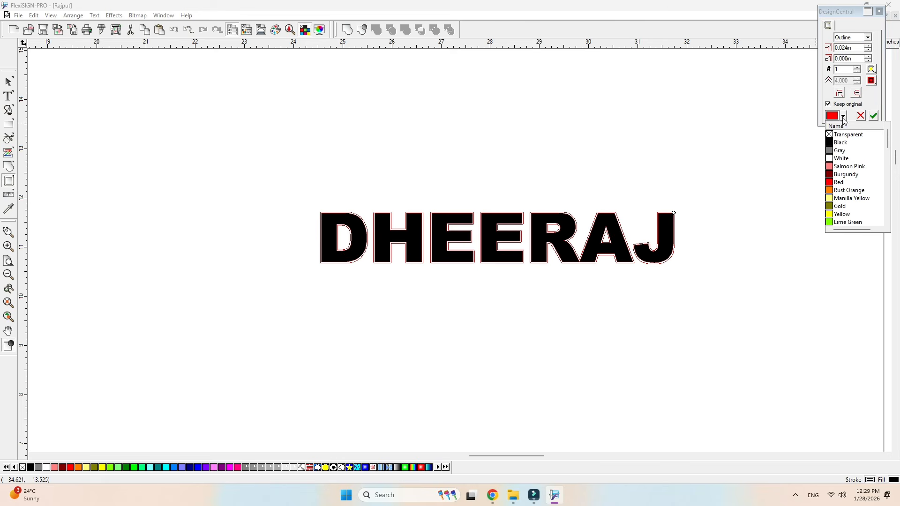
click(829, 224)
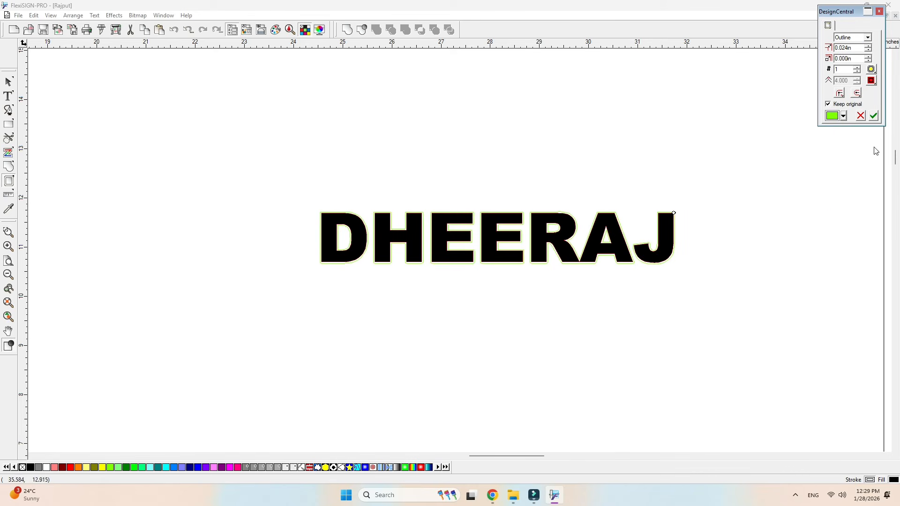
click(874, 117)
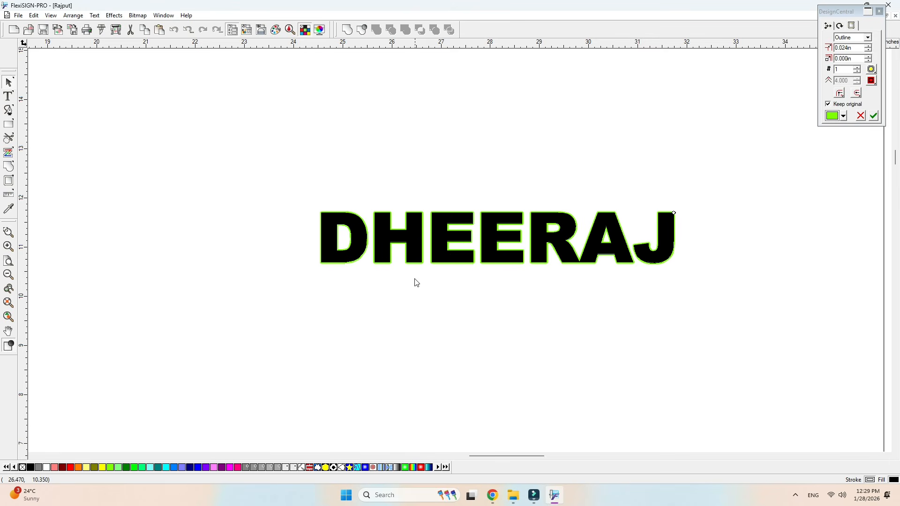
drag(454, 255, 356, 188)
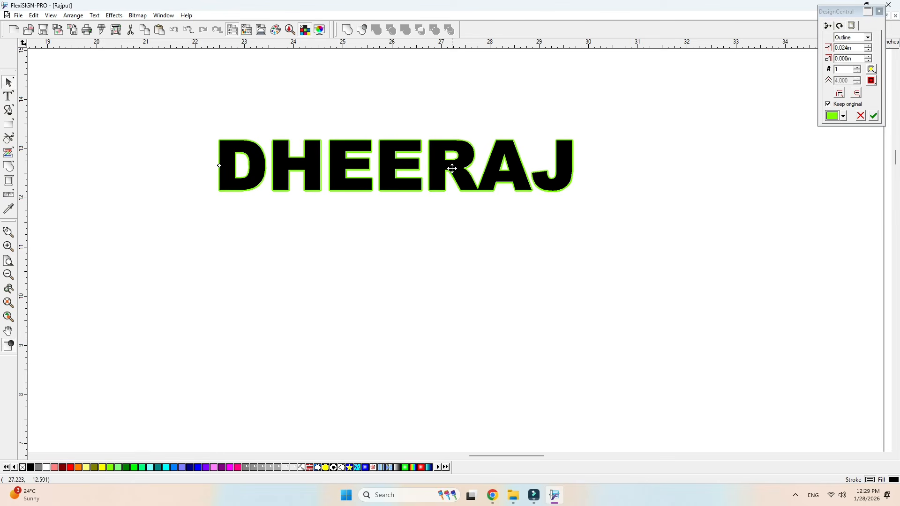
Step: Separate the outline from the name, and move the black text down below the green shape
right_click(392, 161)
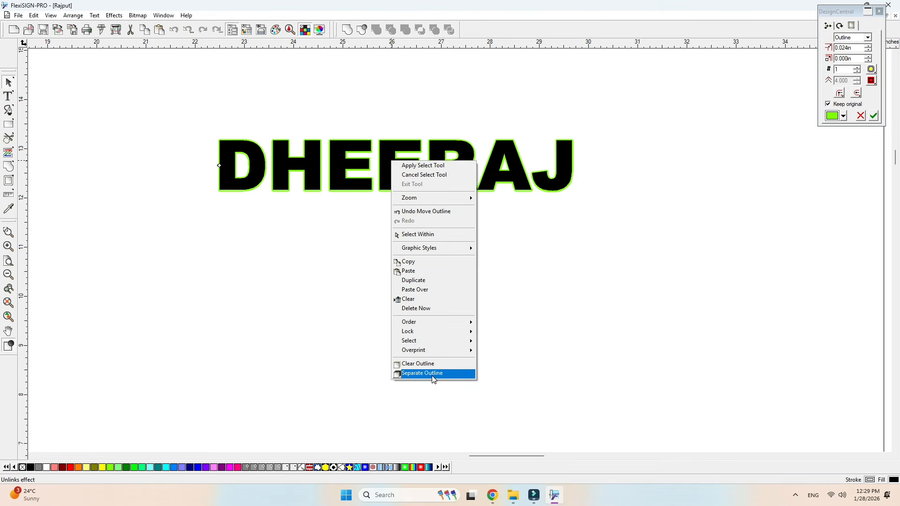
click(345, 189)
right_click(344, 180)
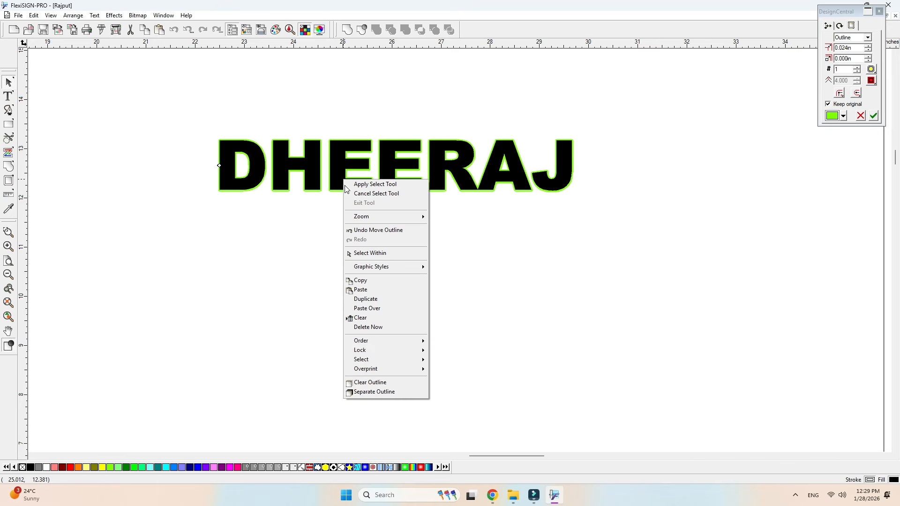
click(389, 393)
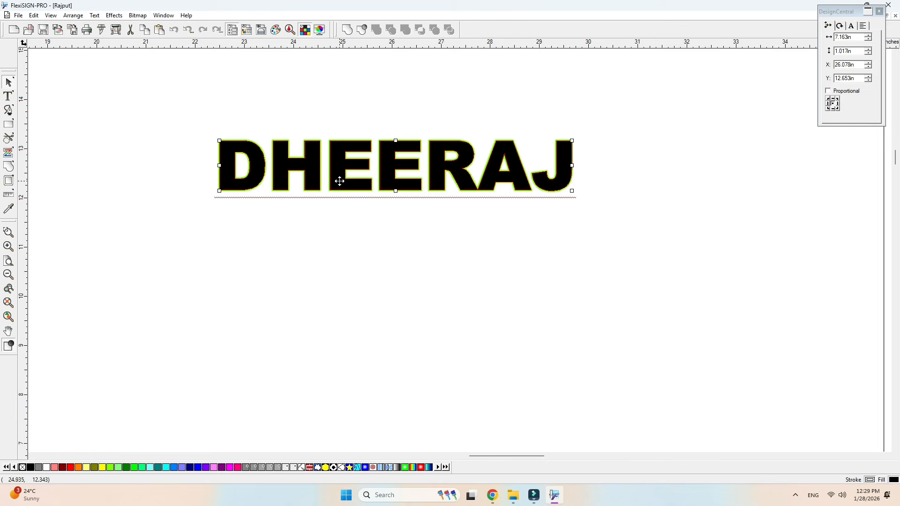
drag(338, 177, 351, 244)
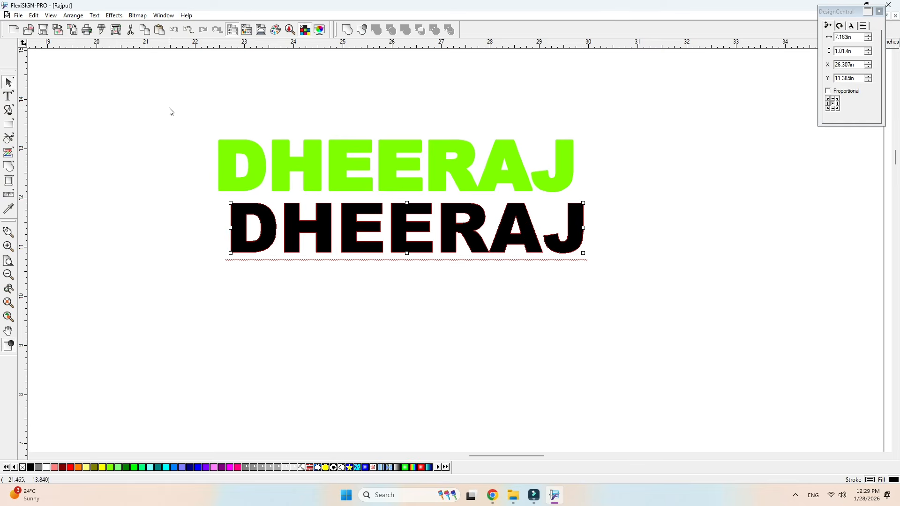
Step: Align the black name and its green outline shape by their left and top edges, and select both together
drag(170, 108, 640, 321)
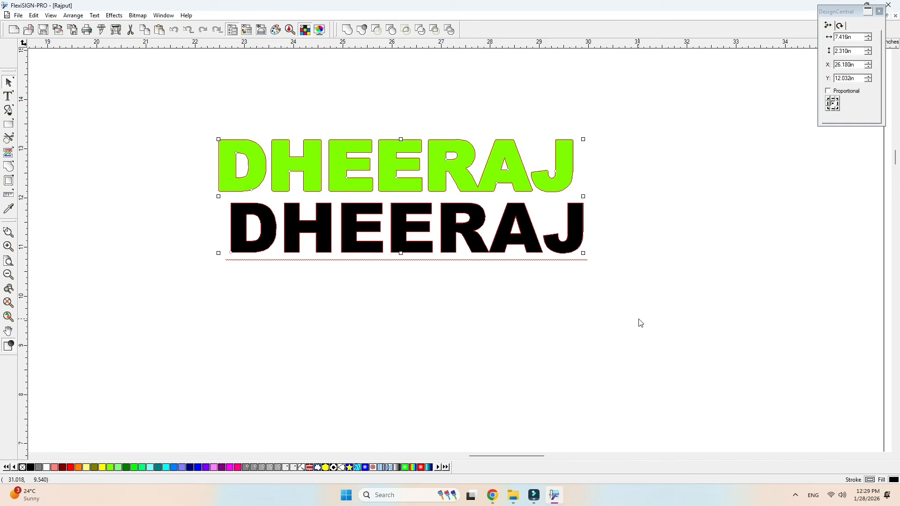
key(ctrl+l)
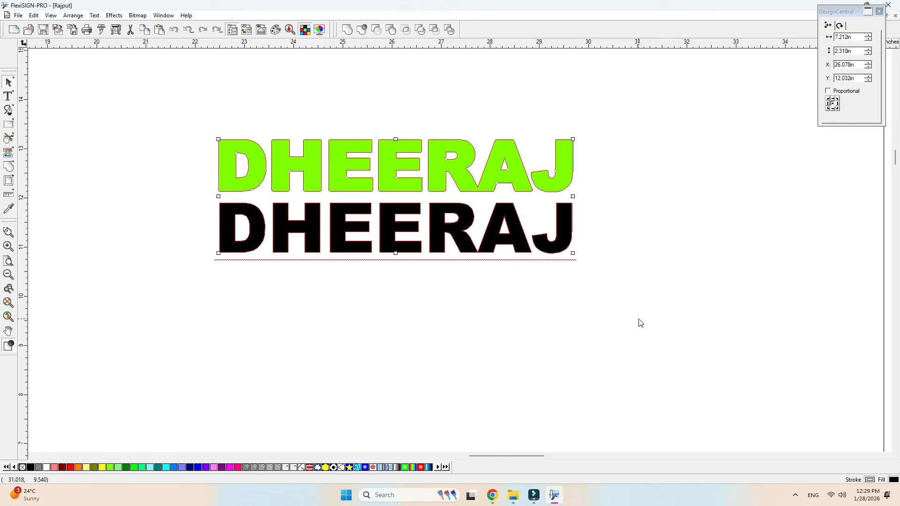
key(ctrl+t)
click(640, 322)
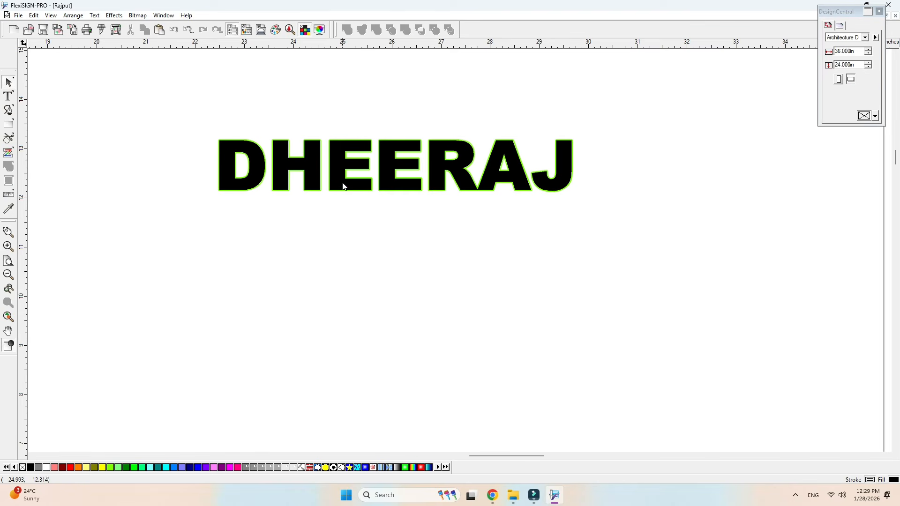
drag(181, 115, 641, 255)
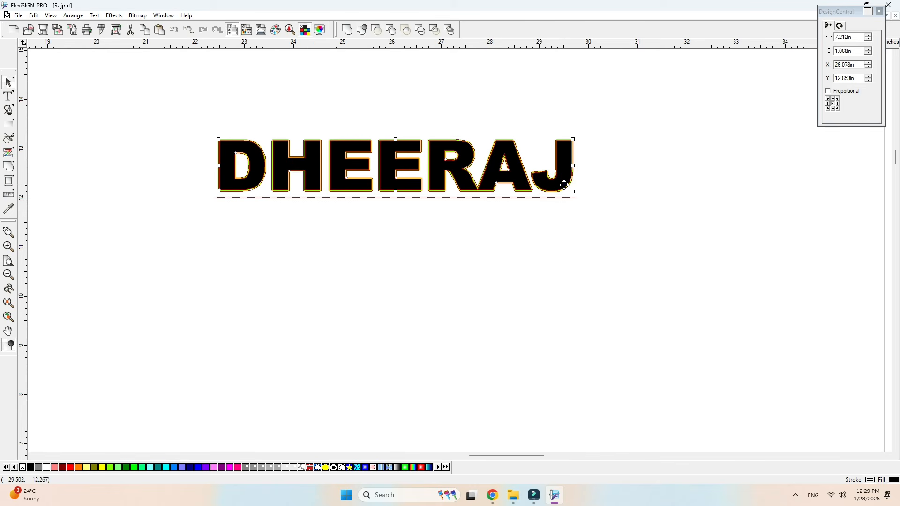
Step: Move the black name away from its green outline shape, and realign the two on their horizontal and vertical centres
drag(564, 185, 544, 135)
drag(137, 99, 693, 441)
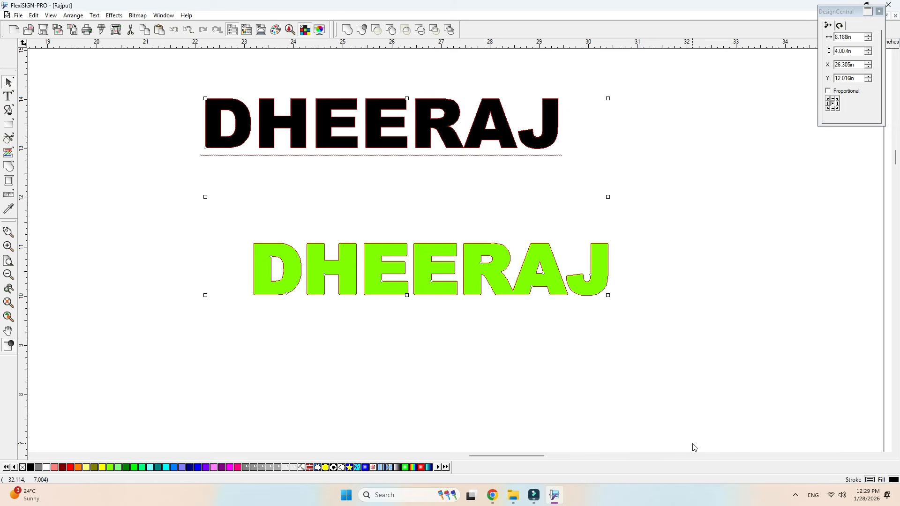
key(ctrl+shift+c)
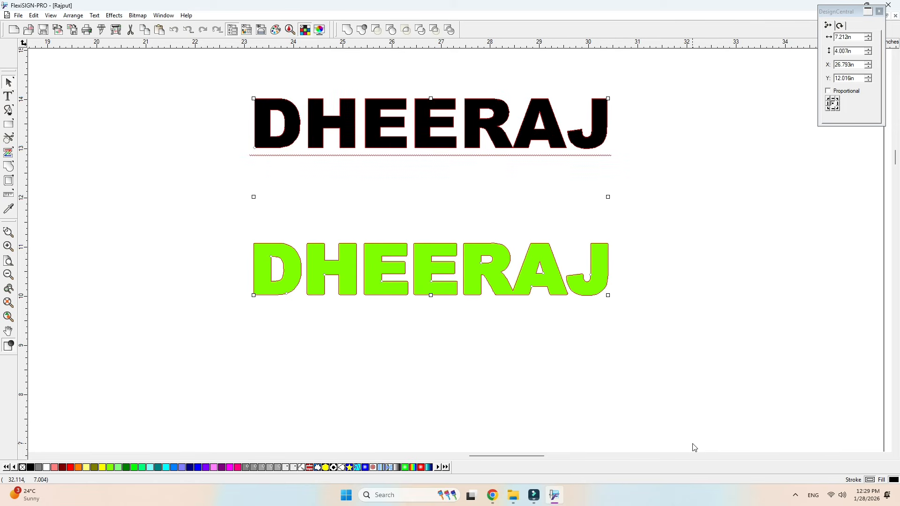
key(ctrl+shift+e)
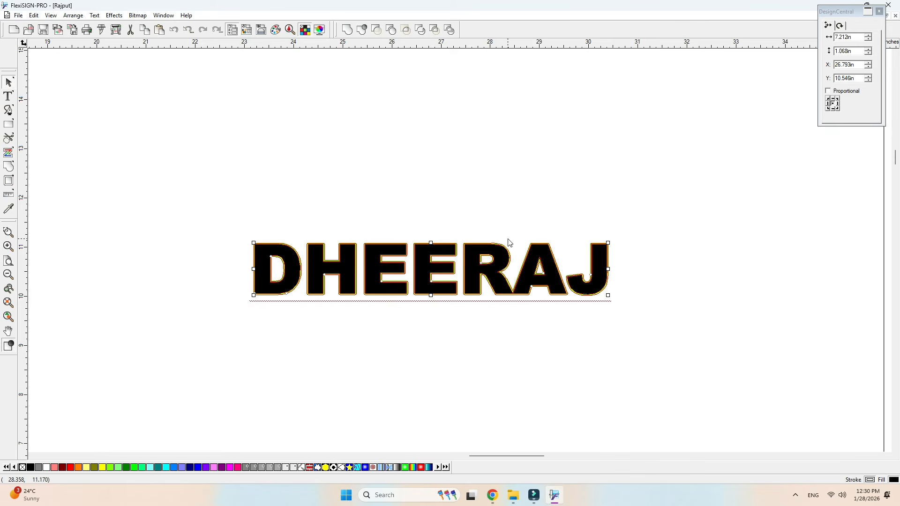
click(458, 215)
drag(213, 222, 654, 353)
drag(201, 207, 661, 333)
click(589, 203)
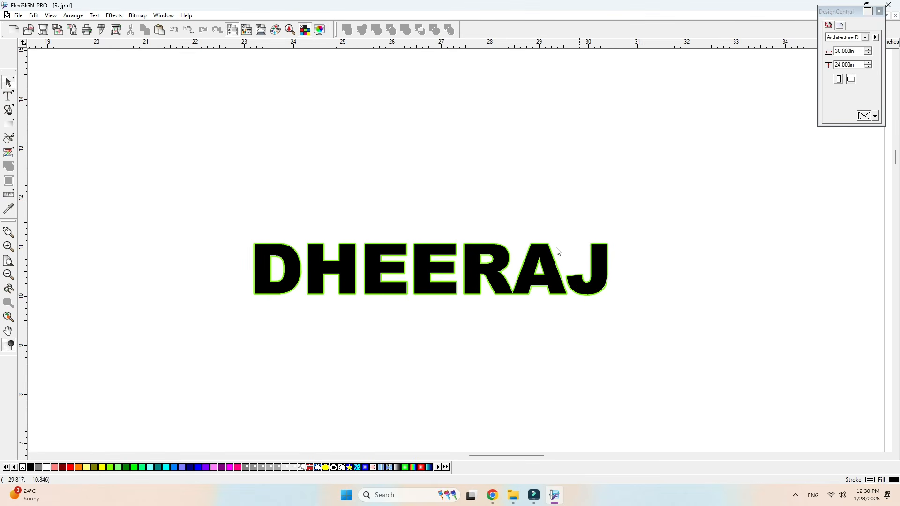
Step: Place a plain black copy of the name below the outlined one, and delete the green shape above it
drag(238, 205, 621, 315)
drag(592, 284, 609, 375)
click(737, 187)
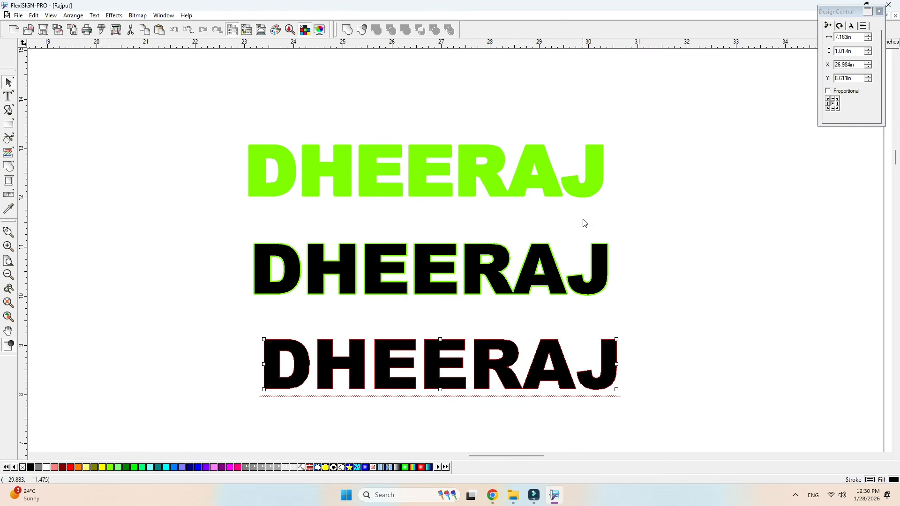
click(580, 189)
key(Delete)
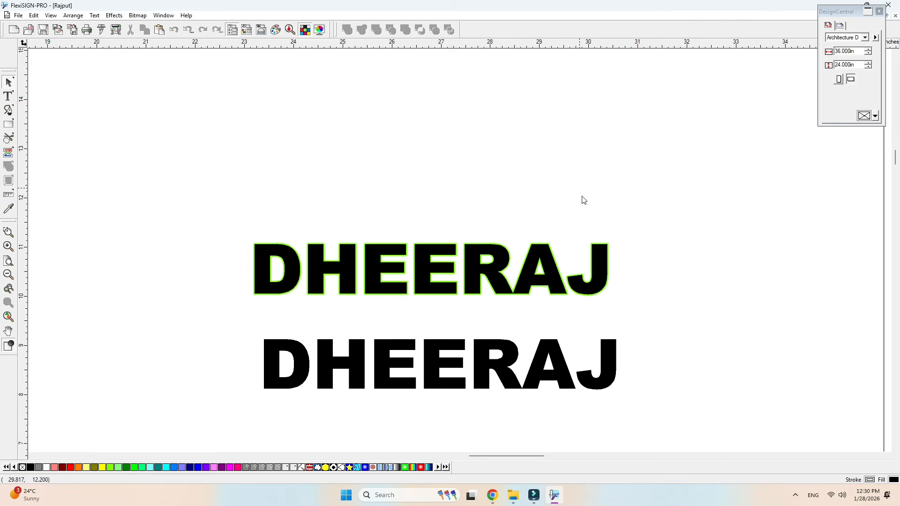
Step: Apply a Lime Green inline with a 0.024 in offset to the lower black name, keeping the original
click(614, 361)
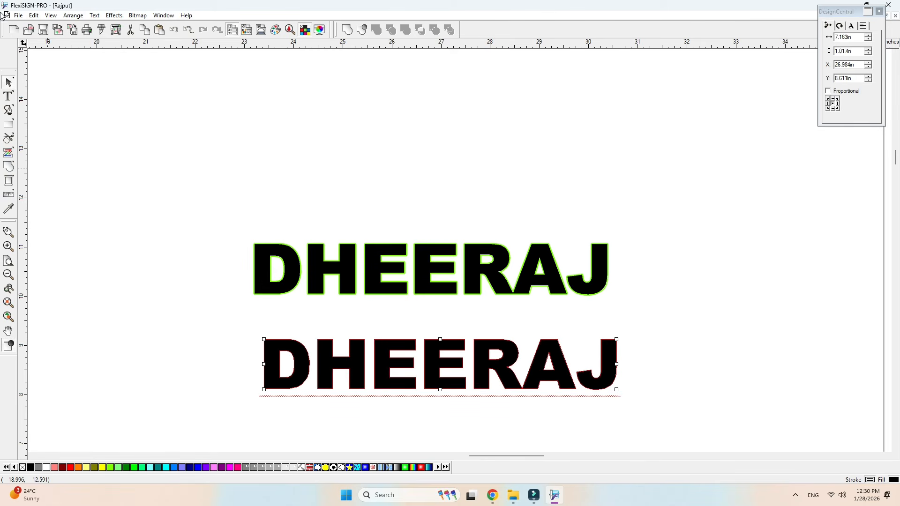
click(8, 181)
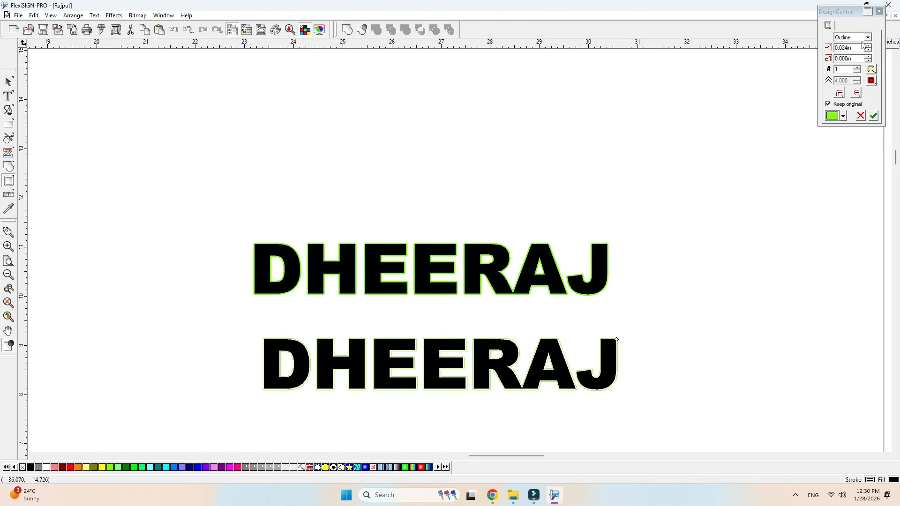
click(868, 38)
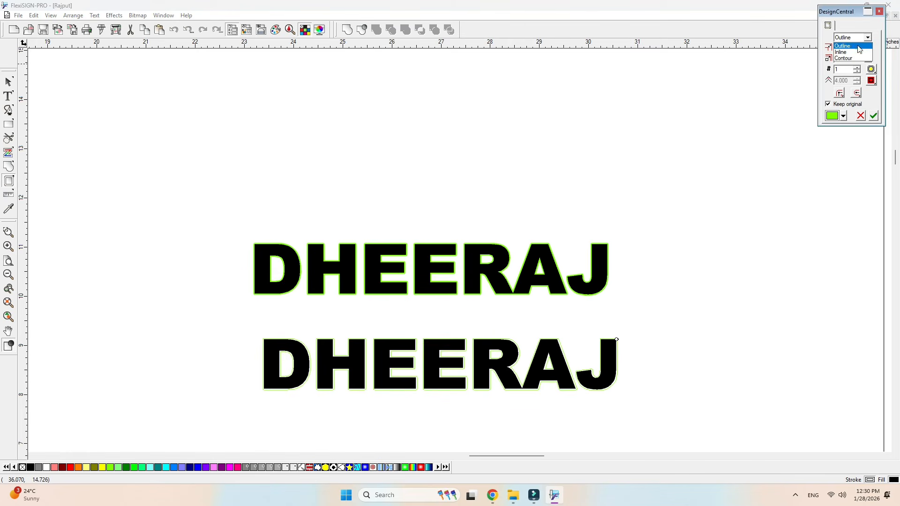
click(852, 52)
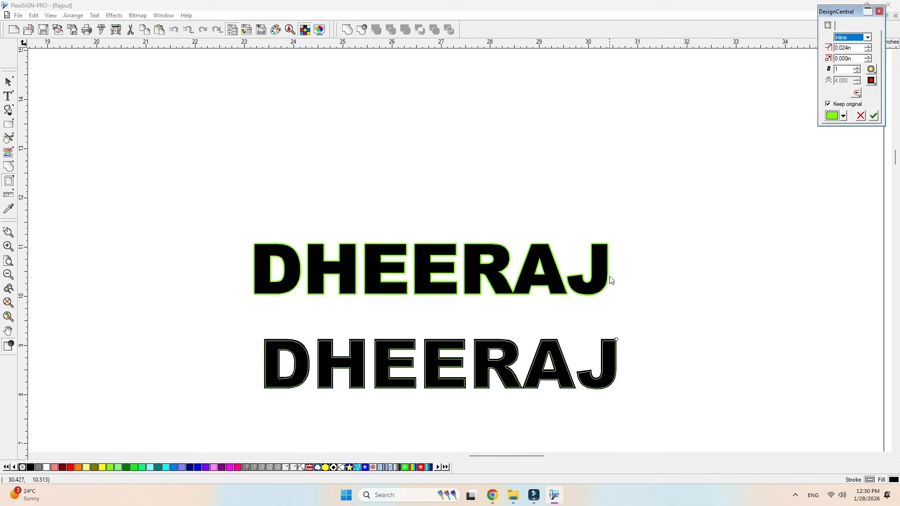
click(875, 115)
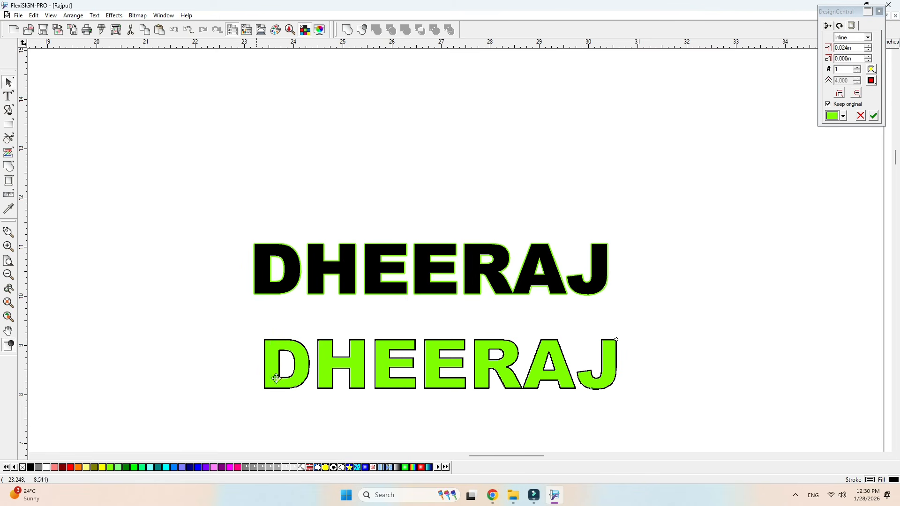
Step: Separate the inline from the lower name, give it a blue gradient fill, and move the two pieces apart
right_click(299, 371)
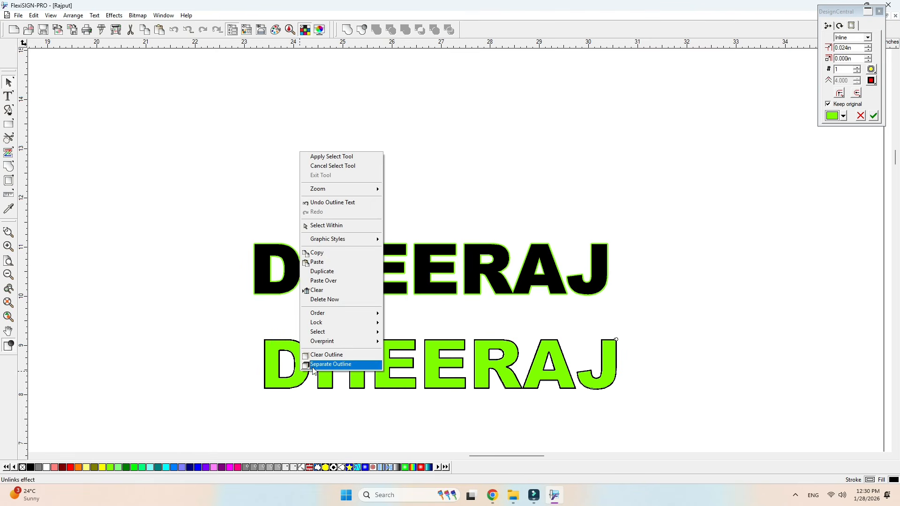
click(318, 369)
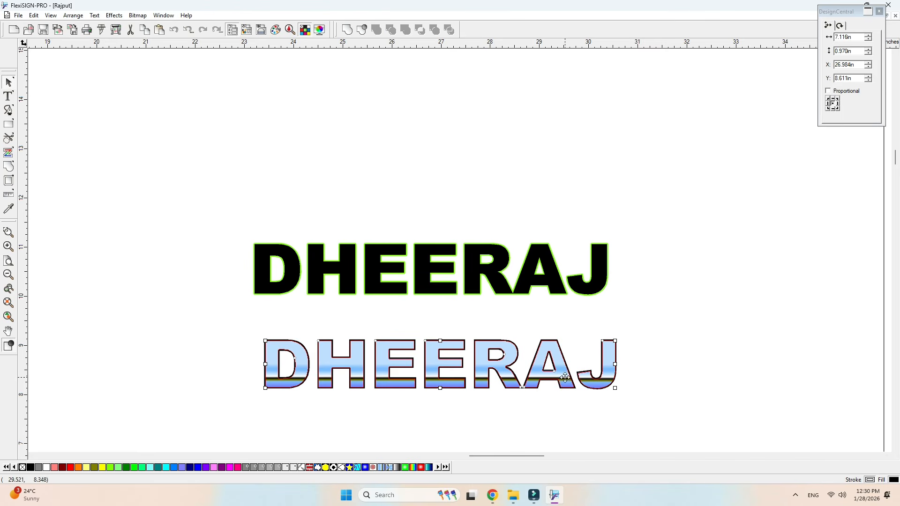
drag(559, 375, 723, 336)
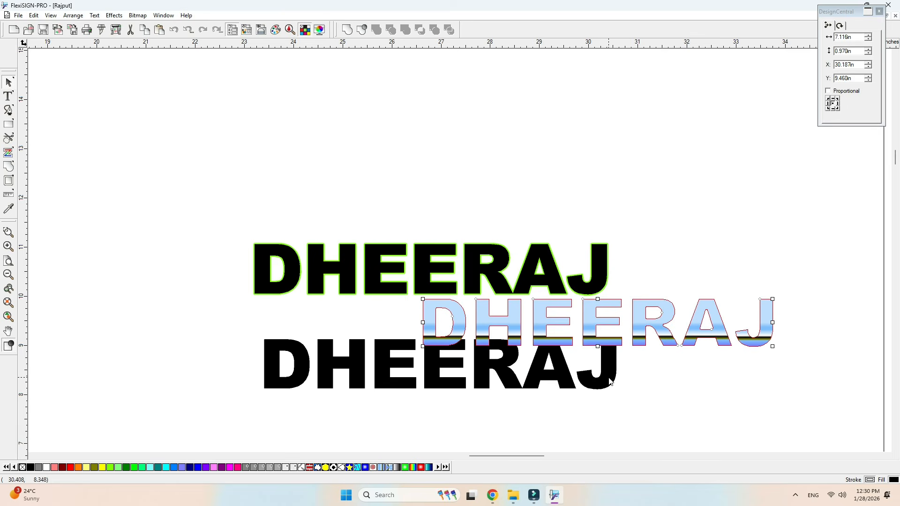
drag(611, 382, 572, 403)
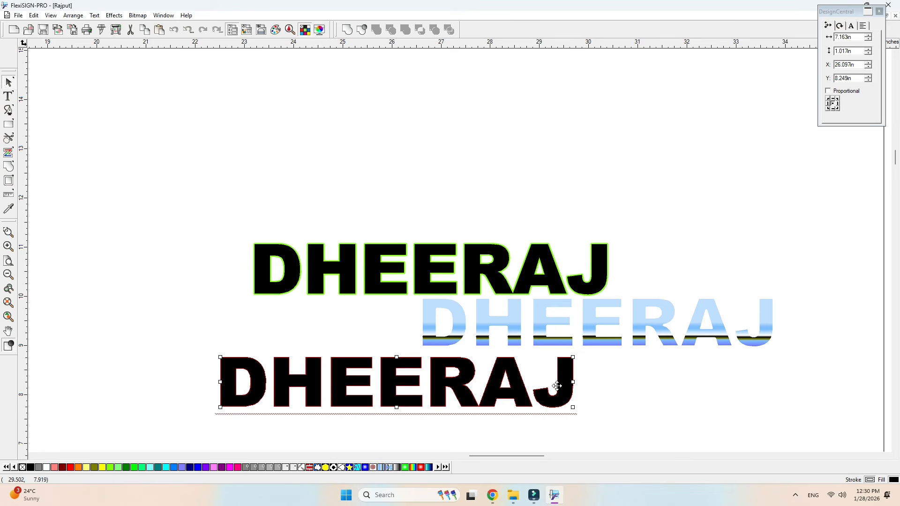
drag(559, 342, 486, 390)
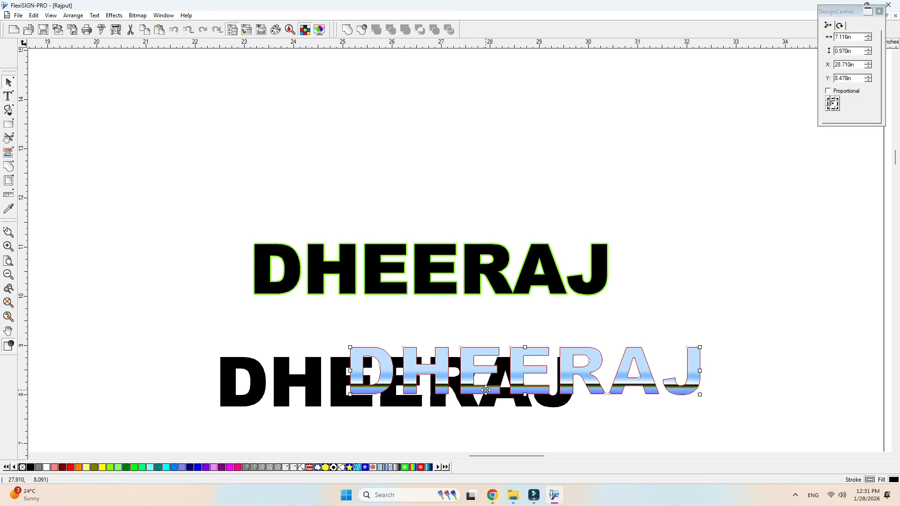
Step: Undo the moves, the gradient fill, the separation and the inline effect on the lower name
key(ctrl+z)
key(ctrl+z)
key(ctrl+z)
key(ctrl+z)
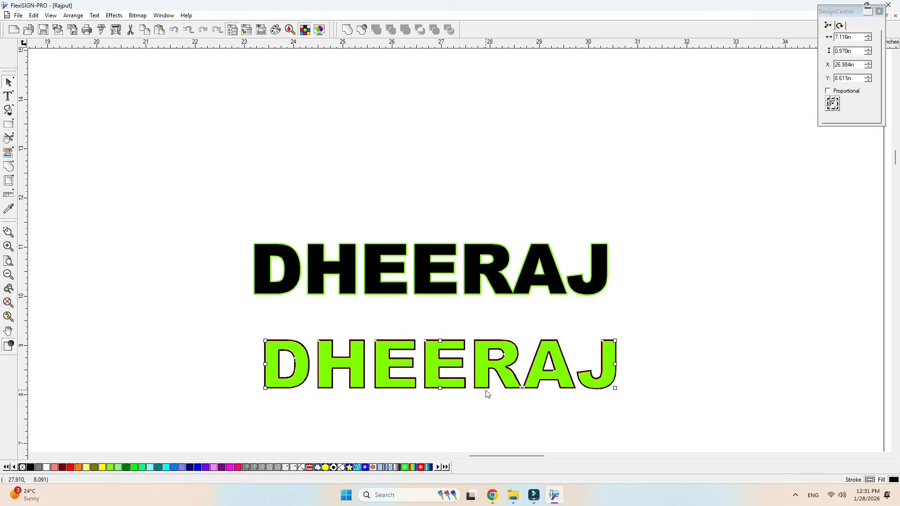
key(ctrl+z)
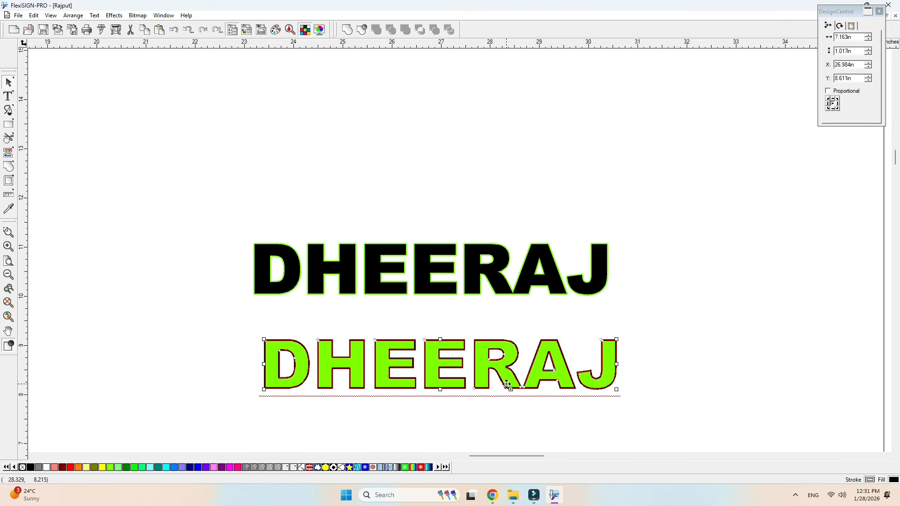
Step: Apply a Lime Green contour with a 0.166 in offset to the lower name, keeping the original, and move it to the left
click(649, 342)
click(607, 362)
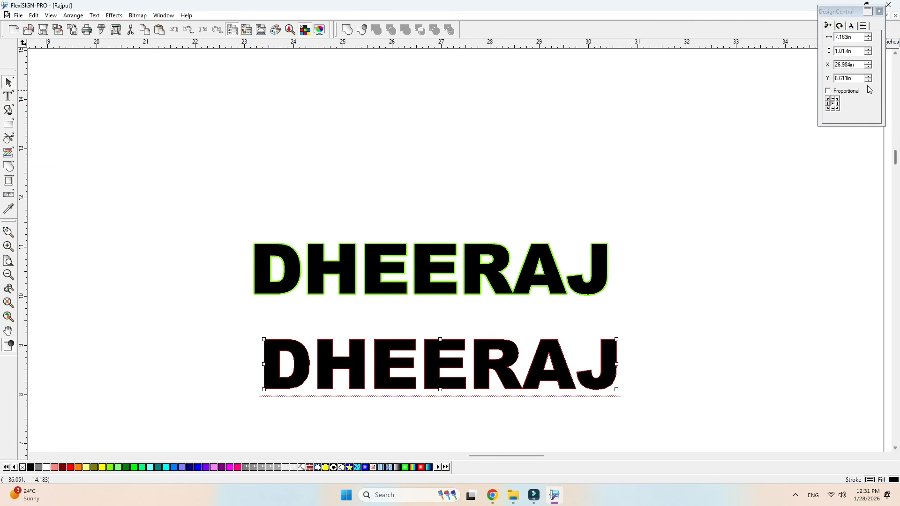
click(9, 183)
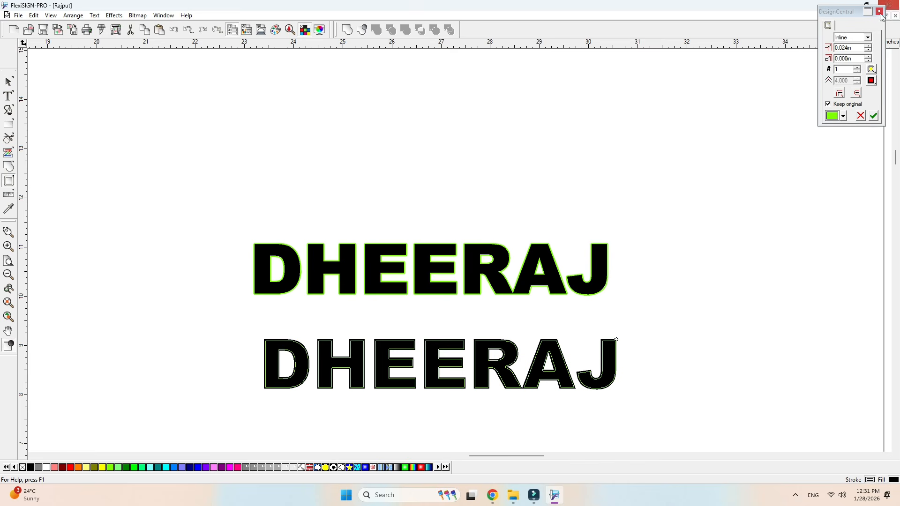
click(867, 37)
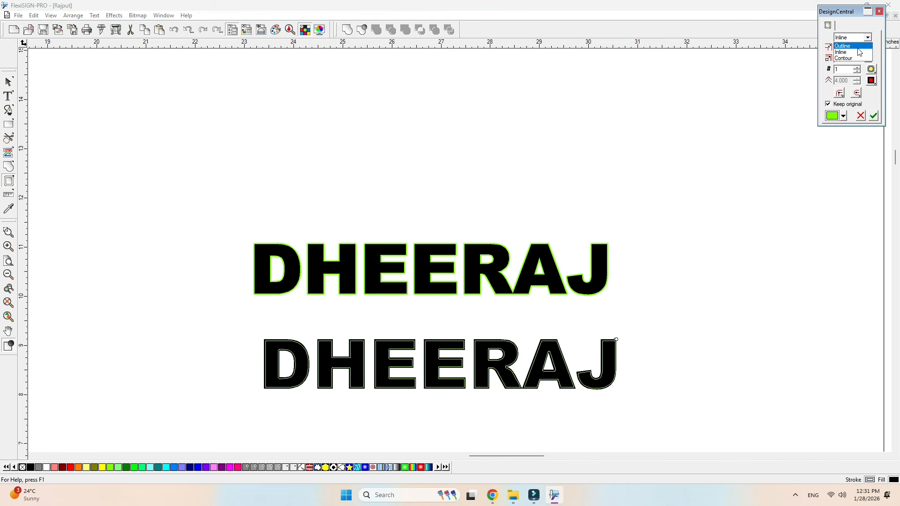
click(854, 58)
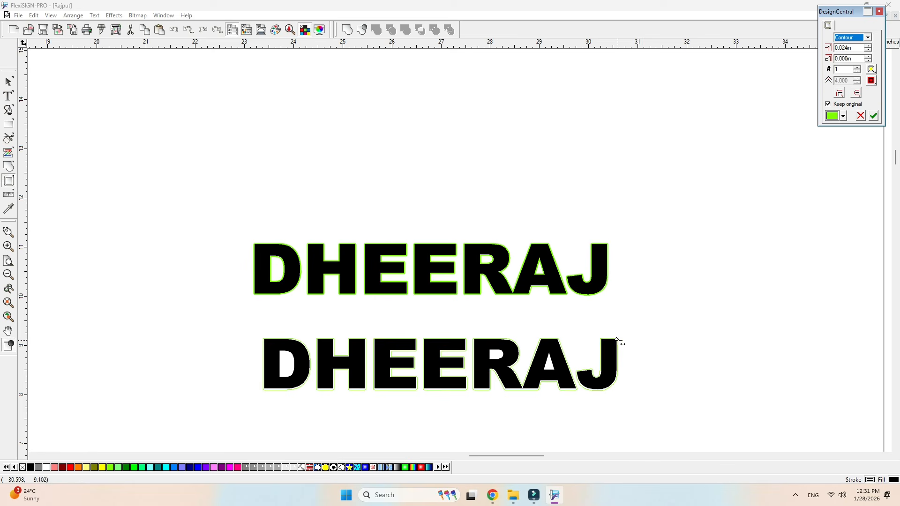
drag(618, 341, 626, 341)
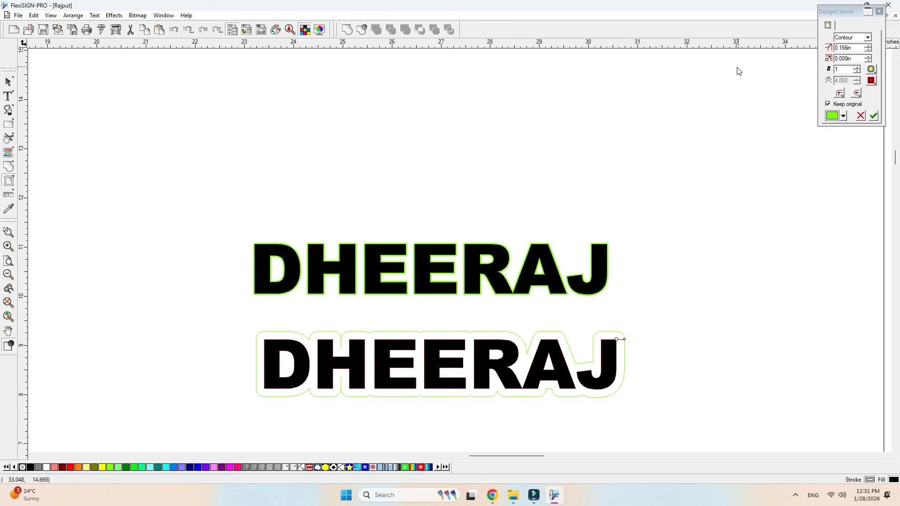
click(875, 117)
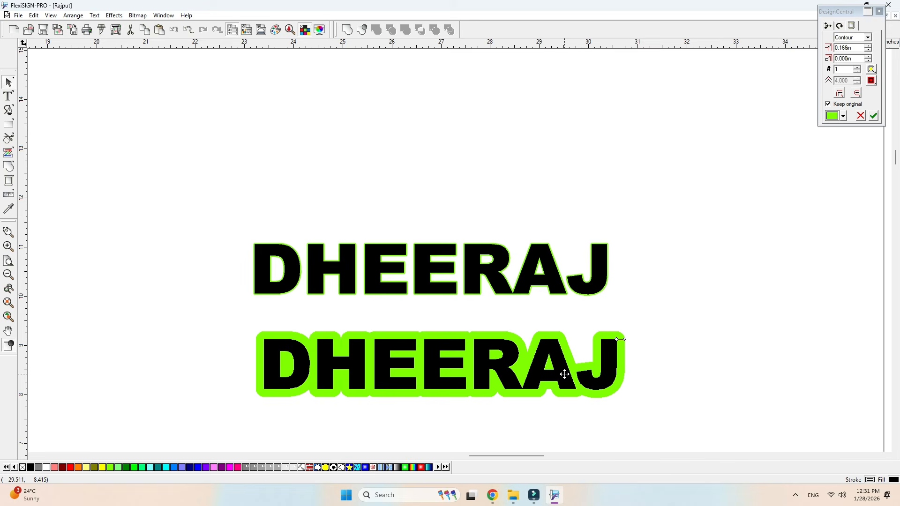
drag(565, 374, 444, 376)
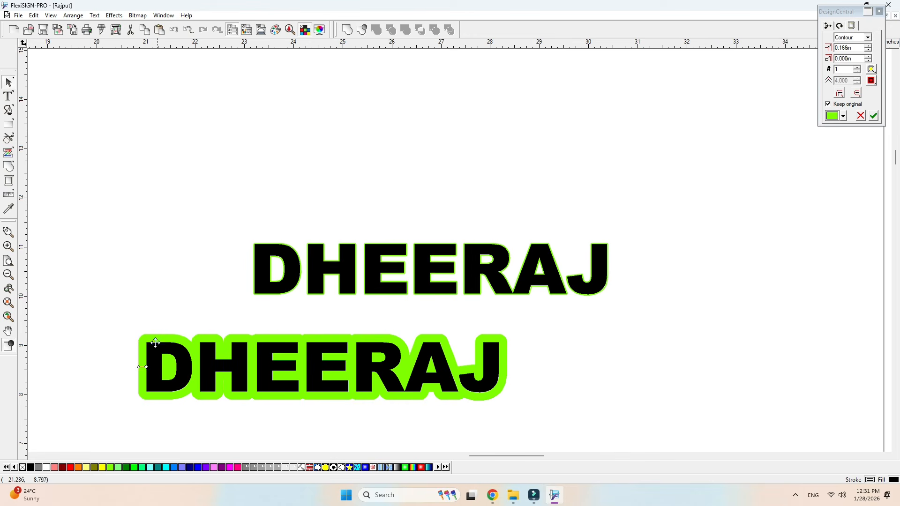
Step: Select both the outlined and the contoured name, and delete them
click(155, 280)
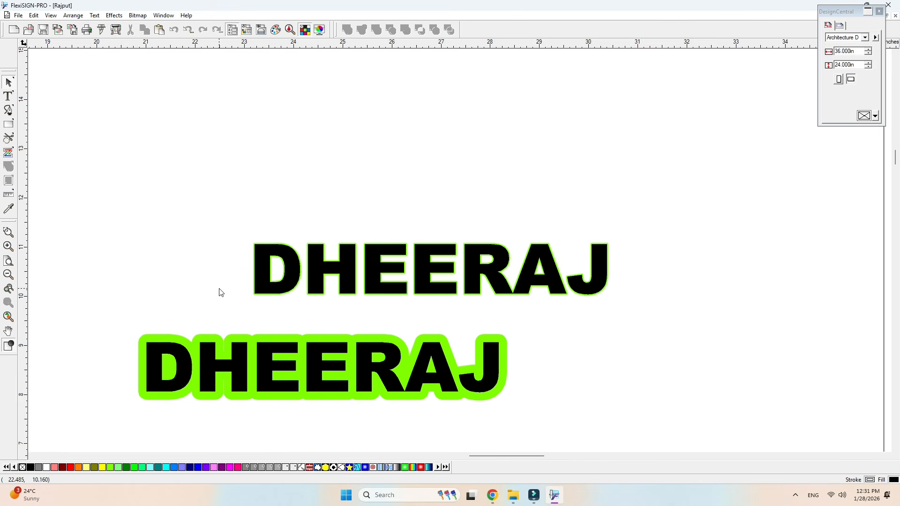
click(401, 346)
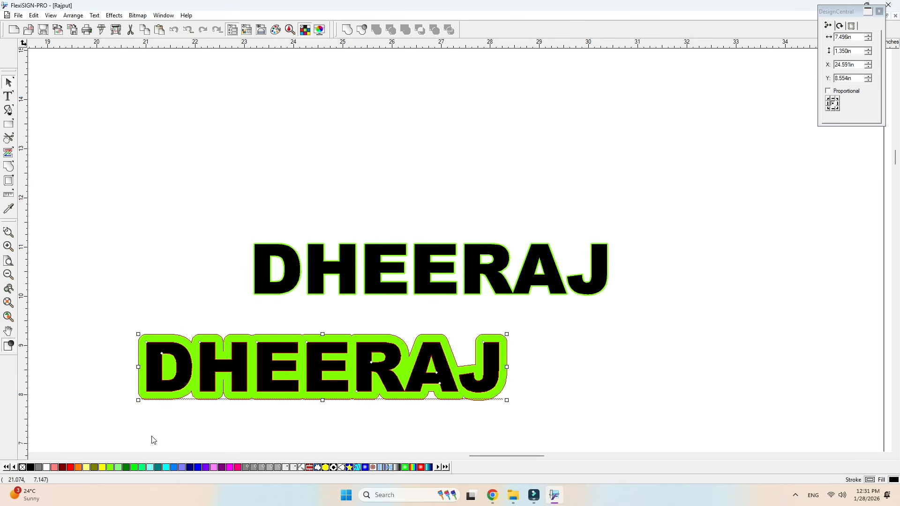
click(174, 410)
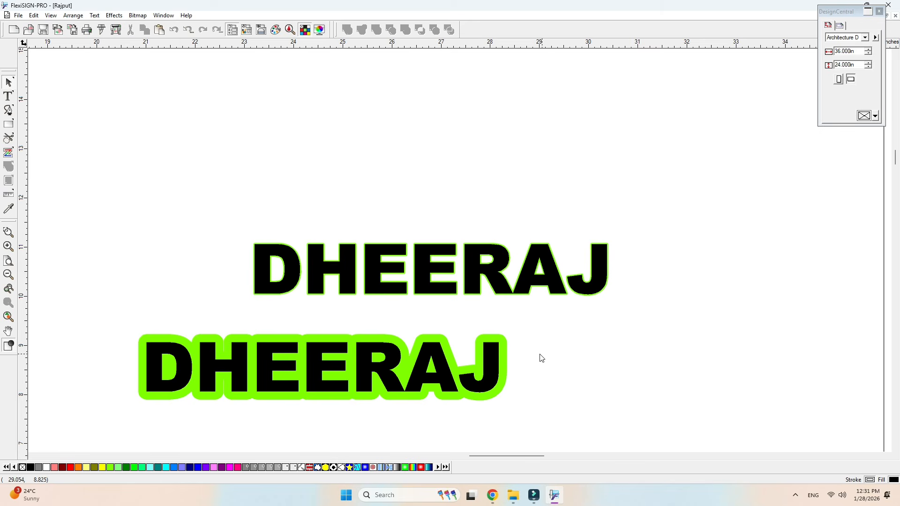
drag(516, 327, 133, 426)
drag(114, 201, 730, 420)
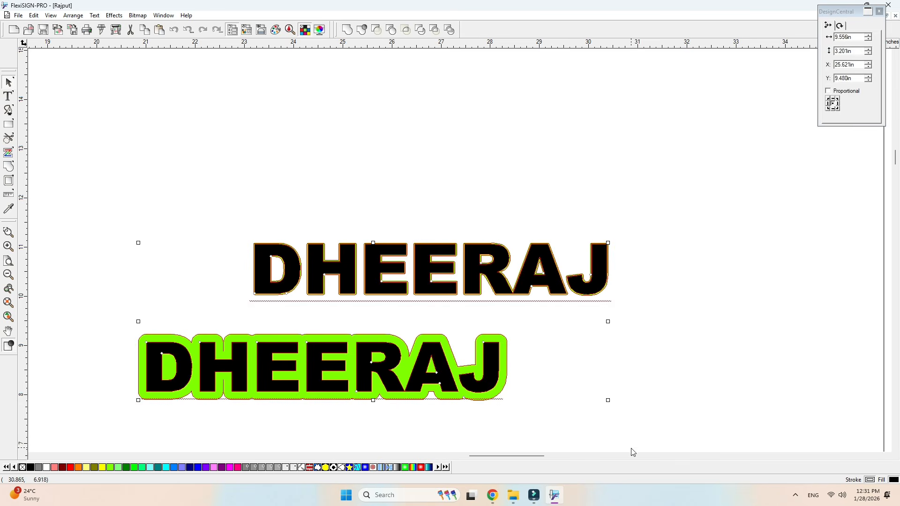
key(Delete)
Step: Draw a black rectangle about 3.38 in wide and 3.31 in high, and measure its top and left edges
click(8, 124)
drag(280, 177, 446, 339)
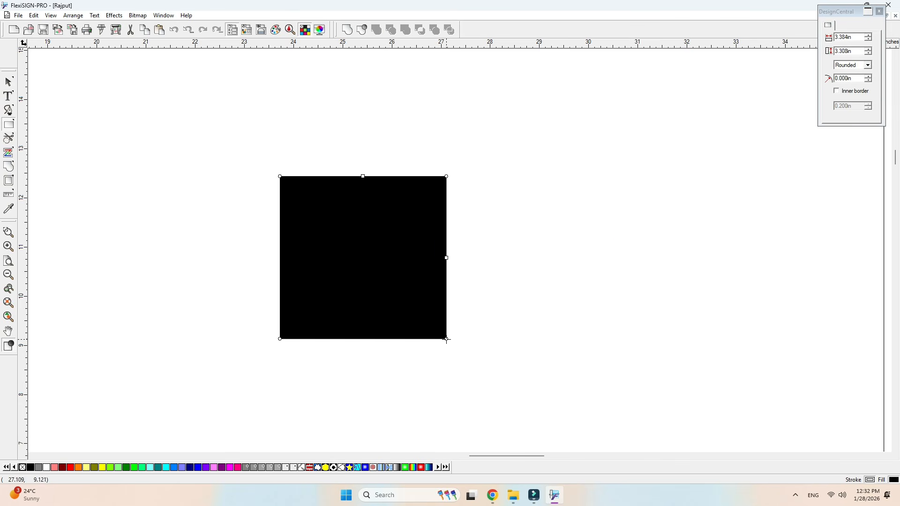
click(9, 195)
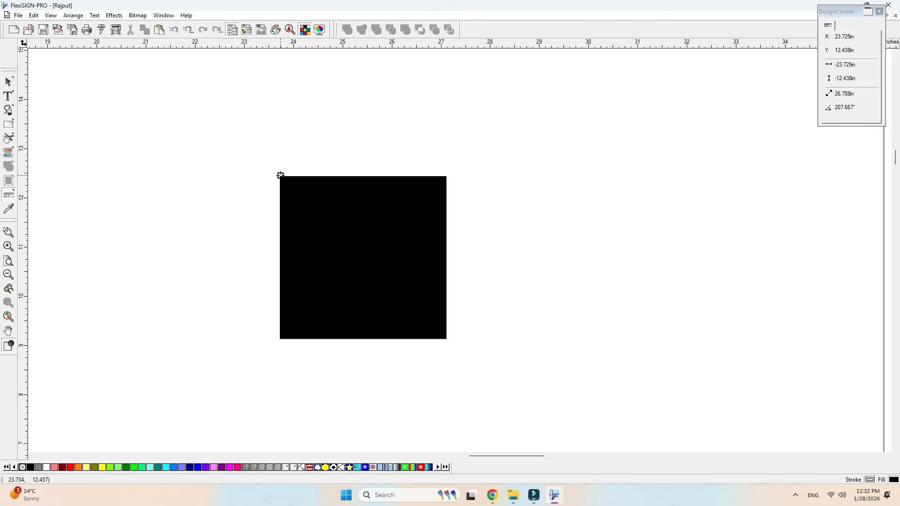
drag(281, 175, 445, 174)
click(280, 177)
drag(280, 176, 446, 176)
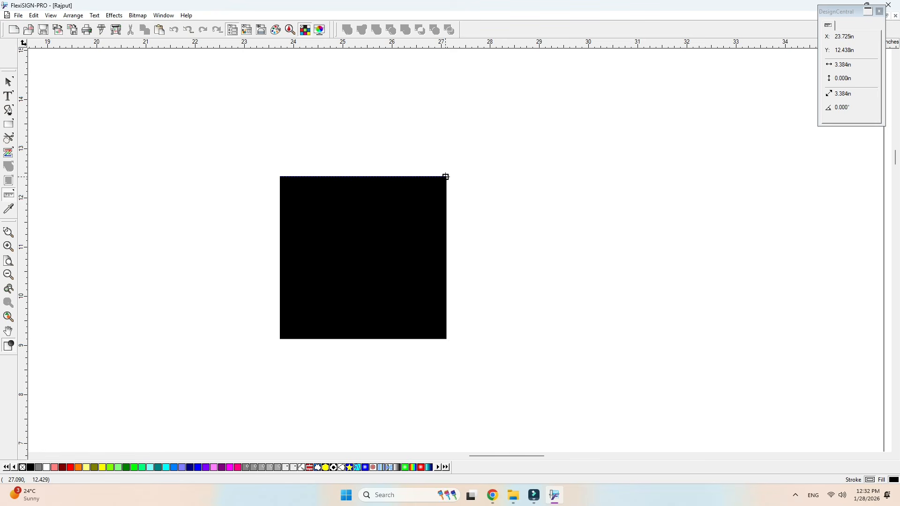
mouse_move(443, 176)
mouse_down()
mouse_move(458, 179)
mouse_move(448, 177)
mouse_up()
drag(281, 177, 448, 177)
drag(279, 177, 280, 338)
Step: Delete the black rectangle
click(9, 82)
drag(202, 151, 409, 356)
key(Delete)
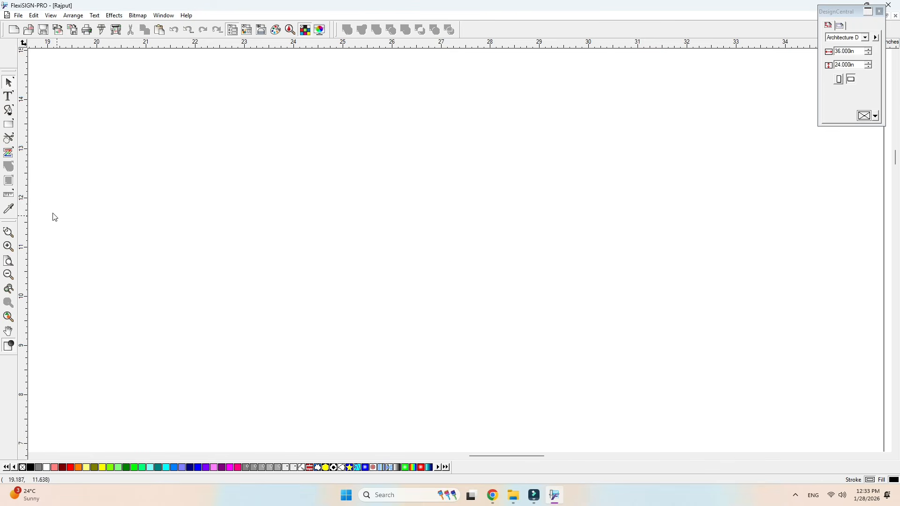
Step: Create the text "TEXT" in Arial Black, 1 in high, in the upper middle of the empty page
click(9, 210)
click(10, 97)
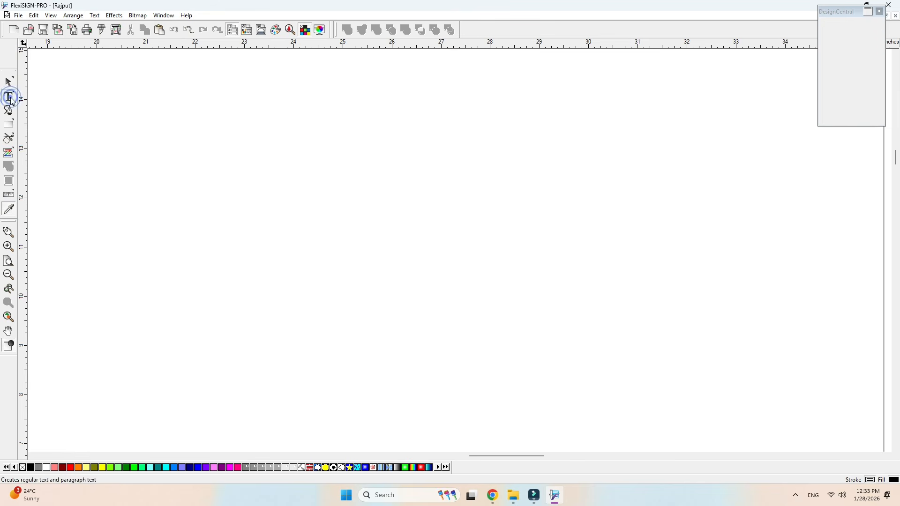
click(249, 209)
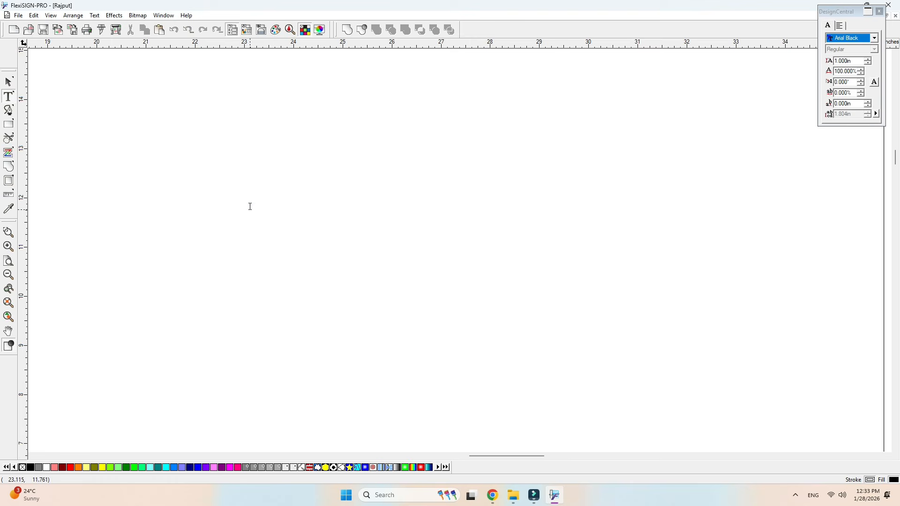
text(T)
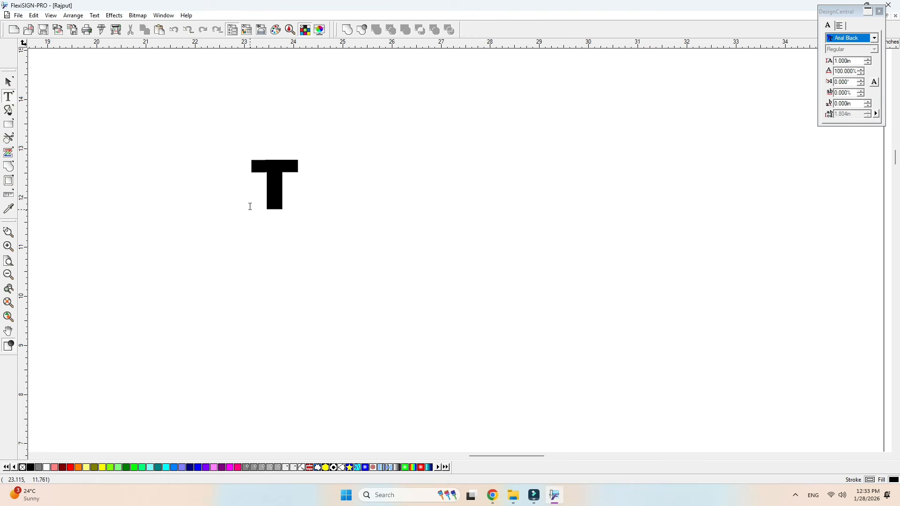
text(EX)
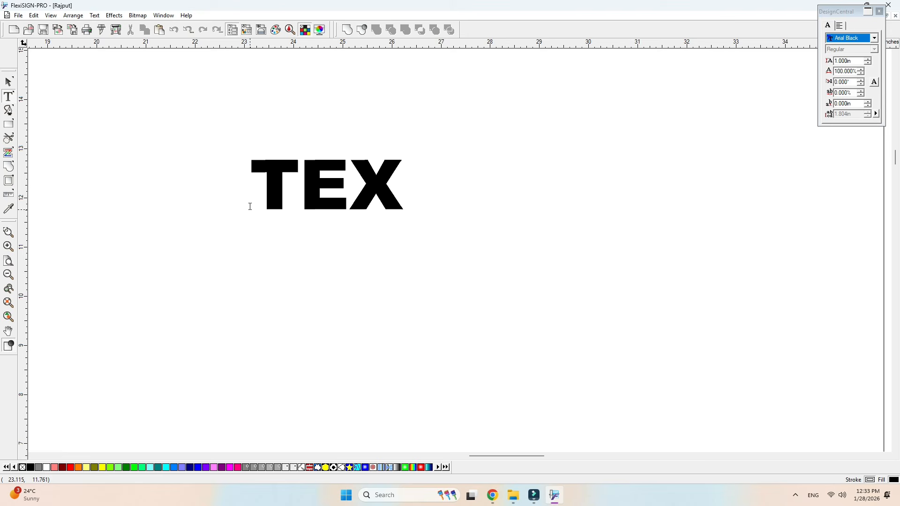
text(T)
click(8, 82)
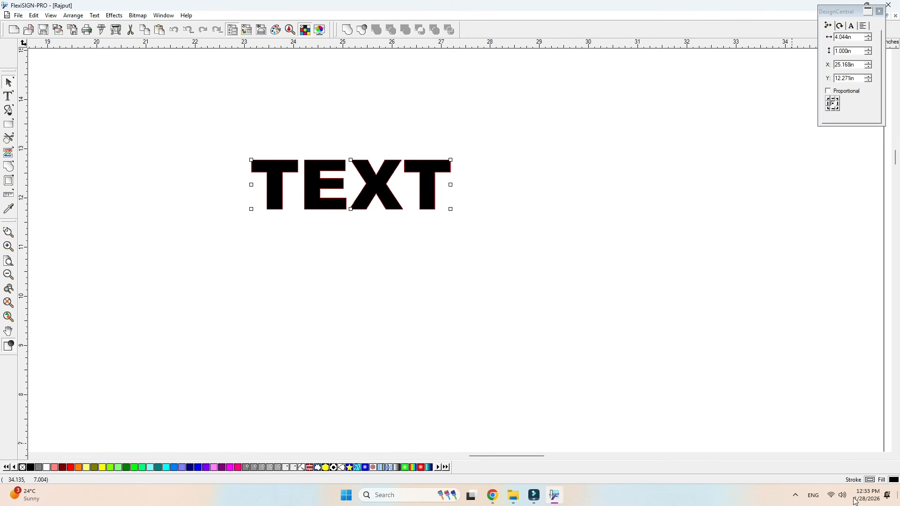
Step: Bring the red Text Wrap shoe image from the desktop into the drawing and place it to the left of the black text
click(555, 496)
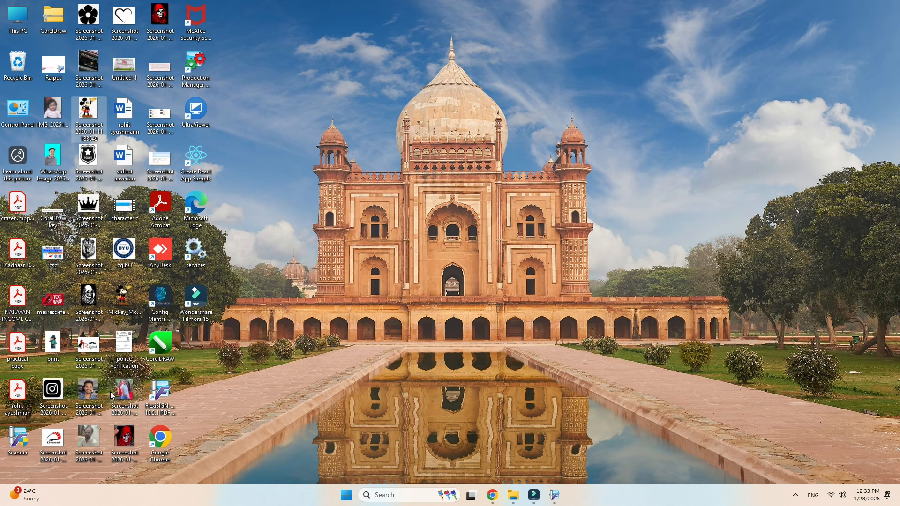
drag(53, 301, 641, 281)
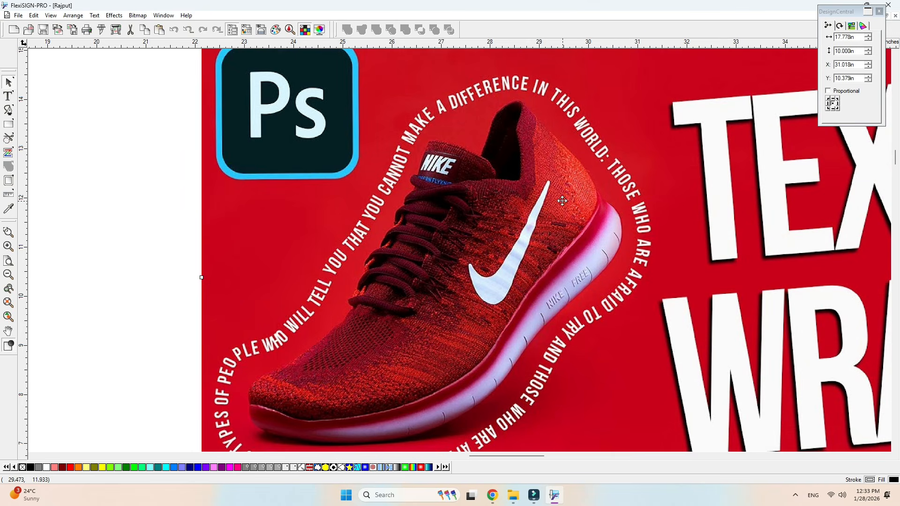
scroll(563, 201, down, 3)
drag(618, 228, 209, 238)
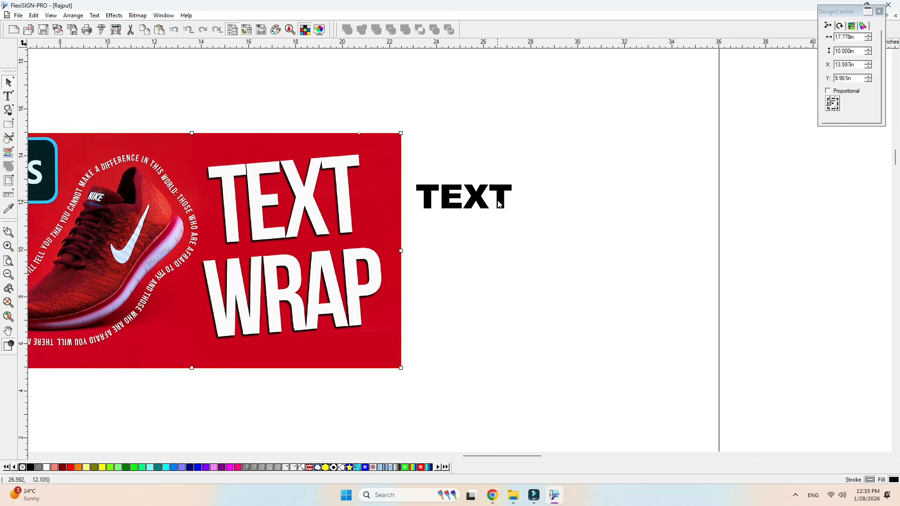
Step: Fill the black text with the red sampled from the image background using the eyedropper
click(499, 204)
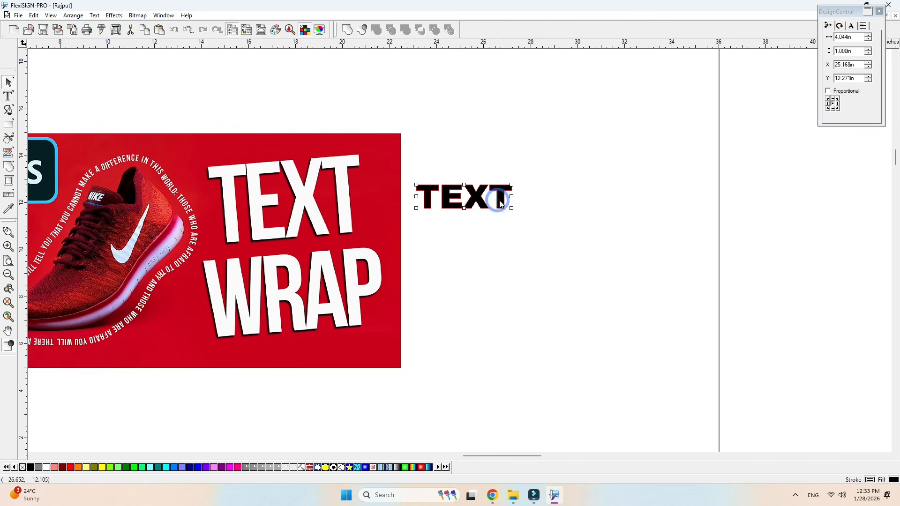
click(9, 212)
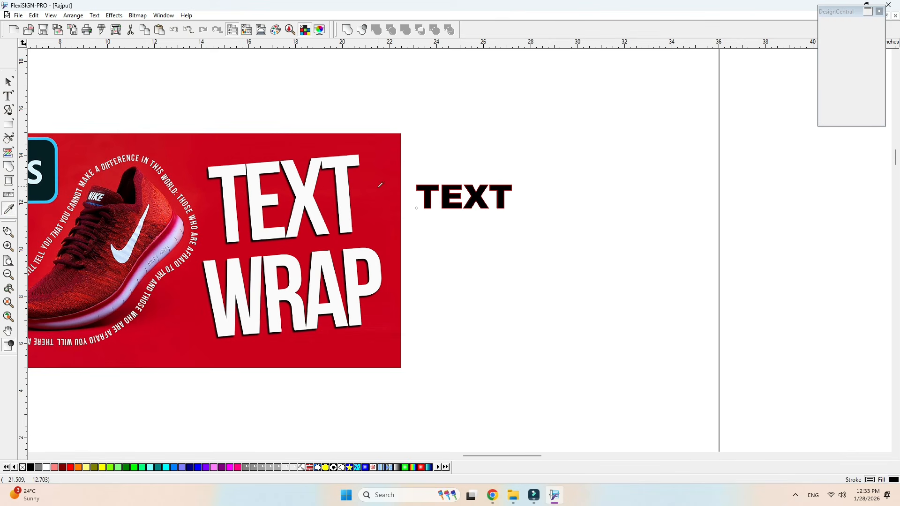
drag(374, 176, 522, 202)
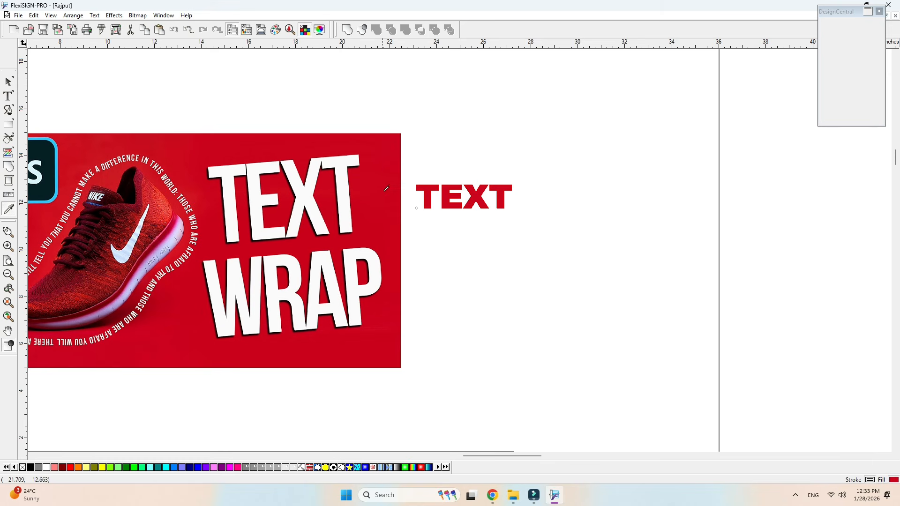
Step: Fill the text with the light blue sampled from the border of the image's Photoshop logo using the eyedropper
click(8, 82)
click(353, 158)
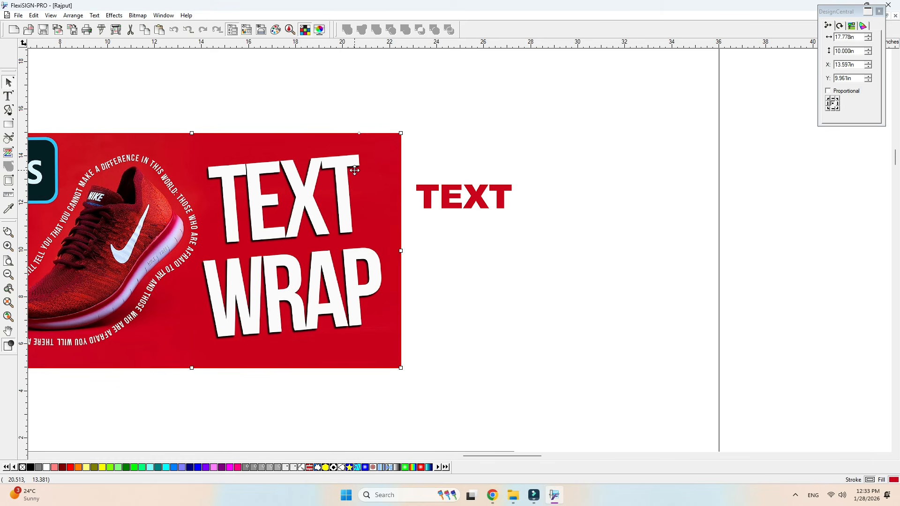
click(459, 190)
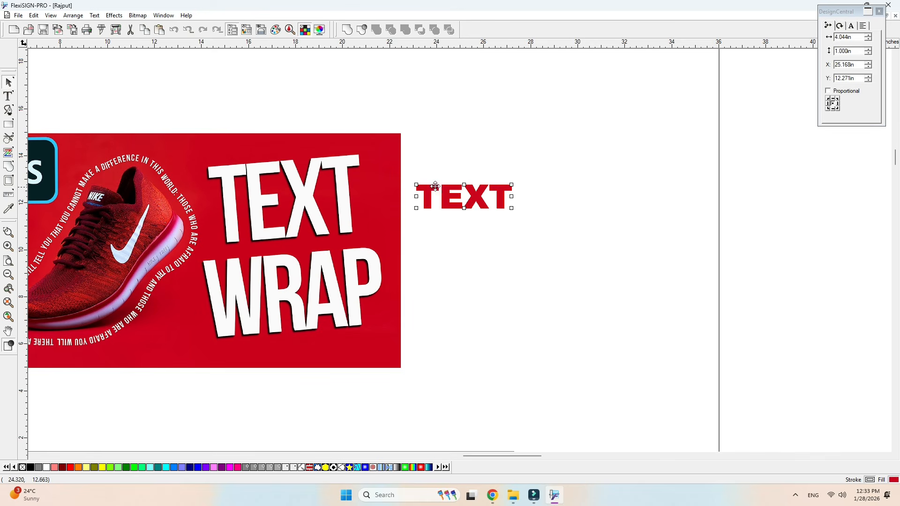
click(10, 210)
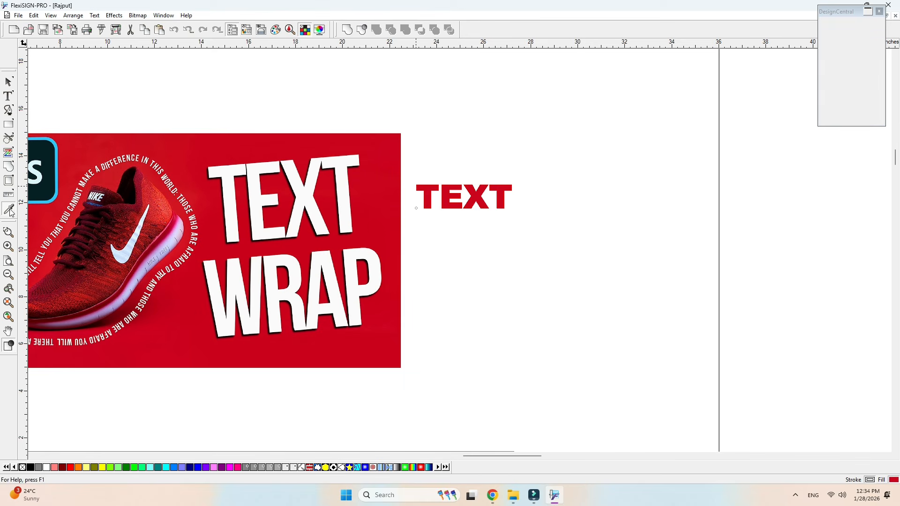
click(55, 193)
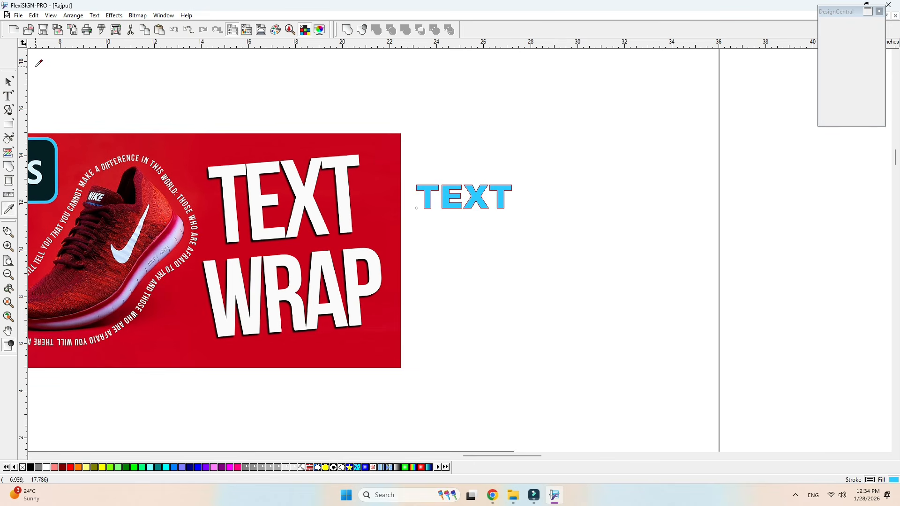
Step: Select the shoe image and delete it, keeping the light blue text
click(8, 82)
click(424, 204)
click(383, 195)
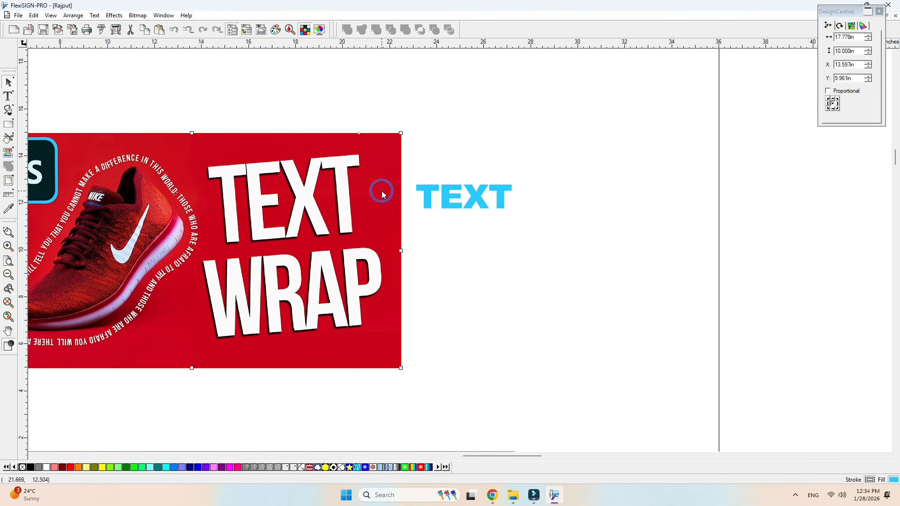
key(Delete)
Step: Select the light blue text, zoom in on a rectangular area around it, and zoom to the entire page
drag(387, 157, 638, 281)
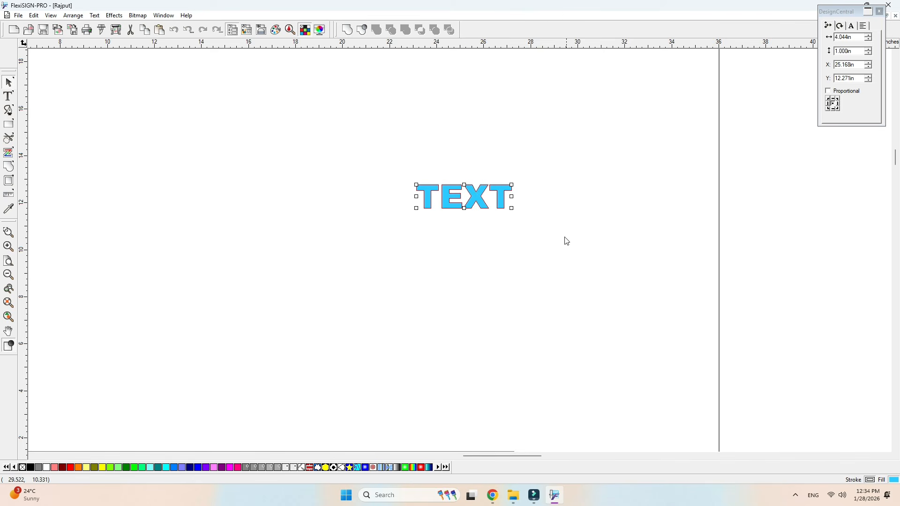
scroll(478, 191, up, 1)
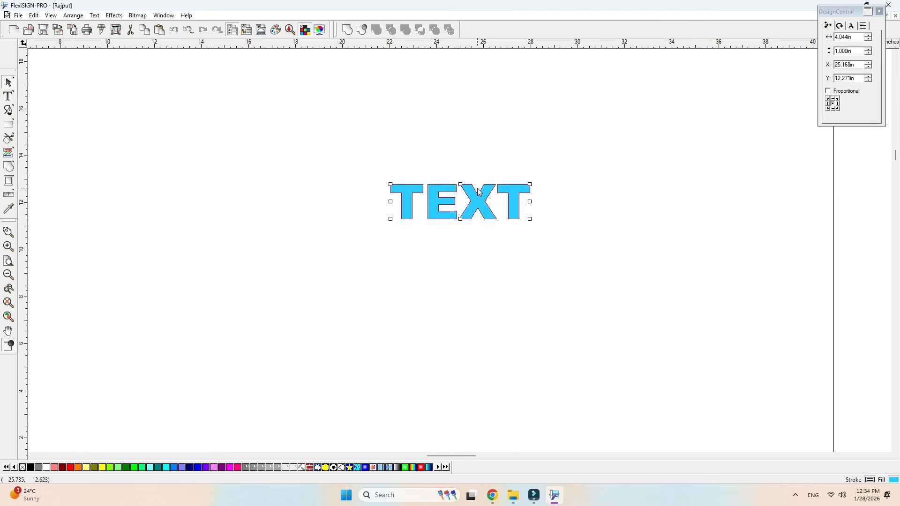
scroll(479, 191, up, 2)
scroll(479, 192, down, 3)
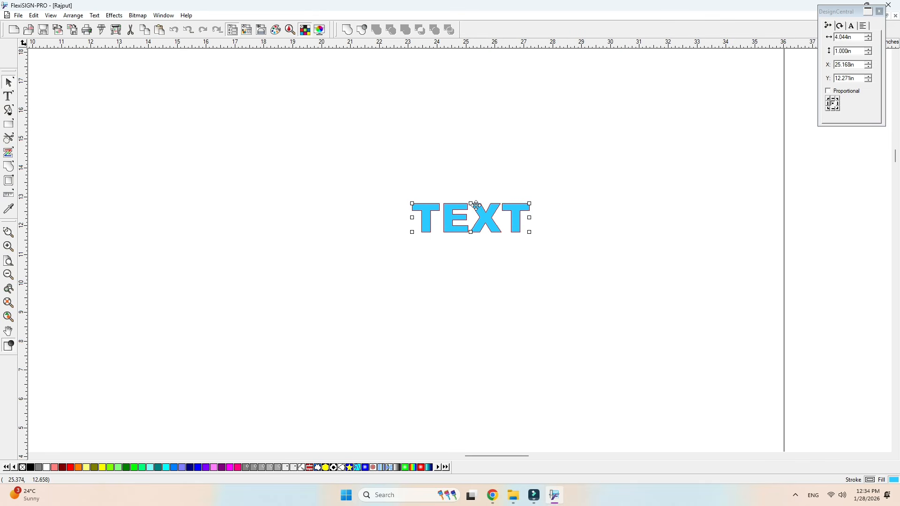
click(8, 233)
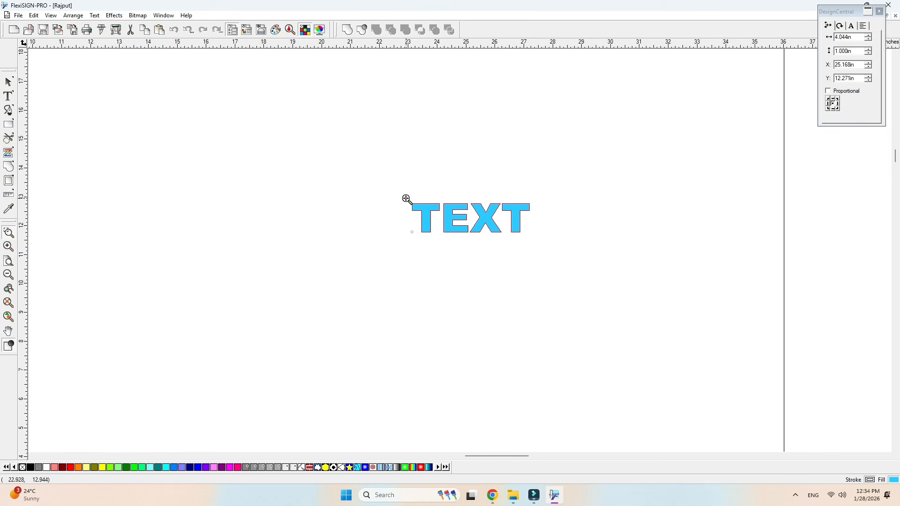
drag(406, 198, 536, 239)
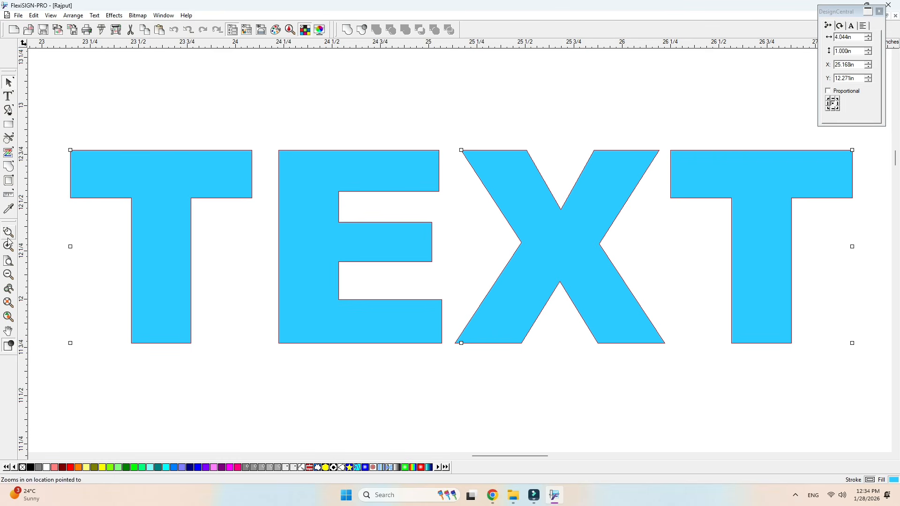
click(8, 263)
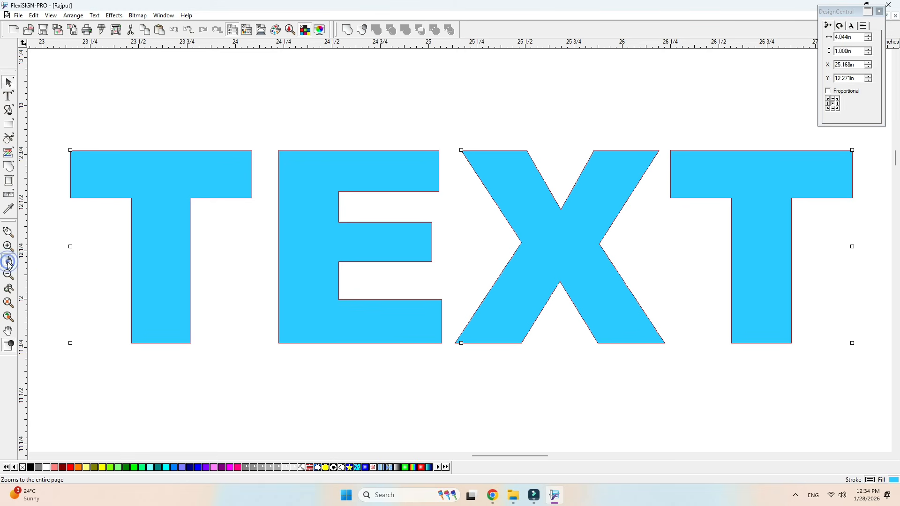